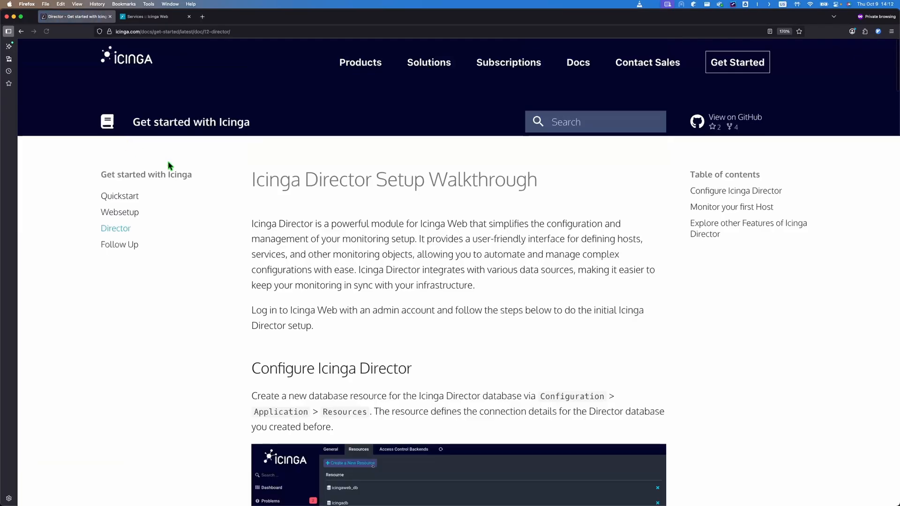
Step: Scroll the Director docs down to Configure Icinga Director, where the database resource setup is described
{"action": "scroll", "coordinate": [470, 251], "scroll_direction": "down", "scroll_amount": 3}
{"action": "scroll", "coordinate": [470, 250], "scroll_direction": "down", "scroll_amount": 3}
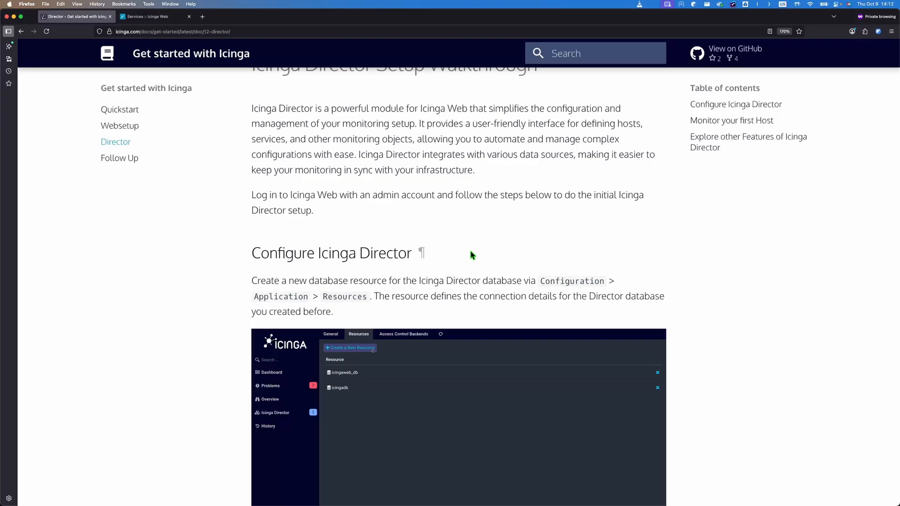
{"action": "scroll", "coordinate": [510, 243], "scroll_direction": "down", "scroll_amount": 3}
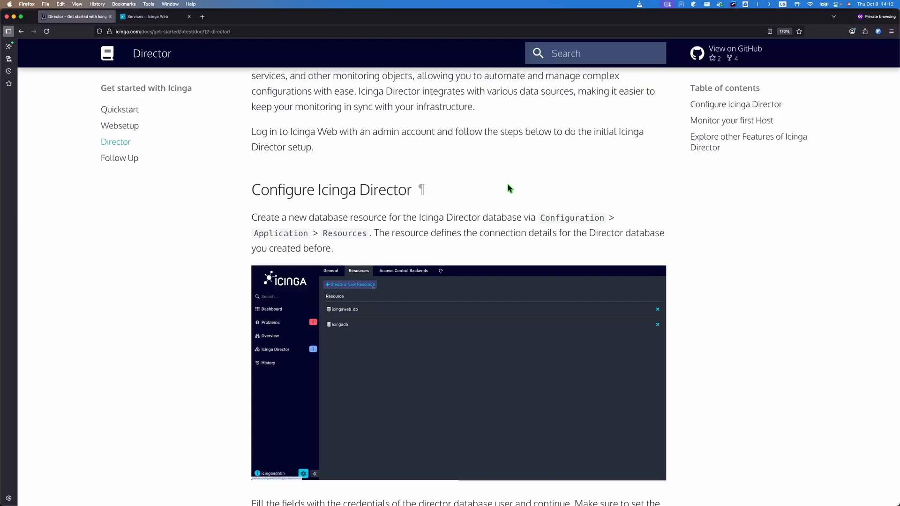
{"action": "scroll", "coordinate": [467, 185], "scroll_direction": "down", "scroll_amount": 1}
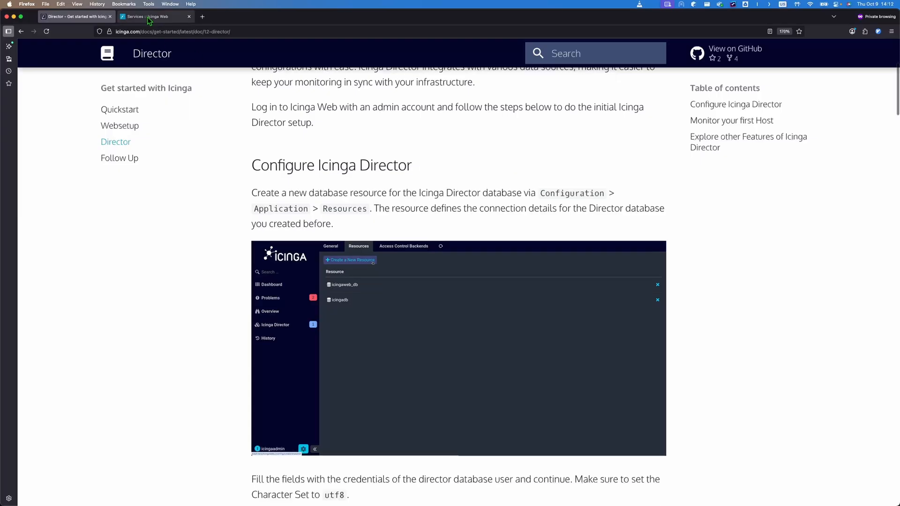
Step: Open the Icinga Director setup and review the DB Resource choices icingaweb_db and icingadb without picking one
{"action": "left_click", "coordinate": [148, 20]}
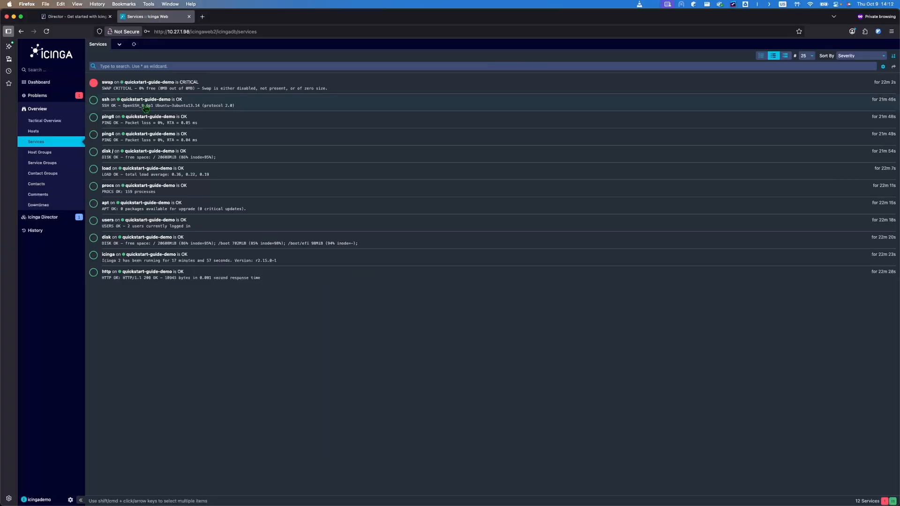
{"action": "left_click", "coordinate": [42, 217]}
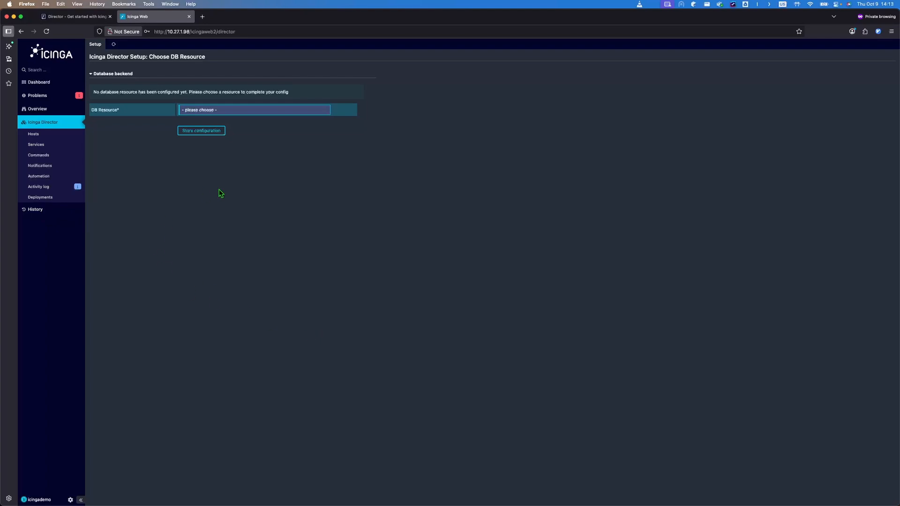
{"action": "left_click", "coordinate": [265, 117]}
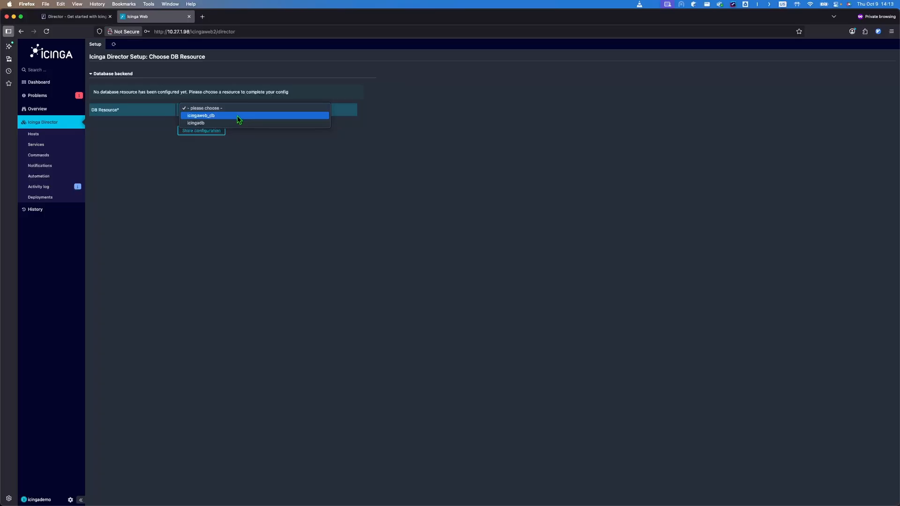
{"action": "left_click", "coordinate": [268, 154]}
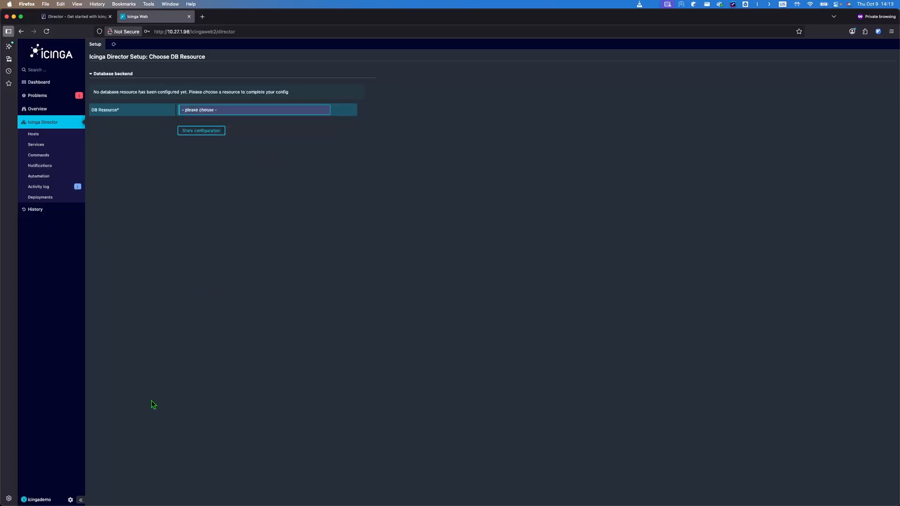
{"action": "left_click", "coordinate": [69, 500]}
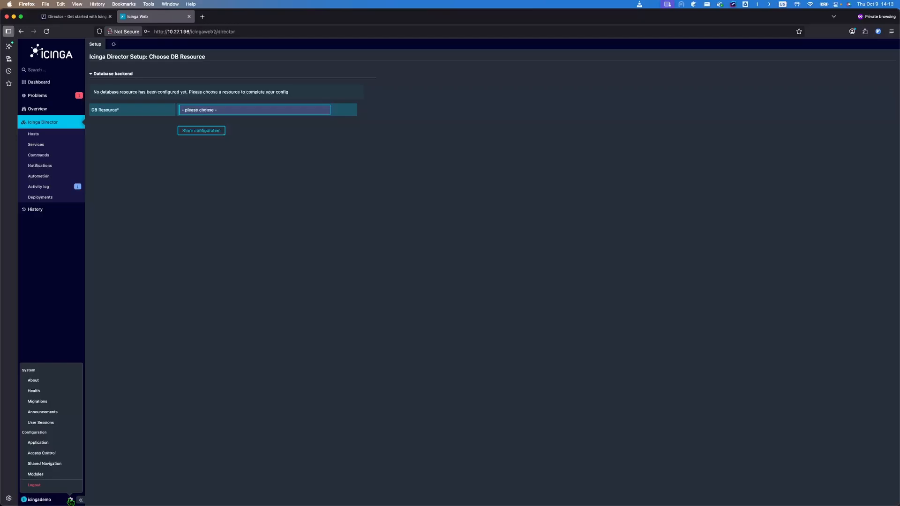
Step: Start a new resource named director under Configuration > Application > Resources
{"action": "left_click", "coordinate": [58, 443]}
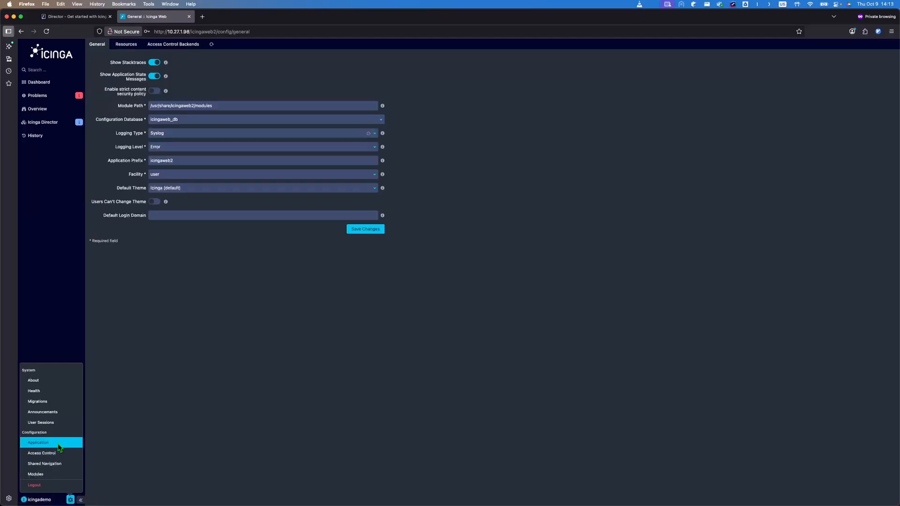
{"action": "left_click", "coordinate": [132, 46]}
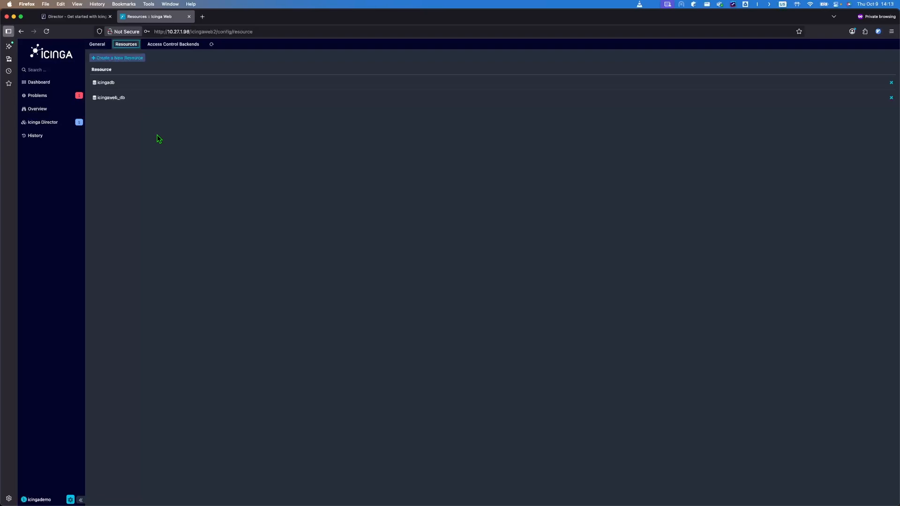
{"action": "left_click", "coordinate": [135, 63]}
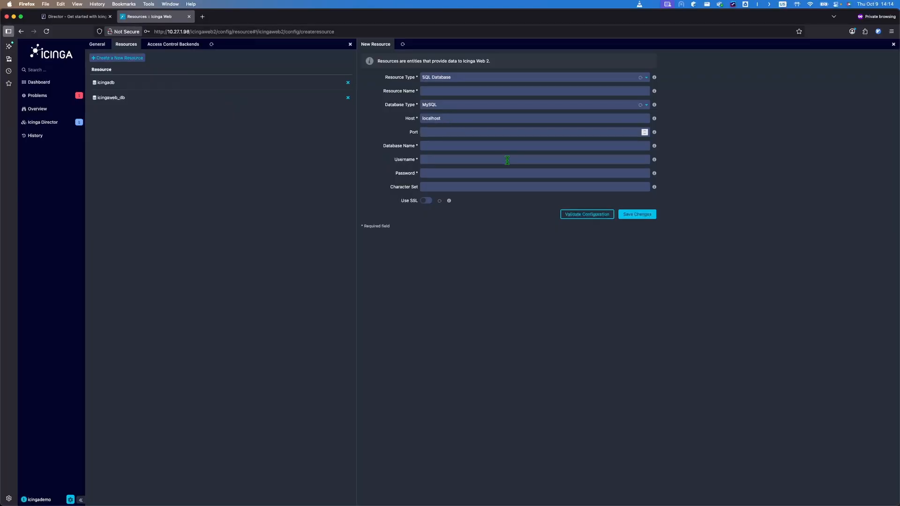
{"action": "left_click", "coordinate": [462, 90]}
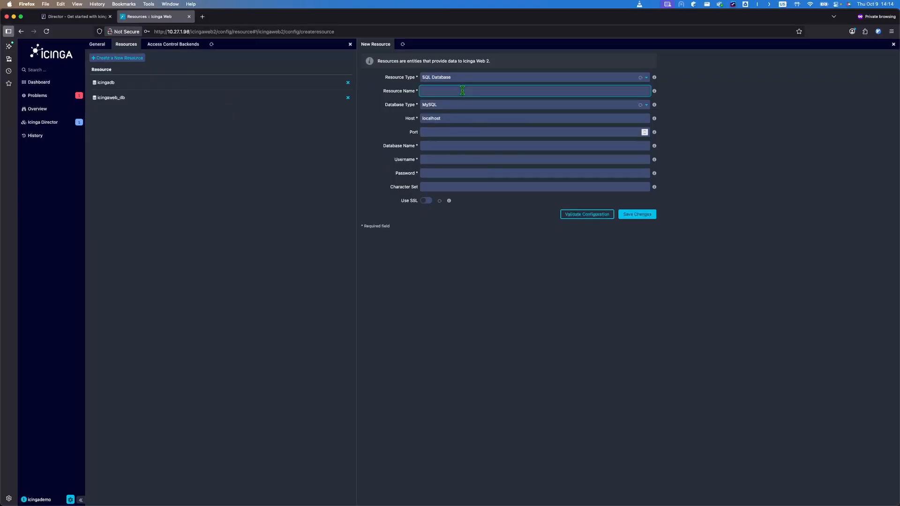
{"action": "type", "text": "director"}
Step: Fill in the director database, user, password and utf8 charset, then validate and save
{"action": "left_click", "coordinate": [441, 142]}
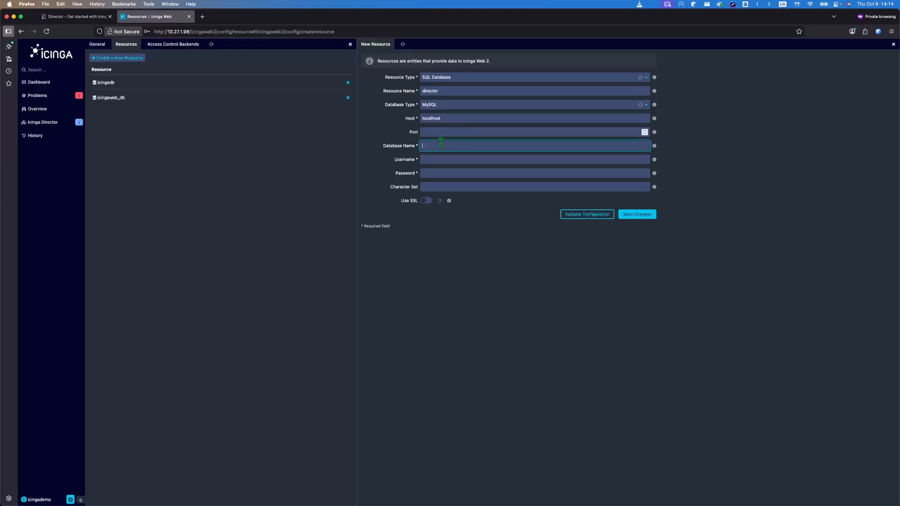
{"action": "type", "text": "director"}
{"action": "key", "text": "Tab"}
{"action": "type", "text": "director"}
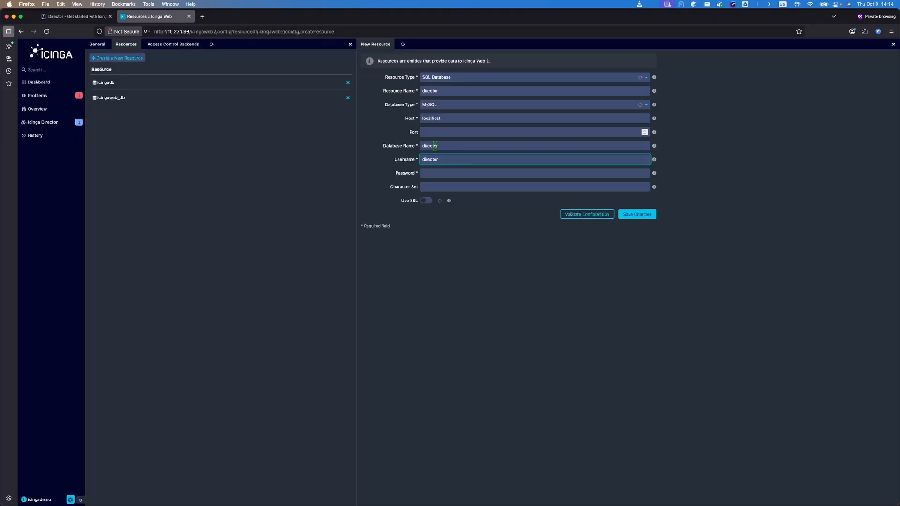
{"action": "key", "text": "Tab"}
{"action": "type", "text": "•••••"}
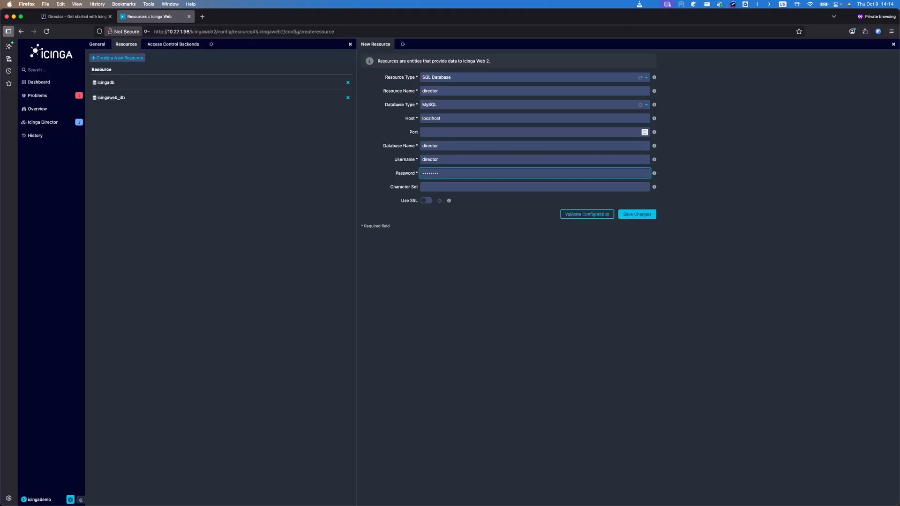
{"action": "left_click", "coordinate": [445, 186]}
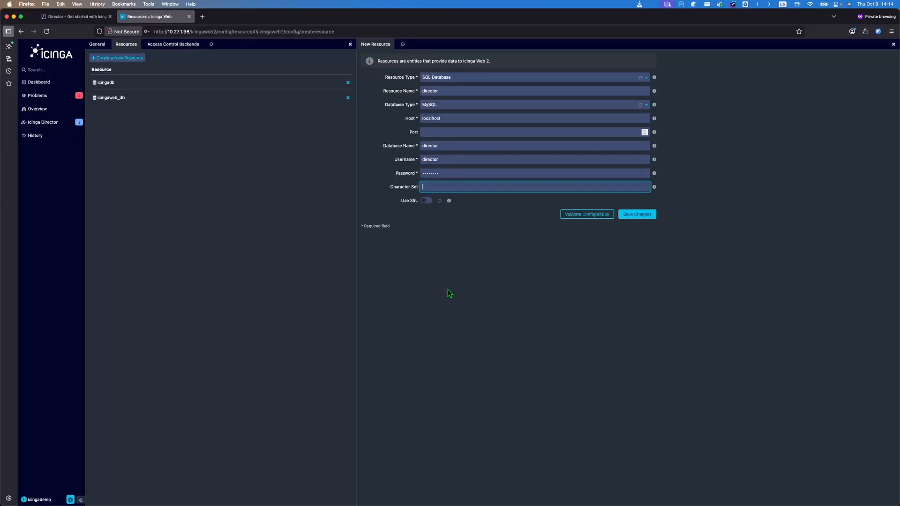
{"action": "type", "text": "utf8"}
{"action": "left_click", "coordinate": [584, 216]}
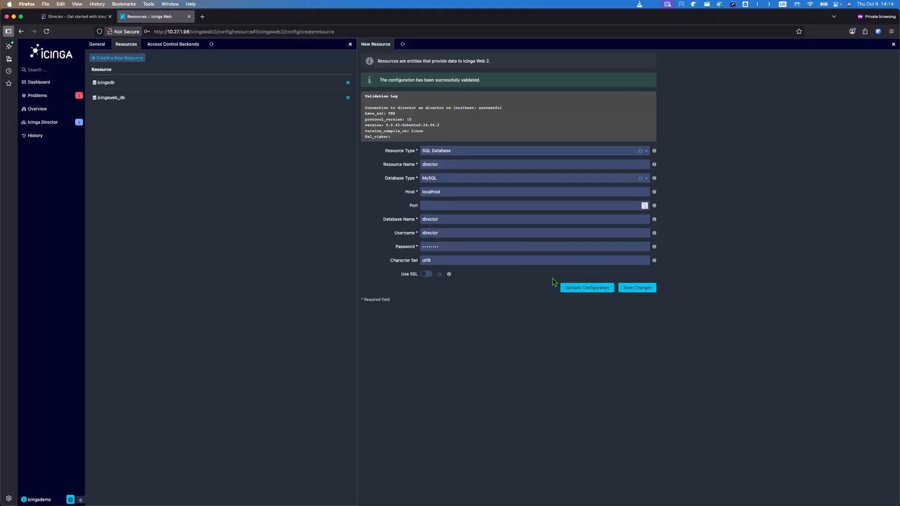
{"action": "left_click", "coordinate": [638, 289]}
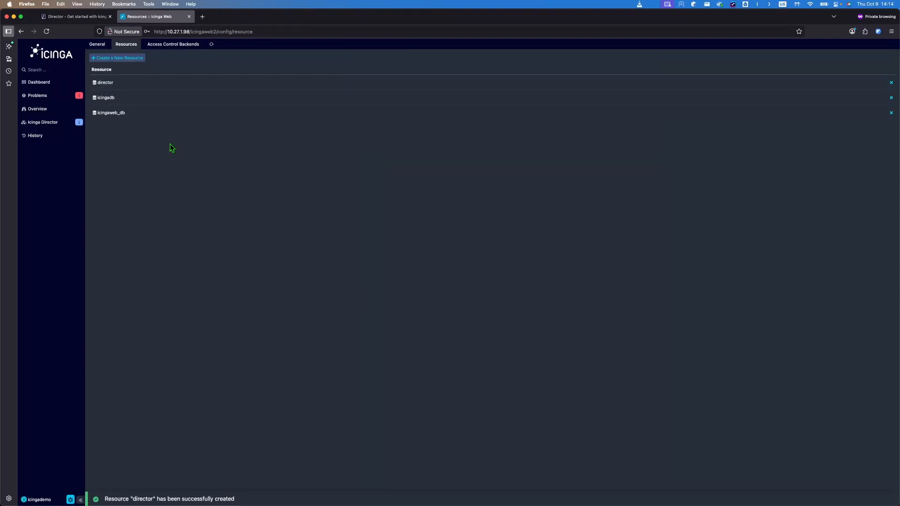
Step: Choose the director resource in the Director setup and create the Director database schema
{"action": "mouse_move", "coordinate": [39, 142]}
{"action": "left_click", "coordinate": [40, 123]}
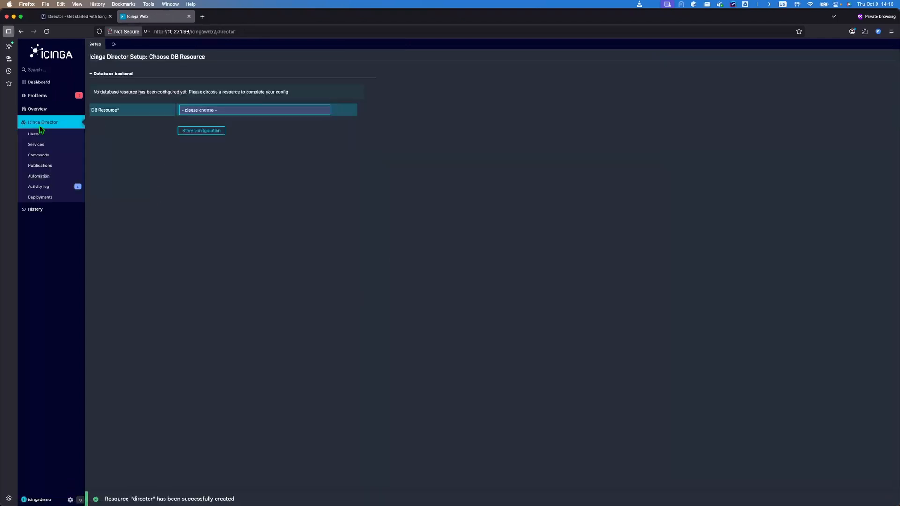
{"action": "left_click", "coordinate": [230, 114]}
{"action": "left_click", "coordinate": [202, 130]}
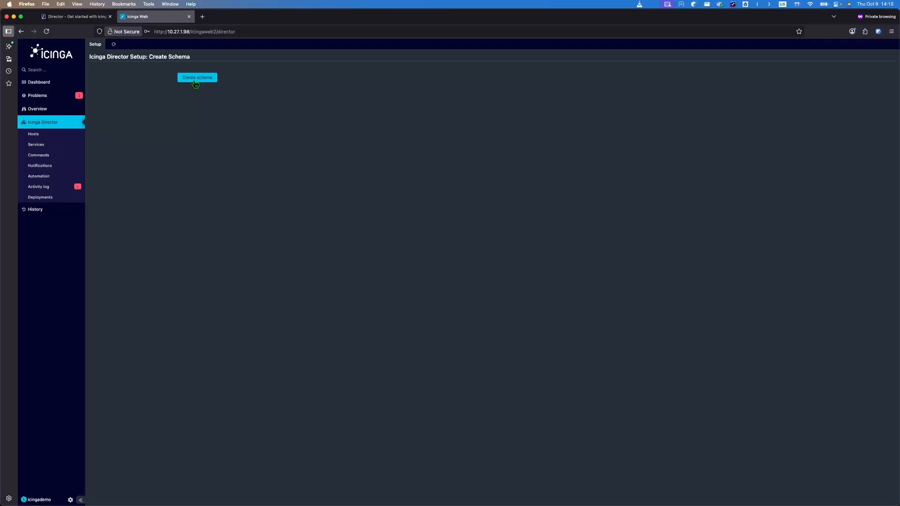
{"action": "left_click", "coordinate": [195, 79]}
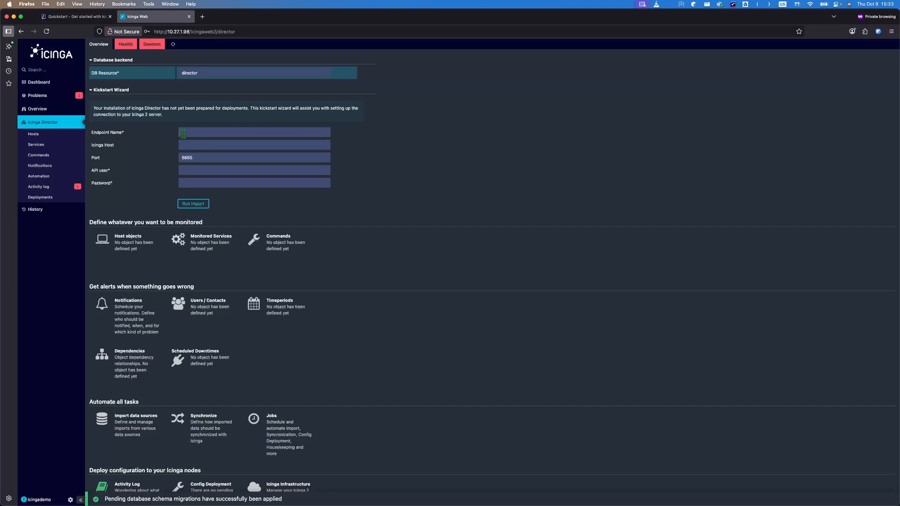
Step: Enter endpoint quickstart-guide-demo, host 127.0.0.1, keep port 5665, and API user root in the kickstart wizard
{"action": "left_click", "coordinate": [225, 134]}
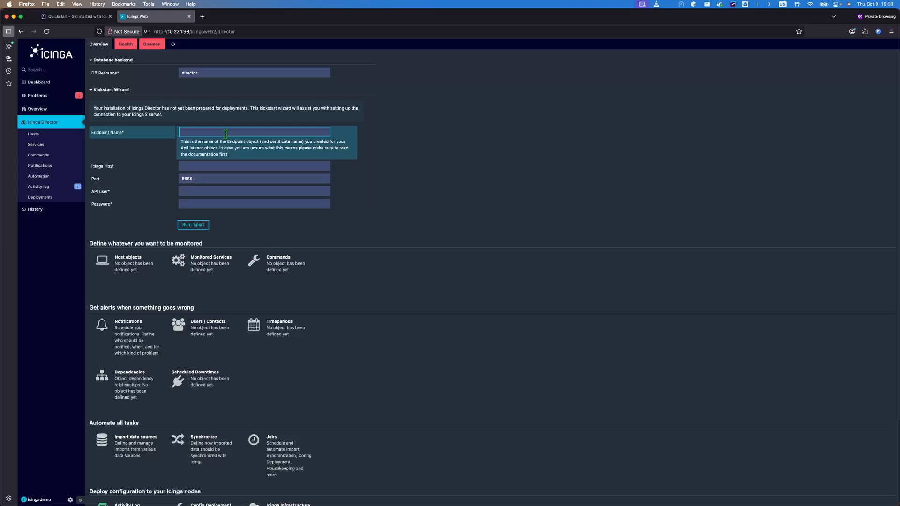
{"action": "type", "text": "quickstart-guide-demo"}
{"action": "key", "text": "Tab"}
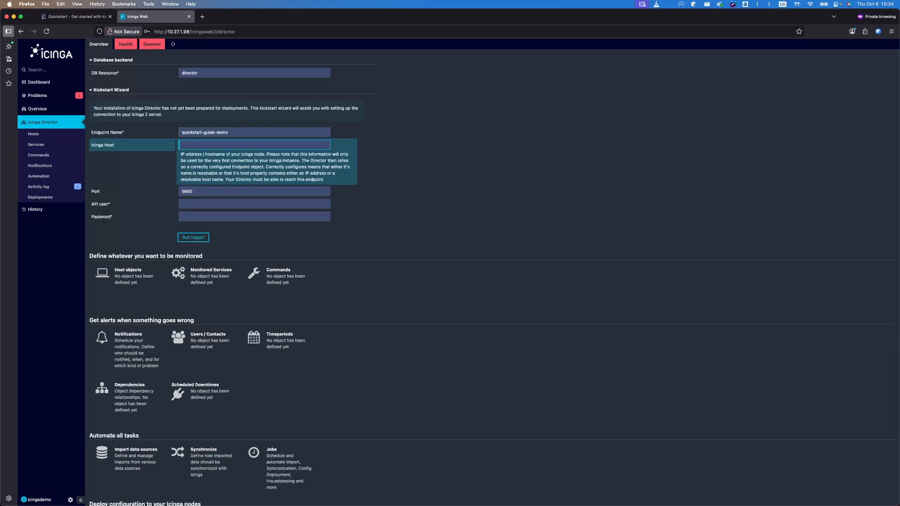
{"action": "type", "text": "127.0.0.1"}
{"action": "key", "text": "Tab"}
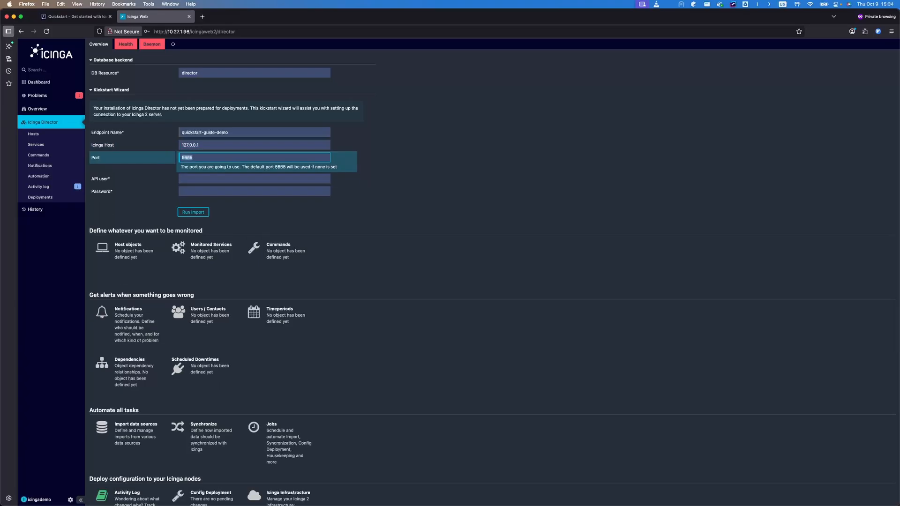
{"action": "key", "text": "Tab"}
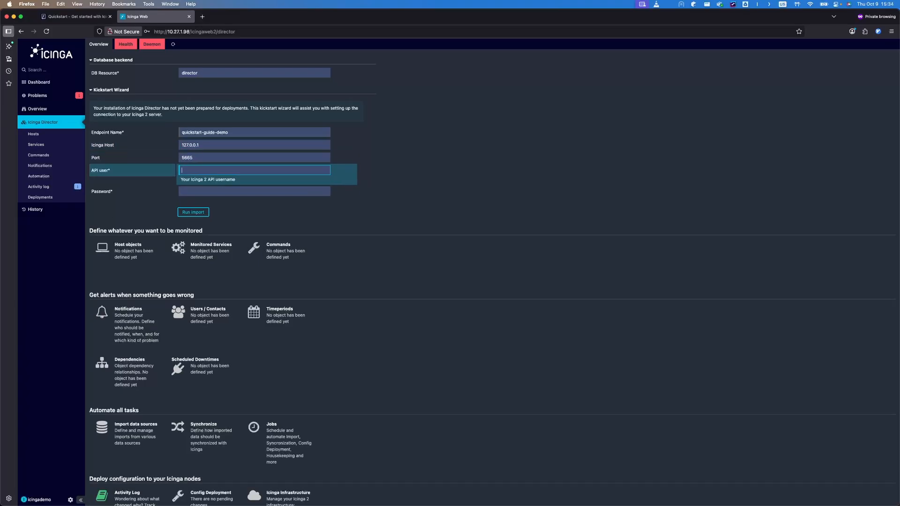
{"action": "type", "text": "root"}
{"action": "key", "text": "ctrl+Left"}
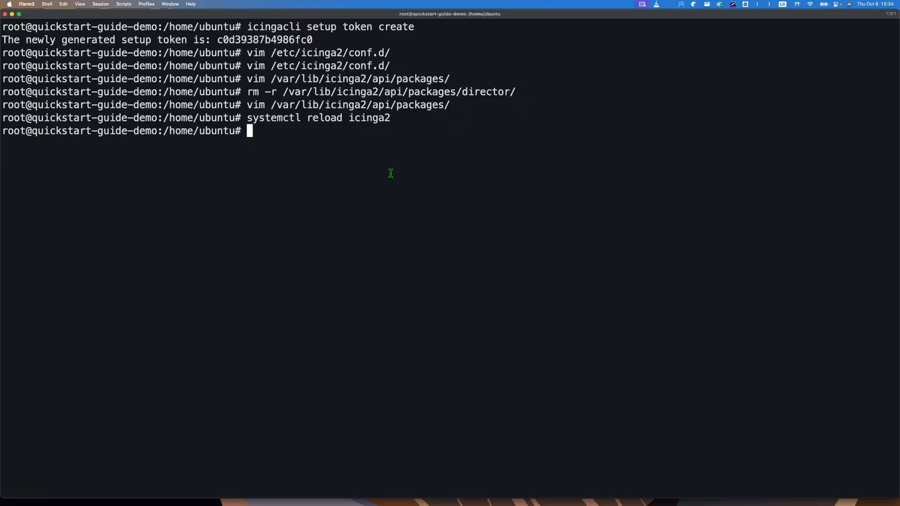
Step: Clear the terminal and open /etc/icinga2/conf.d/api-users.conf in vim
{"action": "type", "text": "clear"}
{"action": "key", "text": "Return"}
{"action": "type", "text": "vim /"}
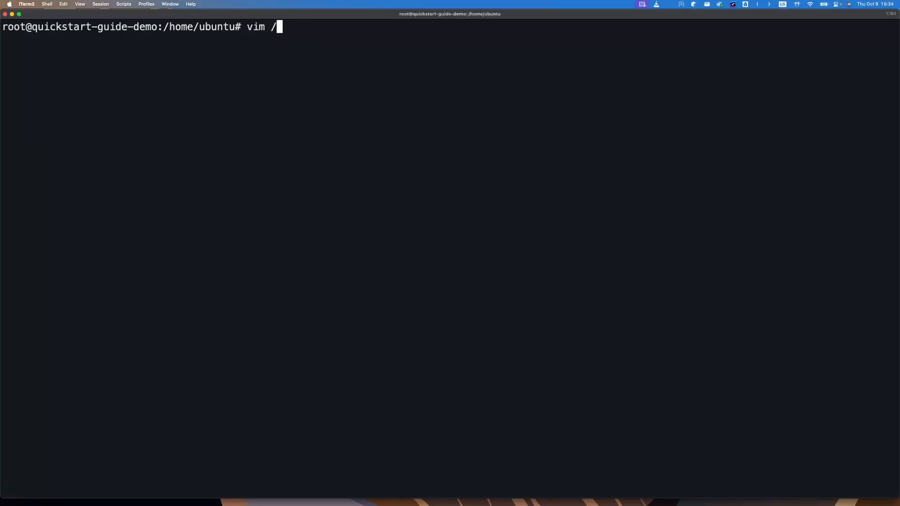
{"action": "type", "text": "etc/icinga2/conf"}
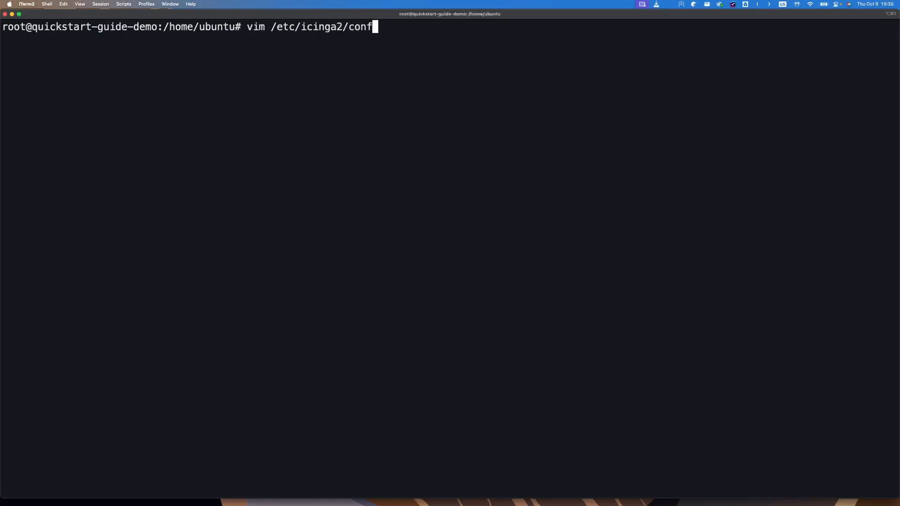
{"action": "key", "text": "Tab"}
{"action": "type", "text": "api"}
{"action": "key", "text": "Tab"}
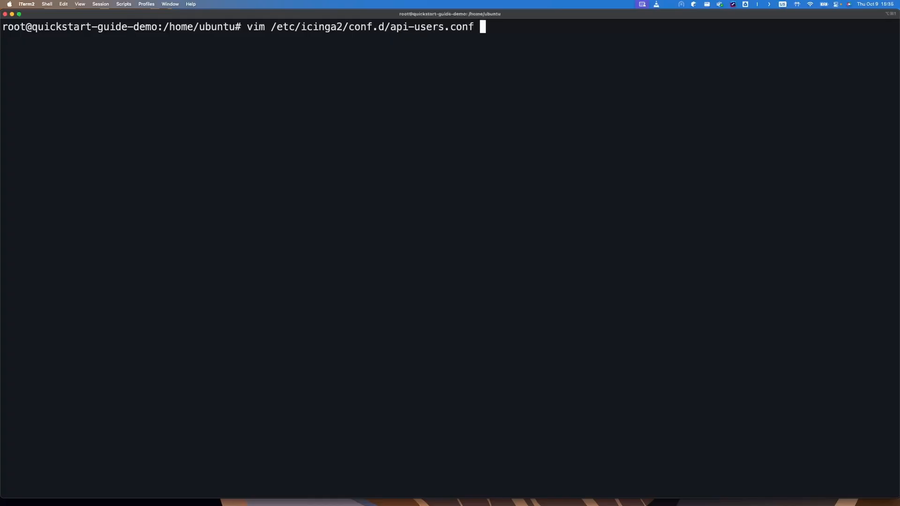
{"action": "key", "text": "Return"}
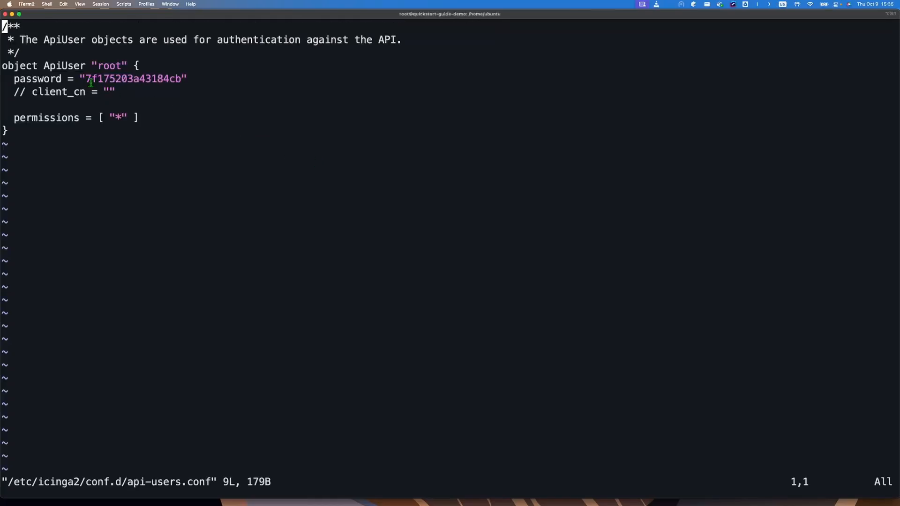
Step: Copy the root API user's password and paste it into the kickstart form's Password field
{"action": "left_click_drag", "start_coordinate": [86, 78], "coordinate": [179, 78]}
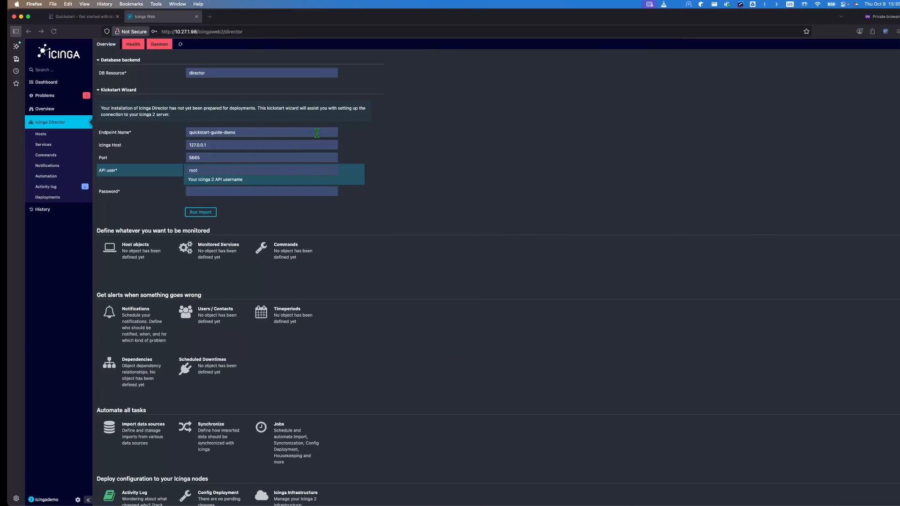
{"action": "key", "text": "Tab"}
{"action": "key", "text": "cmd+v"}
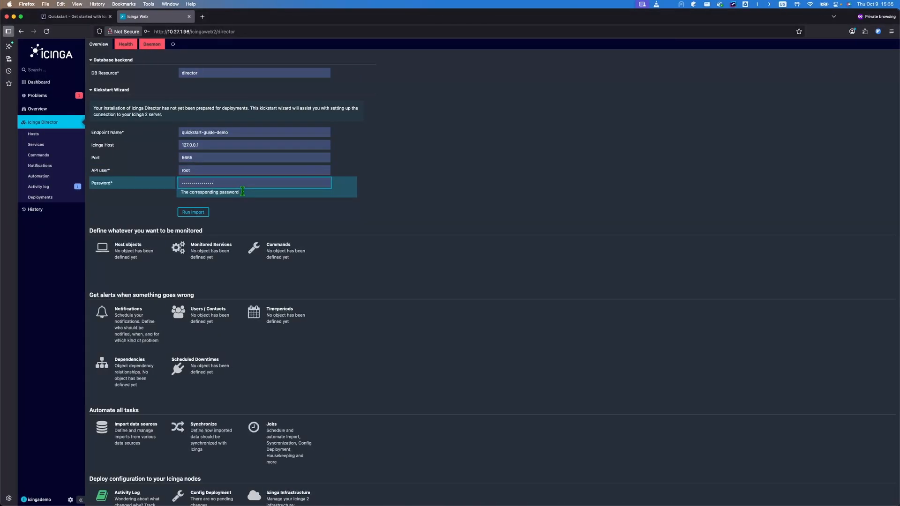
Step: Run the kickstart import, deploy the 256 pending changes from the activity log, and open Overview
{"action": "left_click", "coordinate": [190, 212]}
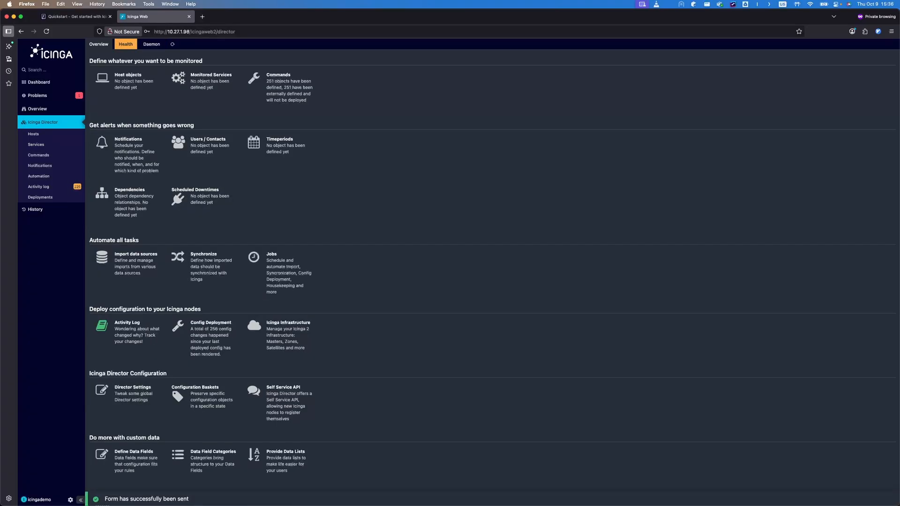
{"action": "left_click", "coordinate": [43, 188]}
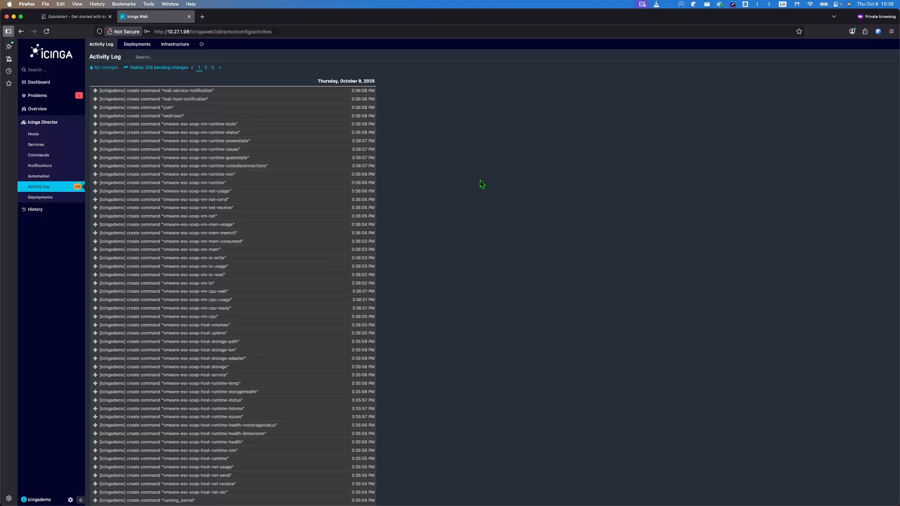
{"action": "scroll", "coordinate": [484, 171], "scroll_direction": "down", "scroll_amount": 1}
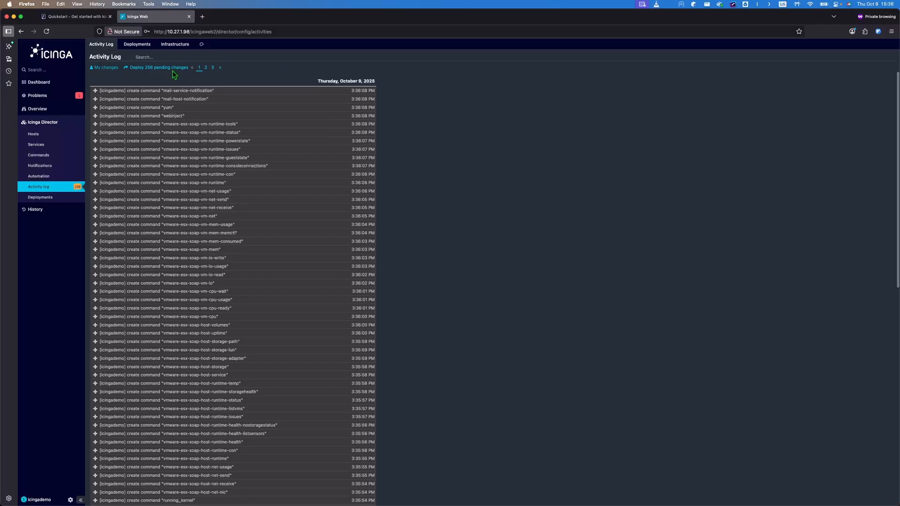
{"action": "left_click", "coordinate": [142, 69]}
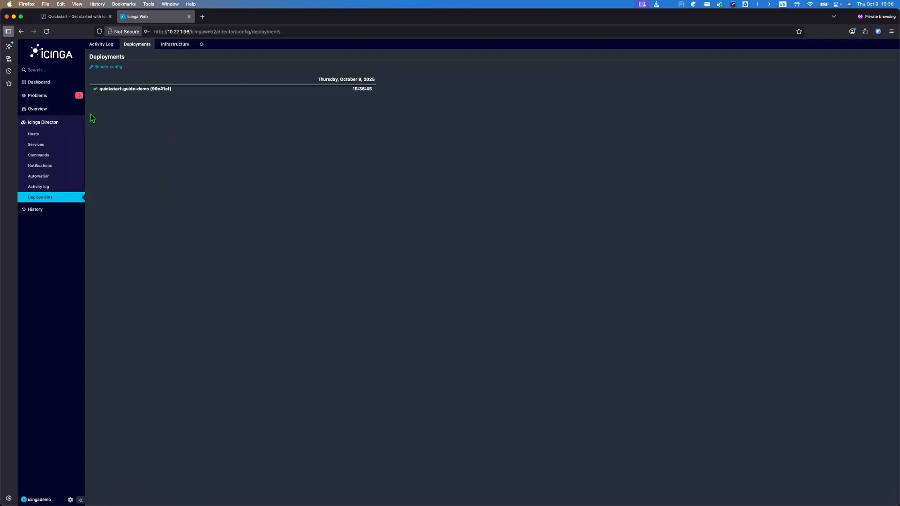
{"action": "left_click", "coordinate": [38, 109]}
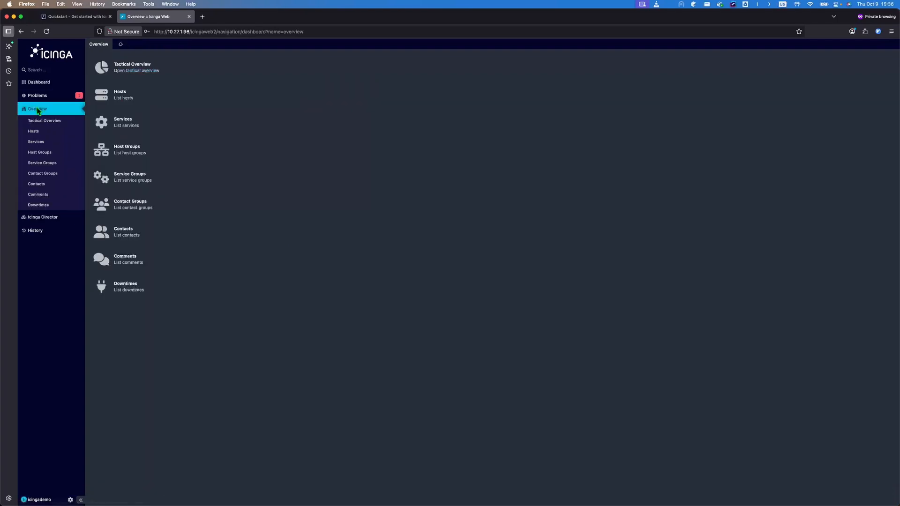
Step: Check the quickstart-guide-demo host and its 10 services, then go back to the Icinga Director dashboard
{"action": "left_click", "coordinate": [146, 105]}
{"action": "left_click", "coordinate": [79, 142]}
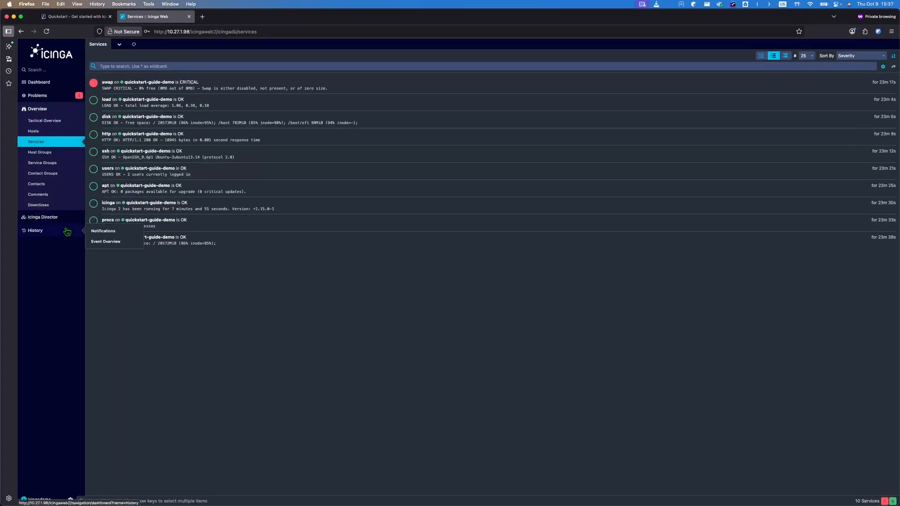
{"action": "left_click", "coordinate": [45, 219]}
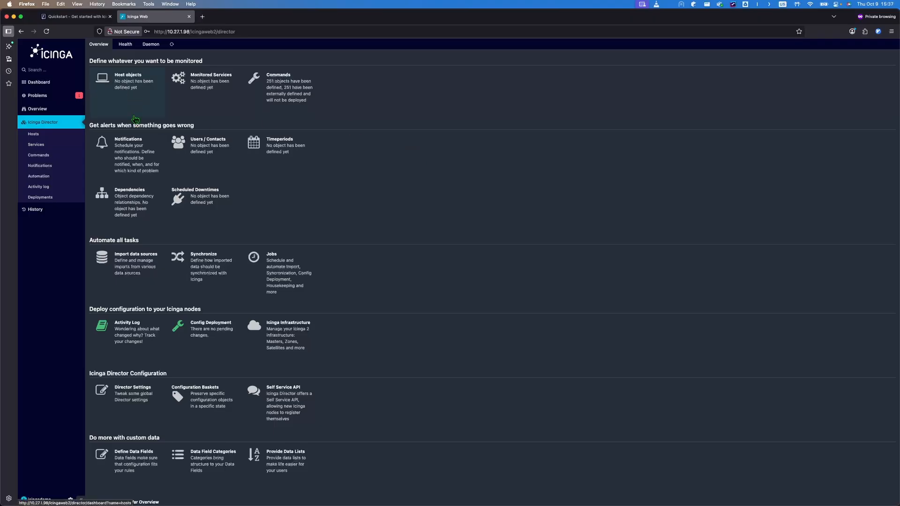
Step: Open the empty Director Hosts list and try Add, which asks for a host template first
{"action": "left_click", "coordinate": [38, 136]}
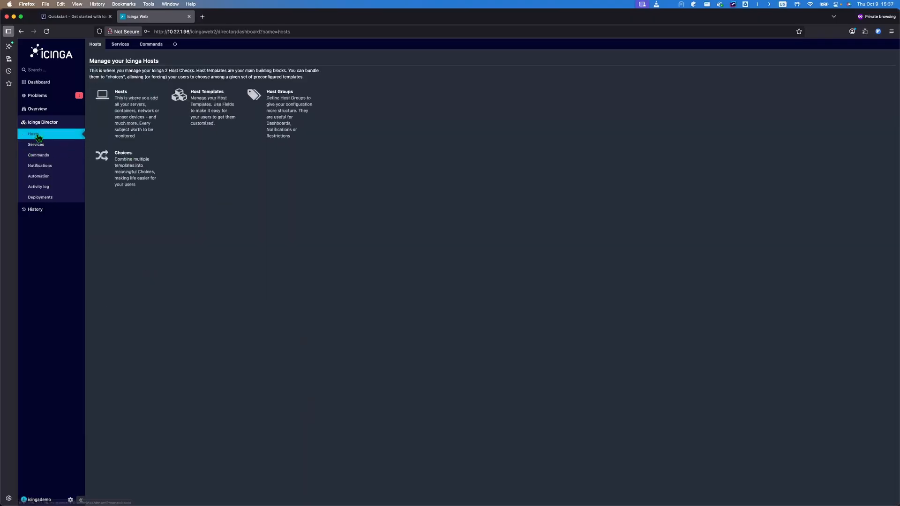
{"action": "left_click", "coordinate": [148, 107]}
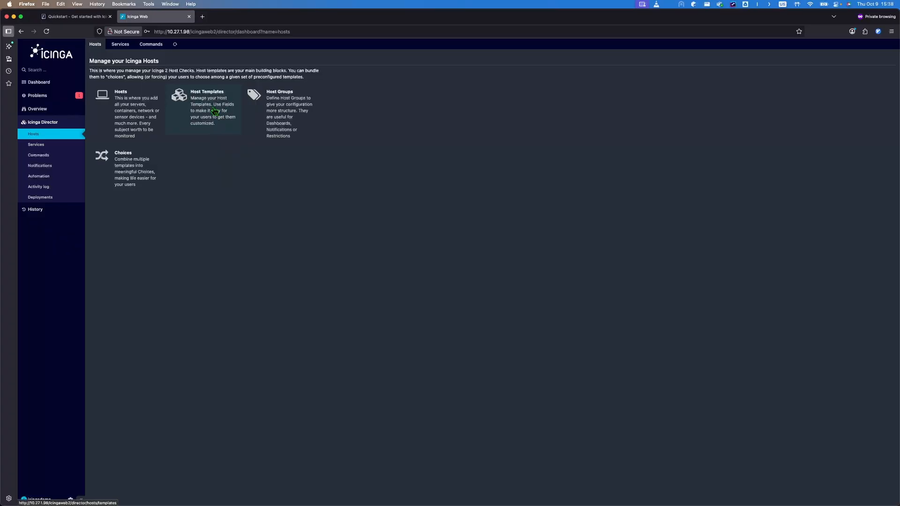
{"action": "left_click", "coordinate": [133, 110]}
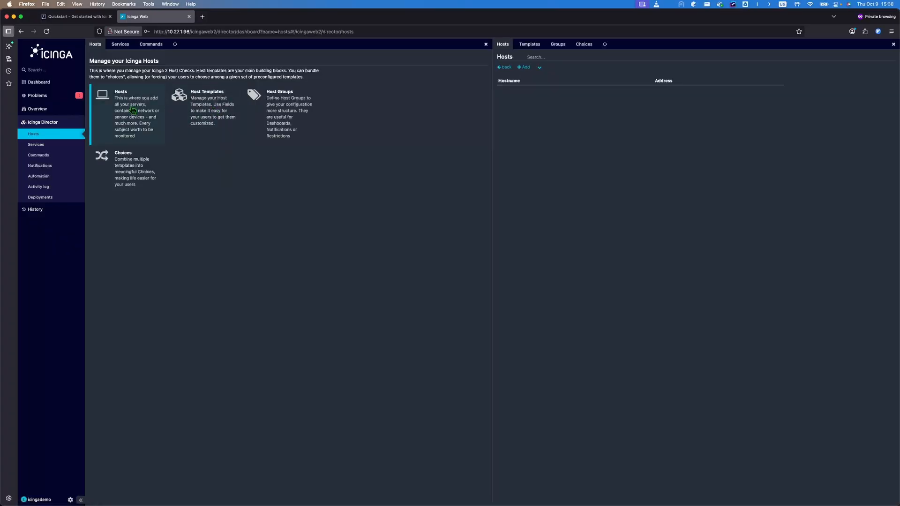
{"action": "left_click", "coordinate": [524, 67]}
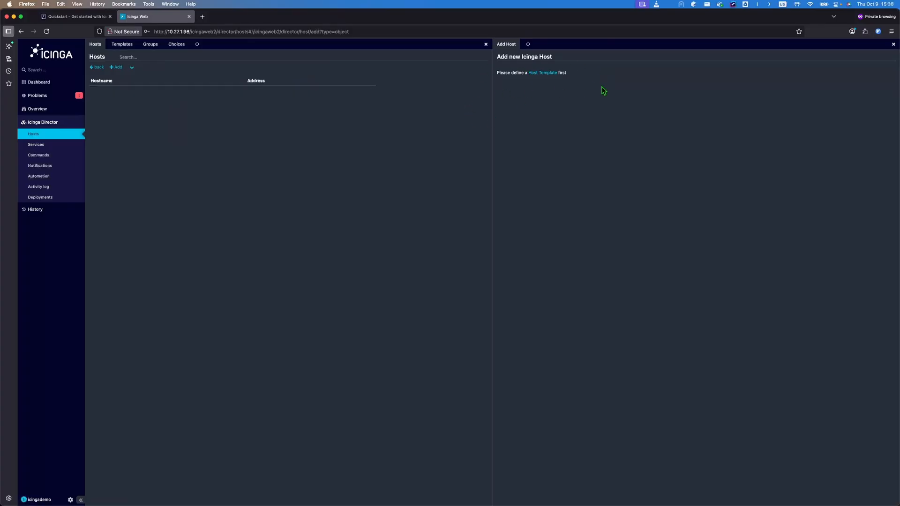
Step: Start a host template named standard-template with hostalive as its check command
{"action": "left_click", "coordinate": [550, 74]}
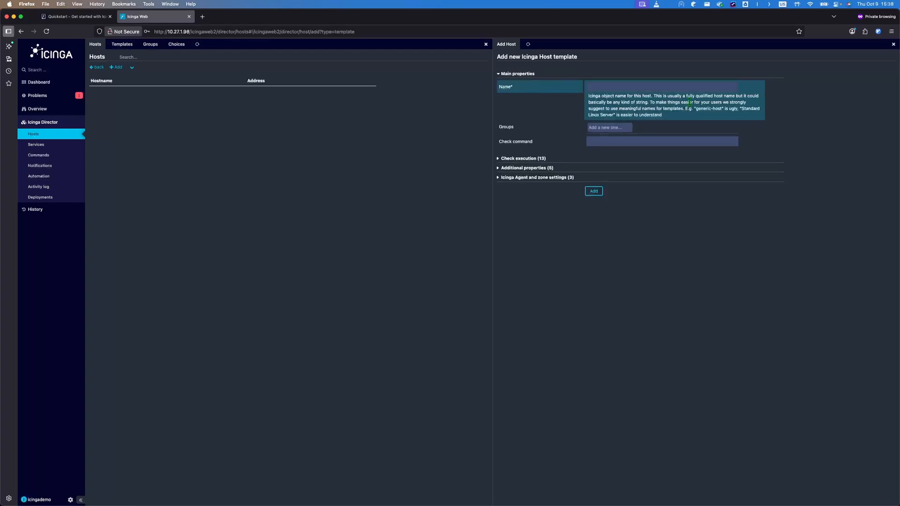
{"action": "left_click", "coordinate": [618, 83]}
{"action": "type", "text": "standard"}
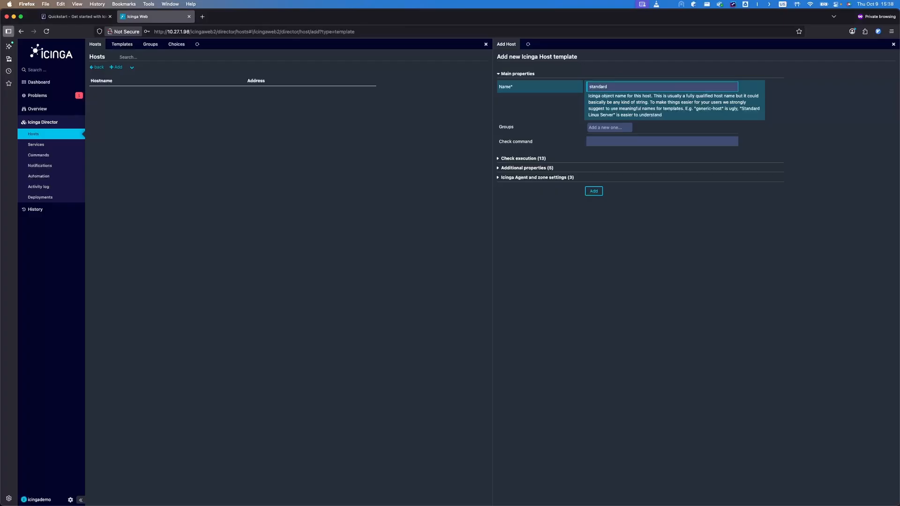
{"action": "type", "text": "-template"}
{"action": "left_click", "coordinate": [602, 141]}
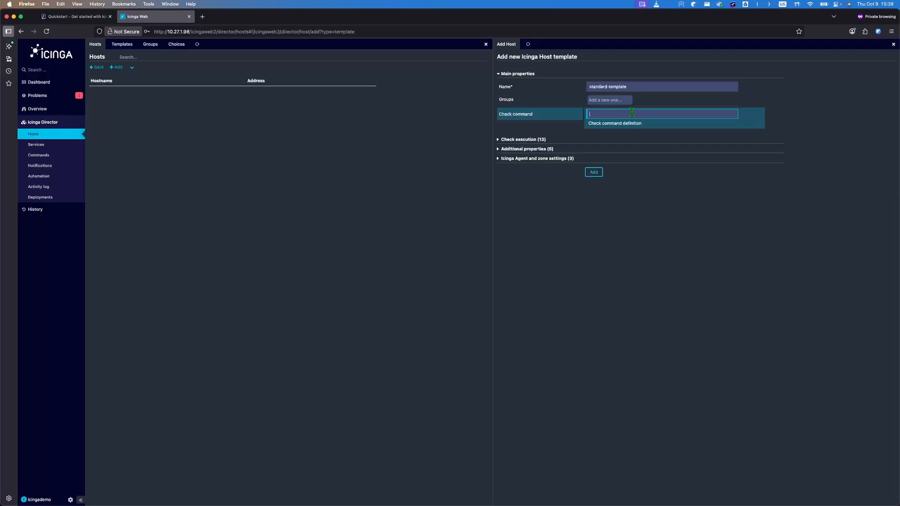
{"action": "type", "text": "host"}
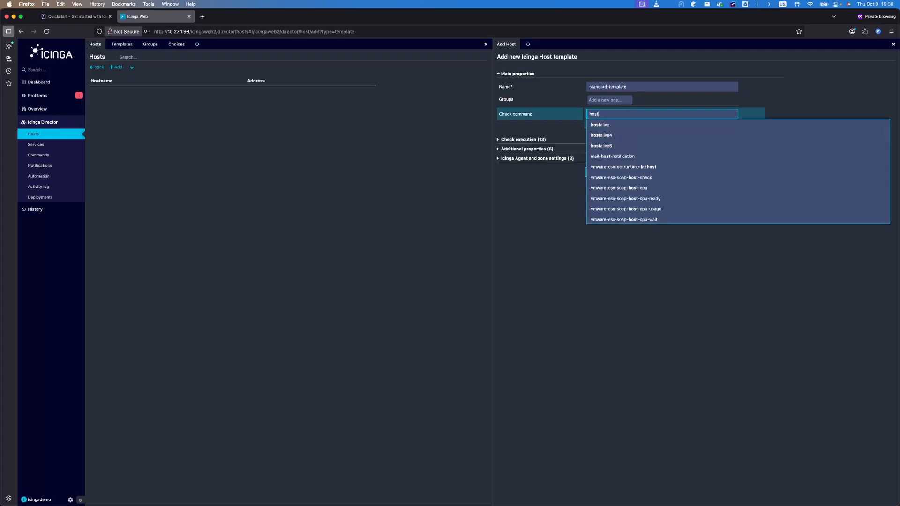
{"action": "left_click", "coordinate": [617, 124]}
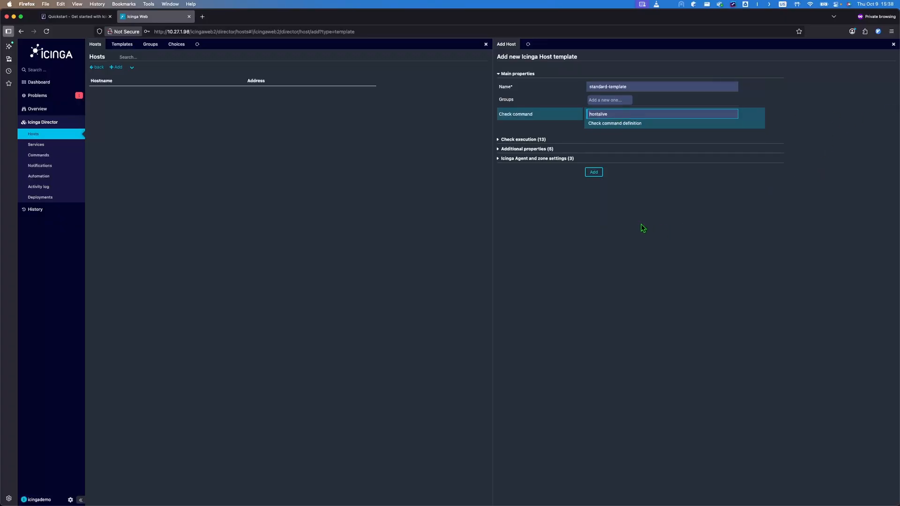
Step: Set interval 300, retry 60, 3 attempts, active checks and notifications on, passive off, and add it
{"action": "left_click", "coordinate": [499, 140]}
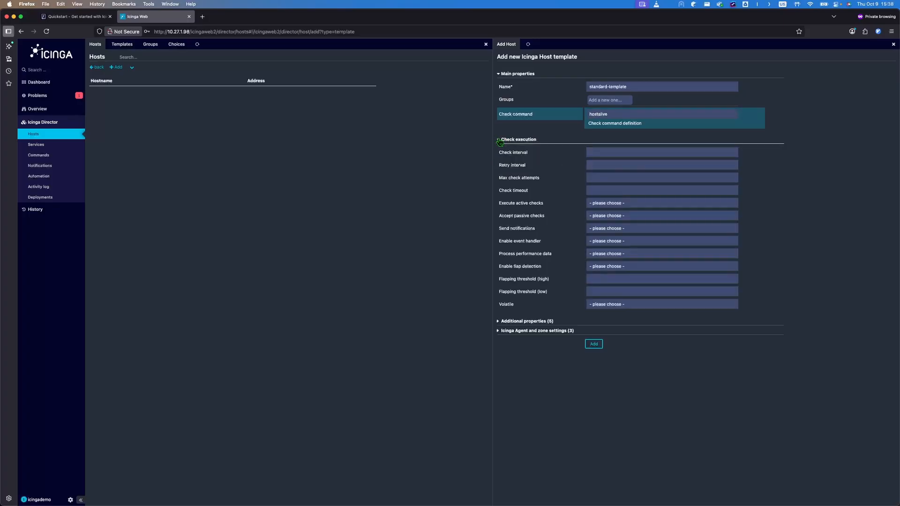
{"action": "left_click", "coordinate": [632, 155]}
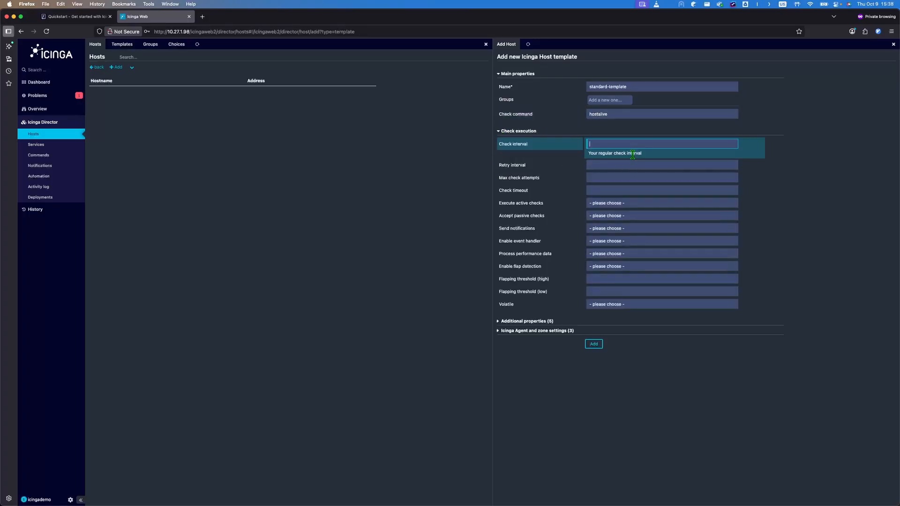
{"action": "type", "text": "33"}
{"action": "key", "text": "Tab"}
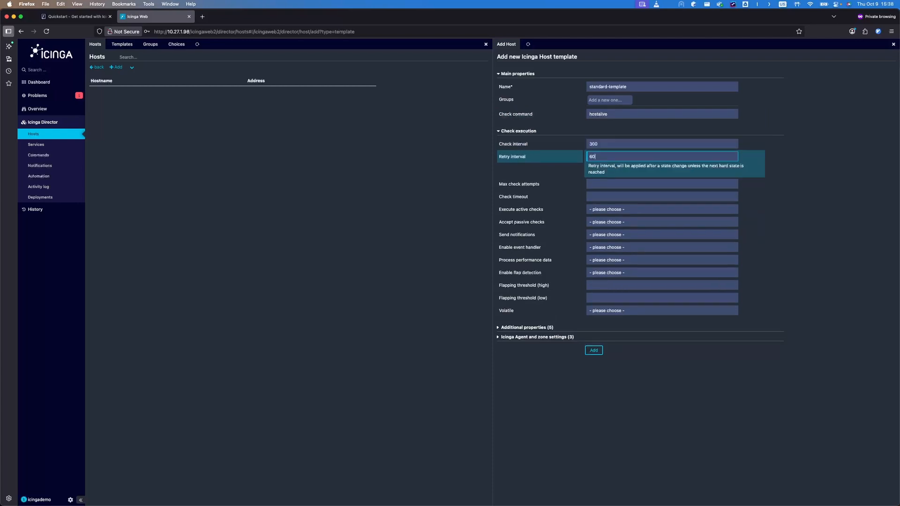
{"action": "key", "text": "Tab"}
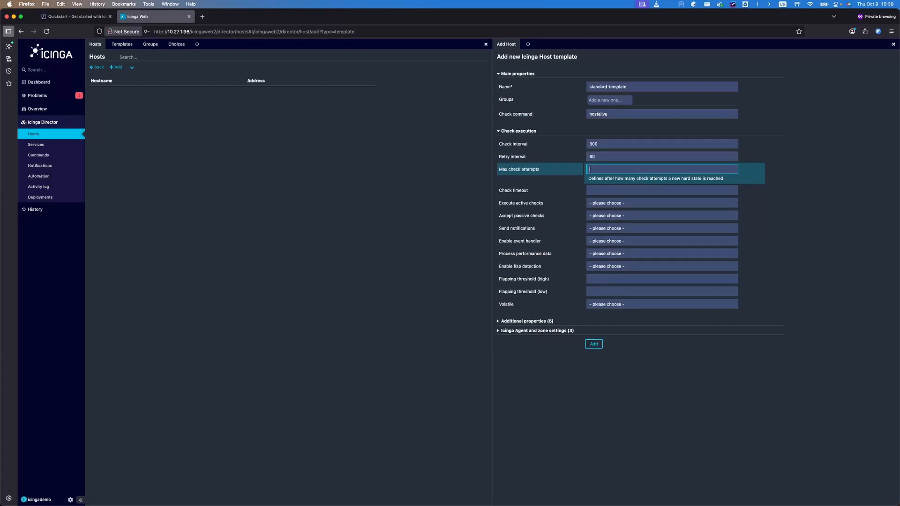
{"action": "type", "text": "3"}
{"action": "left_click", "coordinate": [629, 208]}
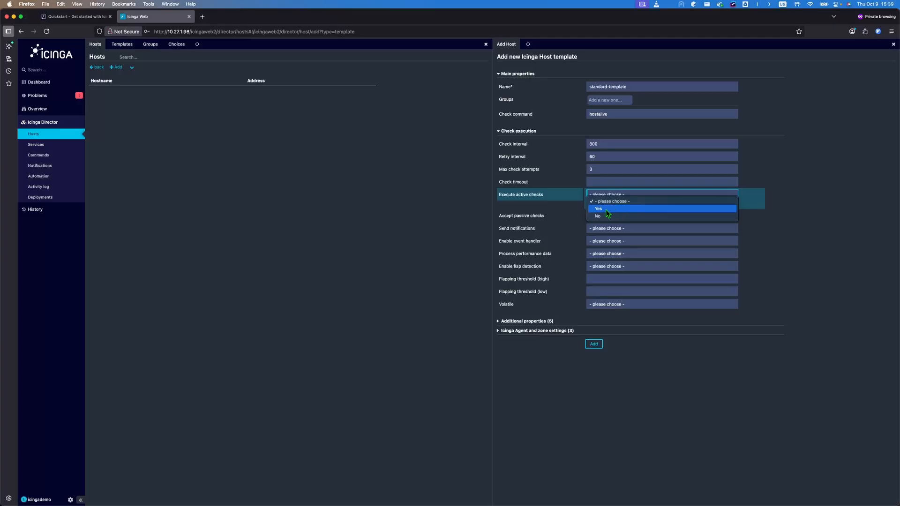
{"action": "left_click", "coordinate": [605, 209]}
{"action": "left_click", "coordinate": [621, 217]}
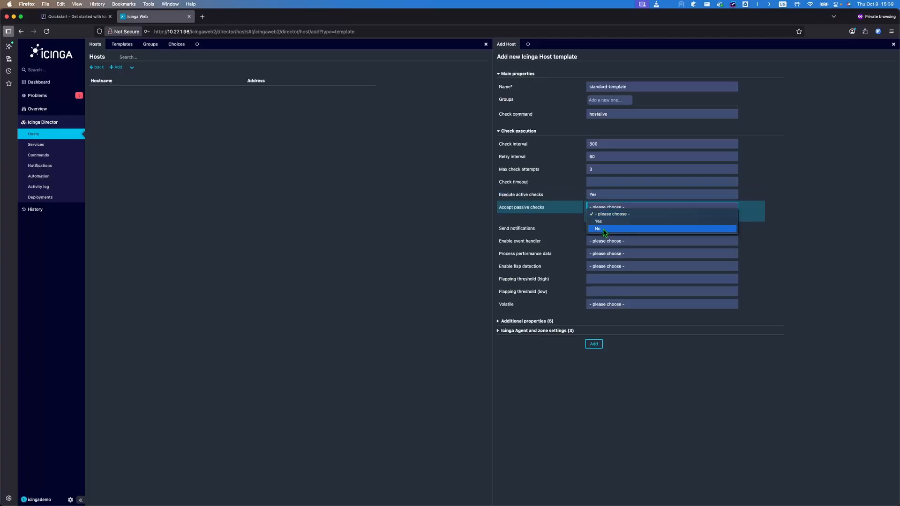
{"action": "left_click", "coordinate": [602, 229]}
{"action": "left_click", "coordinate": [622, 229]}
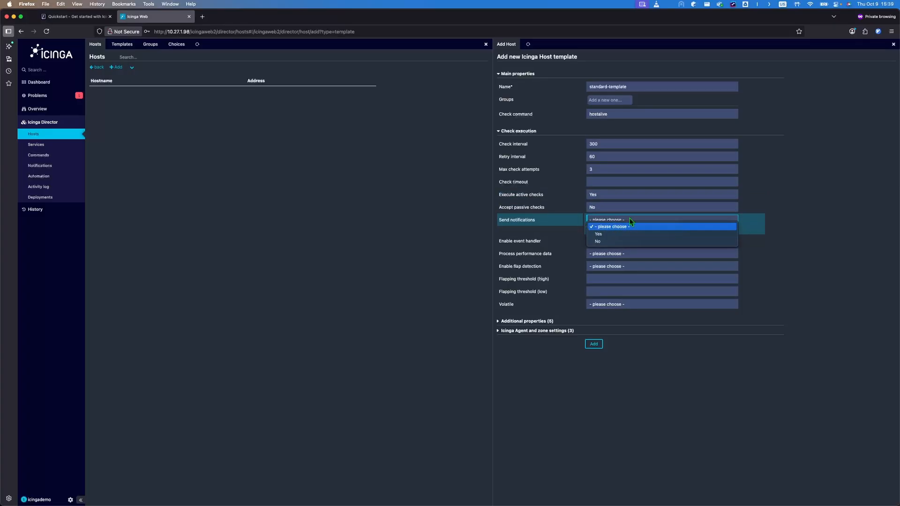
{"action": "left_click", "coordinate": [601, 235]}
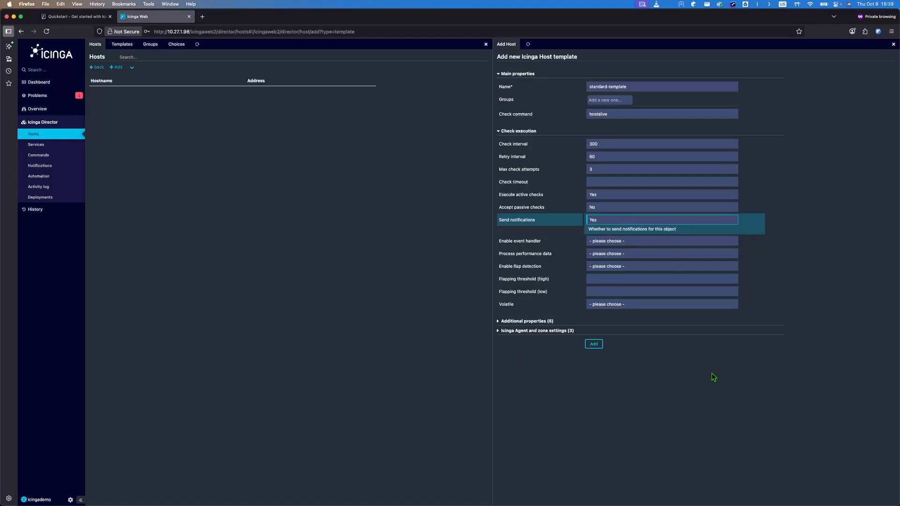
{"action": "left_click", "coordinate": [598, 344]}
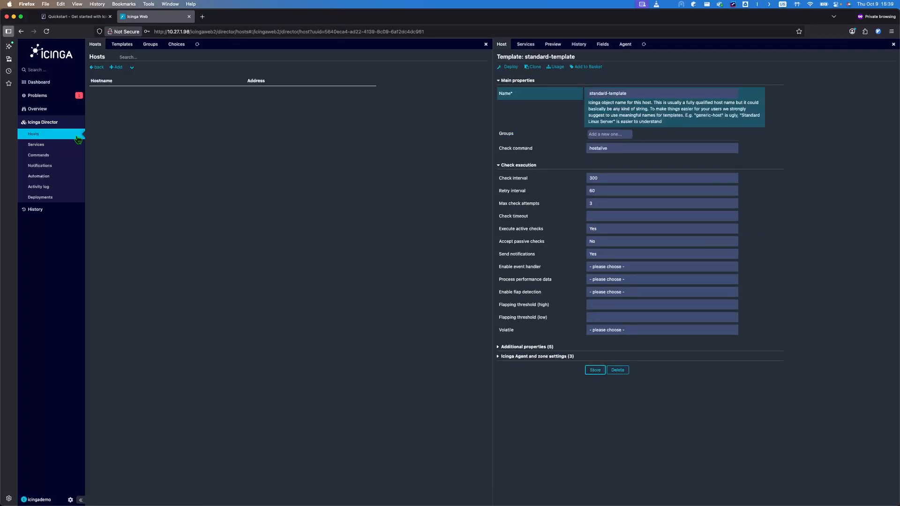
Step: Go from the Director's host dashboard to the Hosts list and open a new Add Icinga Host form
{"action": "left_click", "coordinate": [78, 139]}
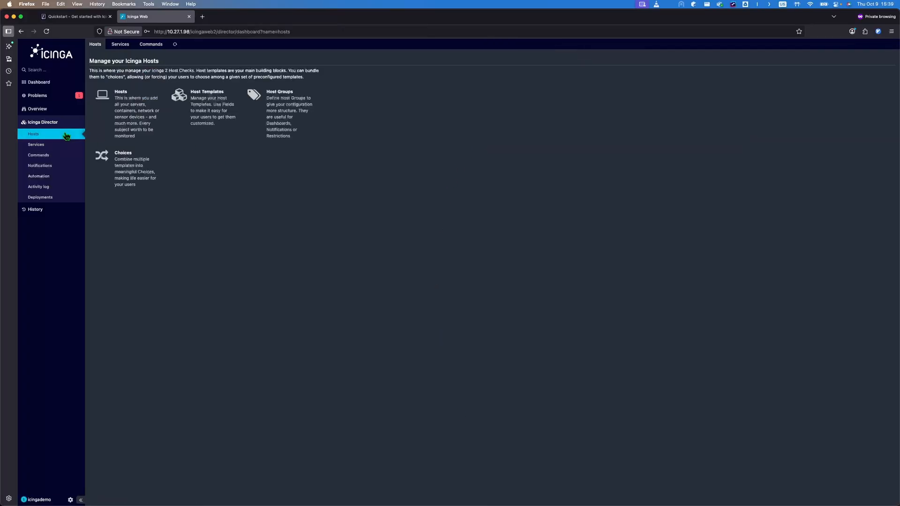
{"action": "left_click", "coordinate": [210, 120]}
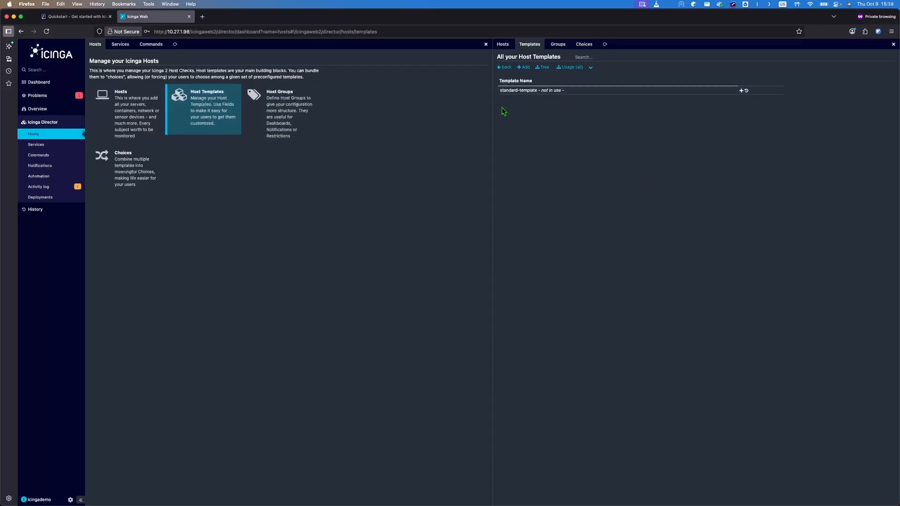
{"action": "left_click", "coordinate": [132, 111]}
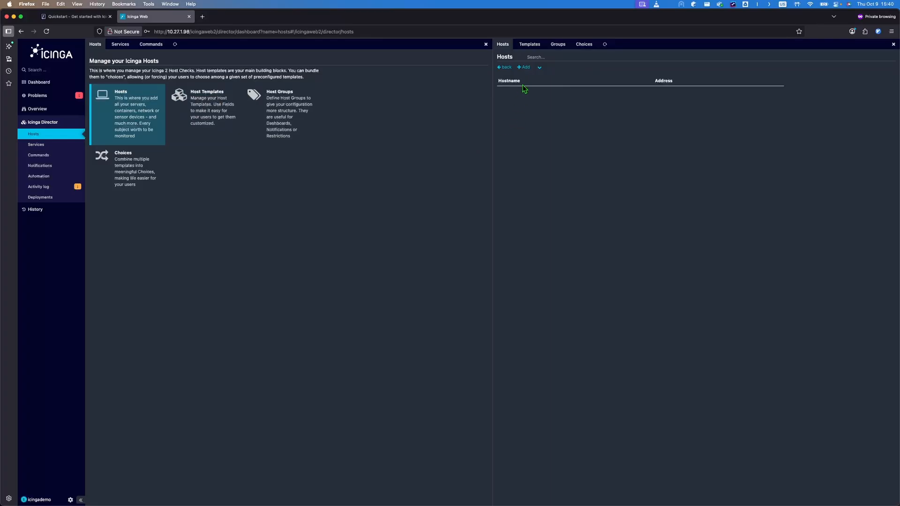
{"action": "left_click", "coordinate": [524, 68]}
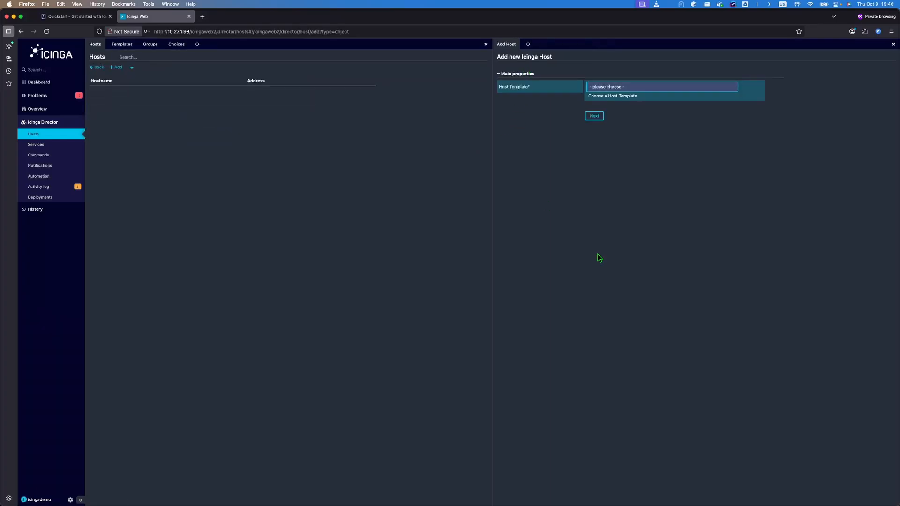
Step: Base the new host on standard-template and enter the display name Director-Master
{"action": "left_click", "coordinate": [713, 90]}
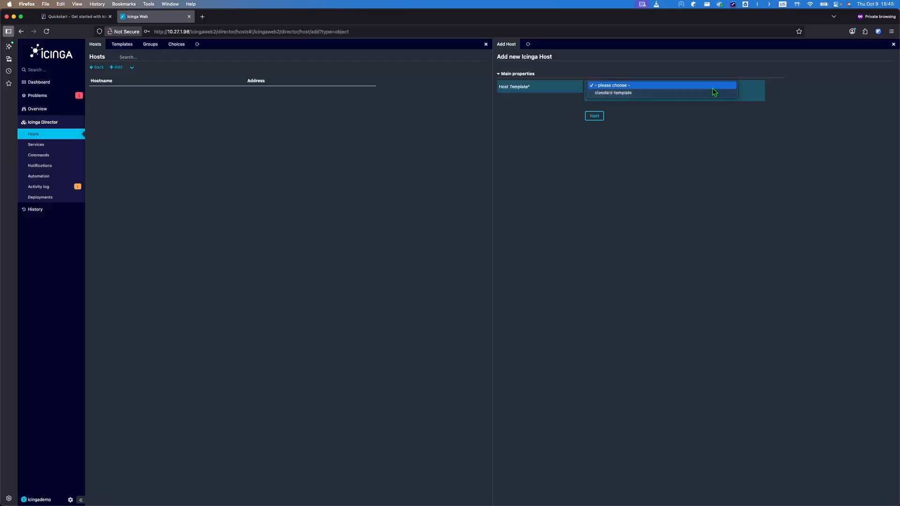
{"action": "left_click", "coordinate": [616, 93]}
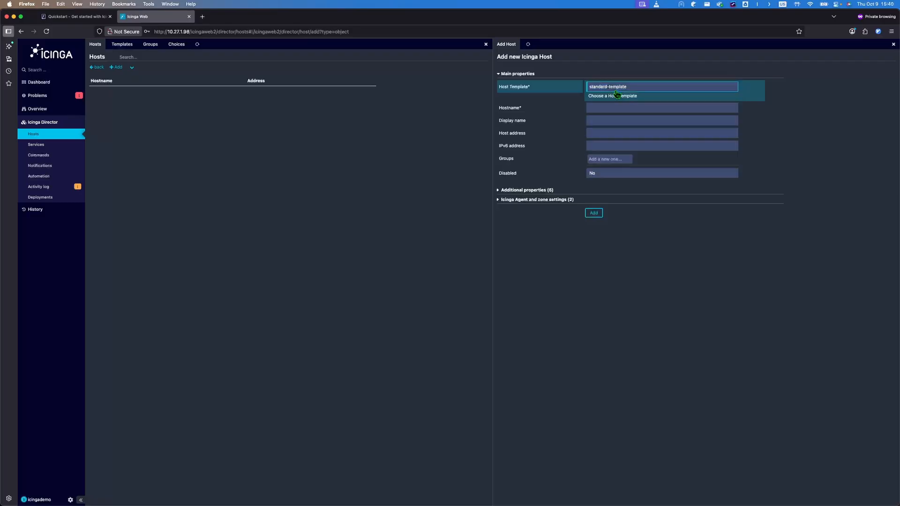
{"action": "left_click", "coordinate": [607, 108]}
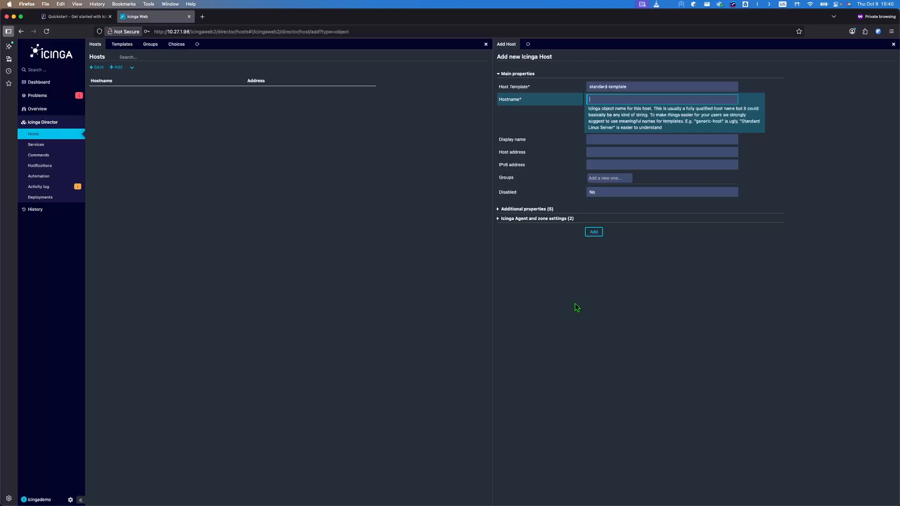
{"action": "type", "text": "127.0.0.1"}
{"action": "key", "text": "Tab"}
{"action": "type", "text": "Director_master"}
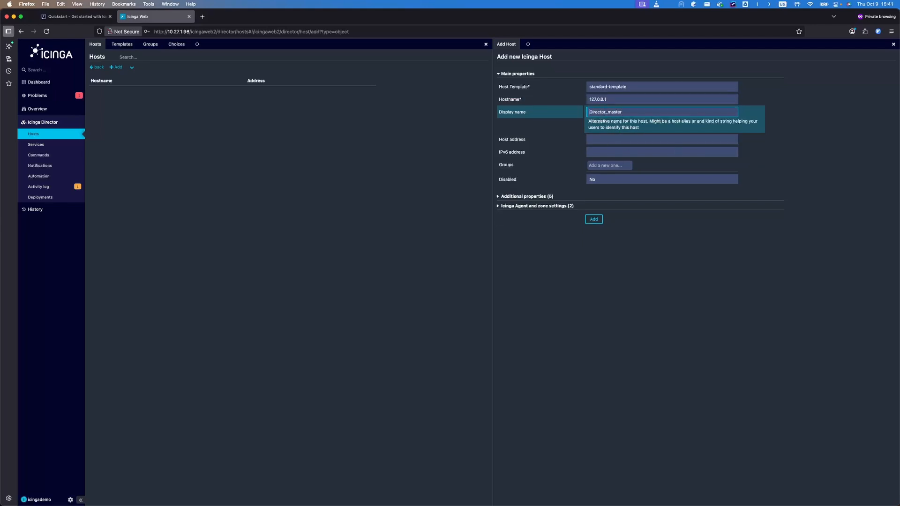
{"action": "key", "text": "Left"}
{"action": "key", "text": "Left"}
{"action": "key", "text": "BackSpace"}
{"action": "key", "text": "BackSpace"}
{"action": "type", "text": "-M"}
Step: Set host address 127.0.0.1, correct the hostname to director-master, and create the host
{"action": "left_click", "coordinate": [615, 139]}
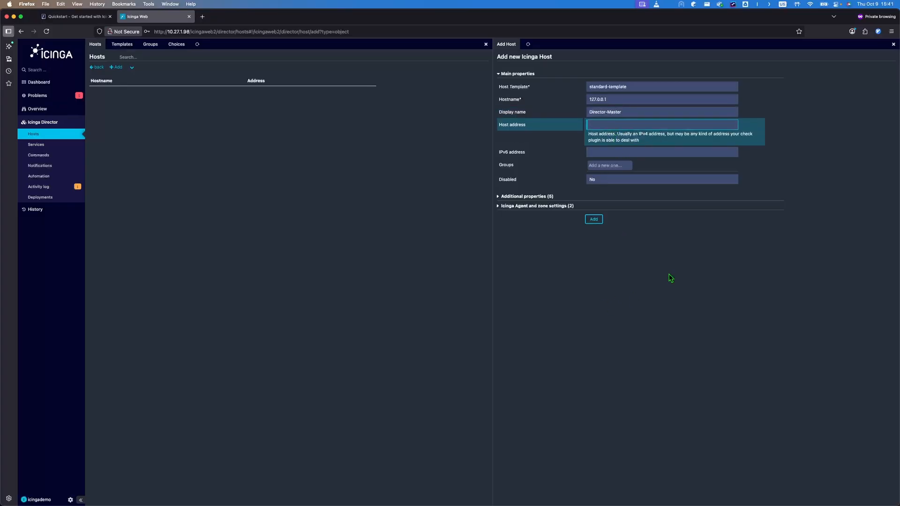
{"action": "type", "text": "127.0.0.1"}
{"action": "left_click", "coordinate": [616, 97]}
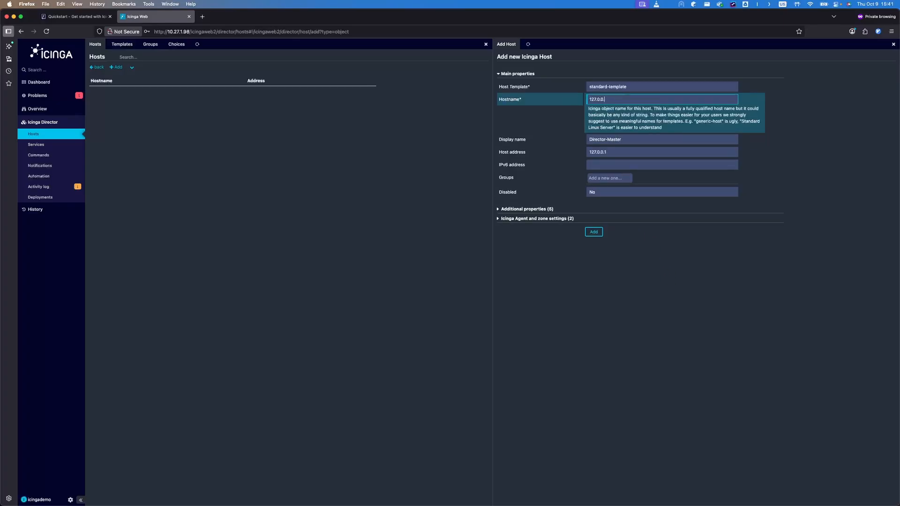
{"action": "key", "text": "BackSpace"}
{"action": "key", "text": "BackSpace"}
{"action": "key", "text": "BackSpace"}
{"action": "key", "text": "BackSpace"}
{"action": "key", "text": "BackSpace"}
{"action": "key", "text": "BackSpace"}
{"action": "key", "text": "BackSpace"}
{"action": "key", "text": "BackSpace"}
{"action": "type", "text": "director-master"}
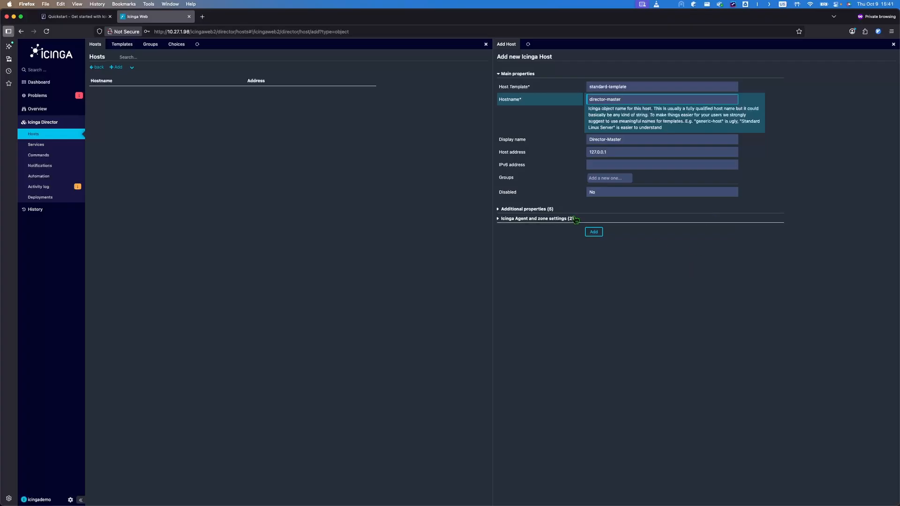
{"action": "left_click", "coordinate": [508, 211]}
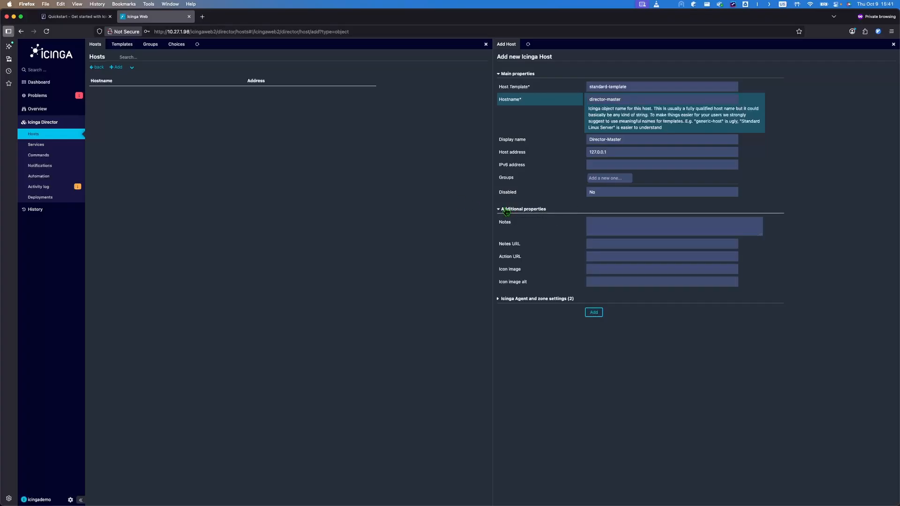
{"action": "left_click", "coordinate": [507, 212]}
{"action": "left_click", "coordinate": [509, 219]}
{"action": "left_click", "coordinate": [511, 219]}
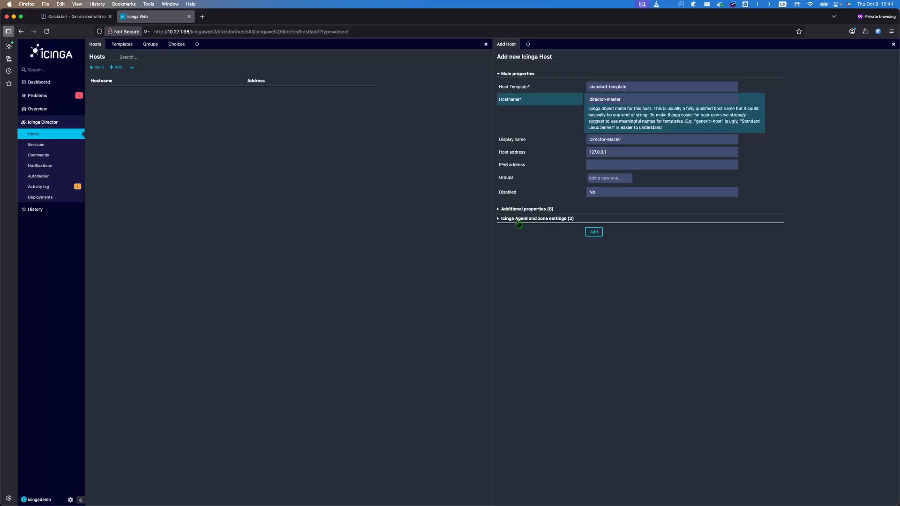
{"action": "left_click", "coordinate": [593, 232]}
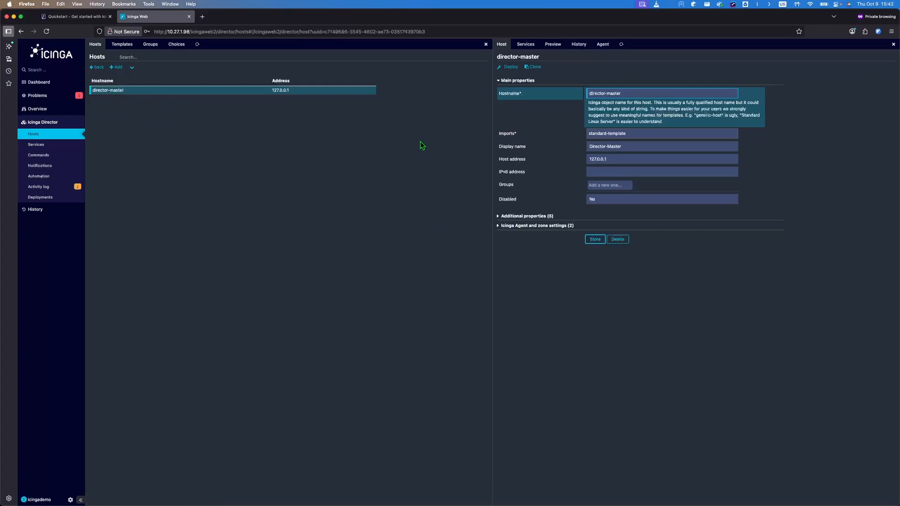
Step: Deploy the 2 pending Director changes from the Activity log and confirm Director-Master appears as PENDING under Hosts
{"action": "left_click", "coordinate": [44, 103]}
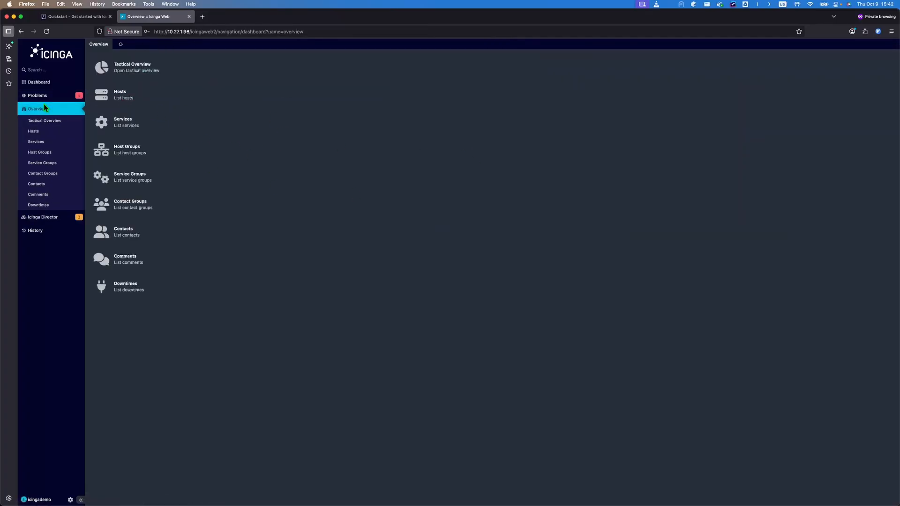
{"action": "left_click", "coordinate": [150, 100]}
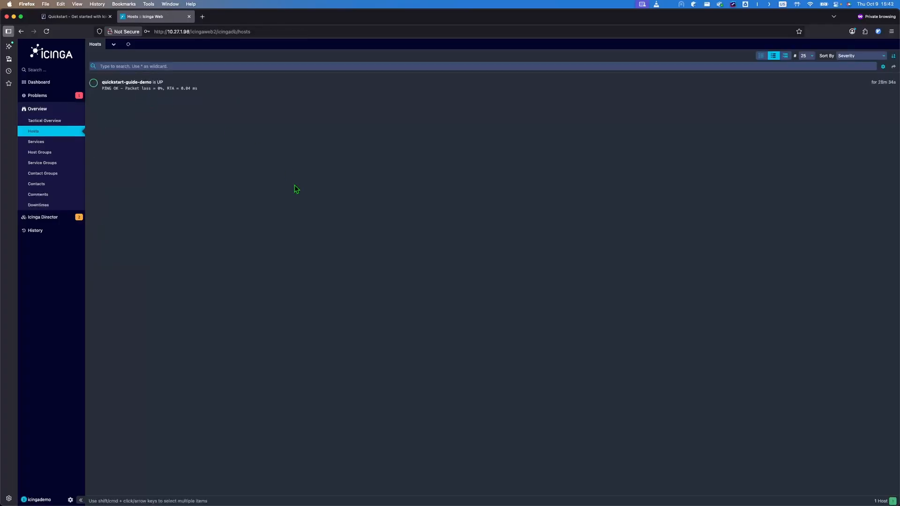
{"action": "left_click", "coordinate": [42, 217]}
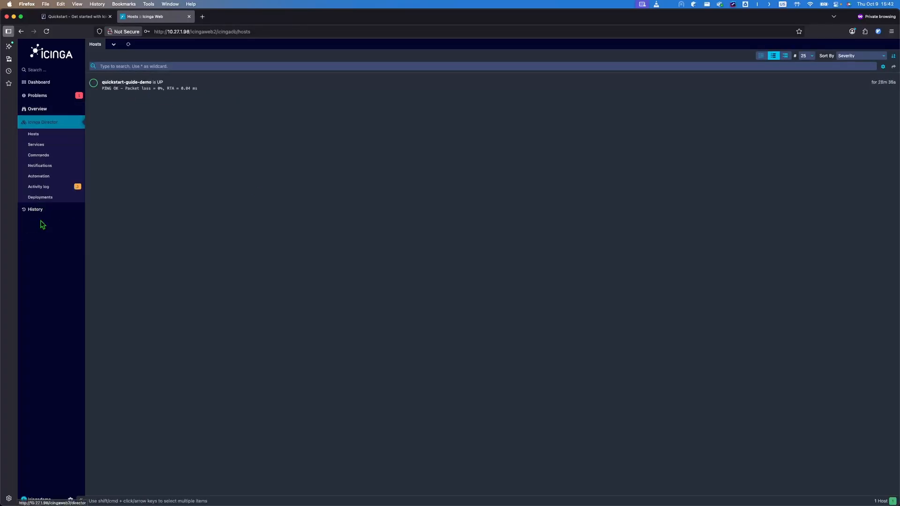
{"action": "left_click", "coordinate": [47, 187]}
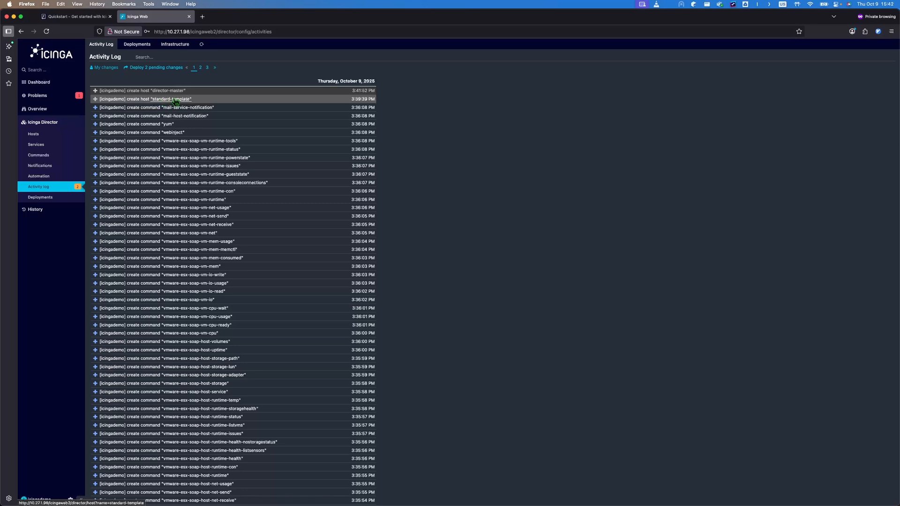
{"action": "left_click", "coordinate": [163, 68]}
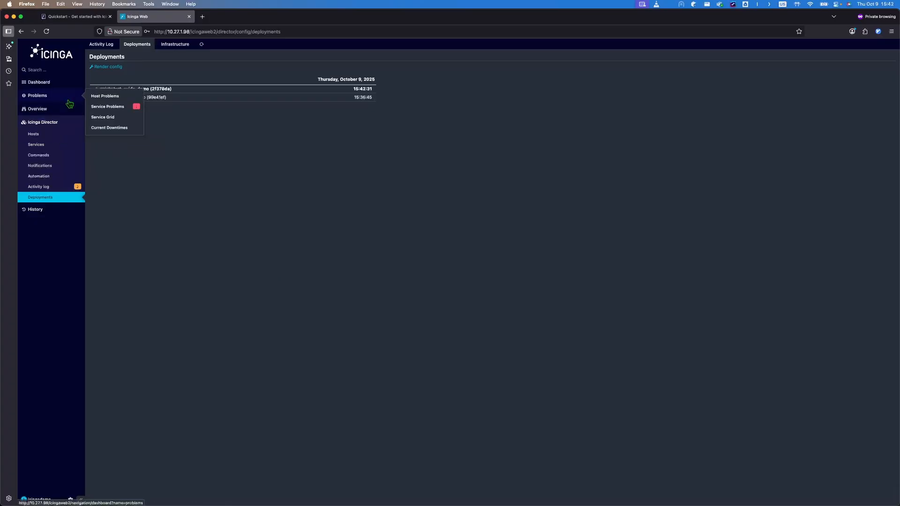
{"action": "left_click", "coordinate": [41, 109]}
{"action": "left_click", "coordinate": [37, 132]}
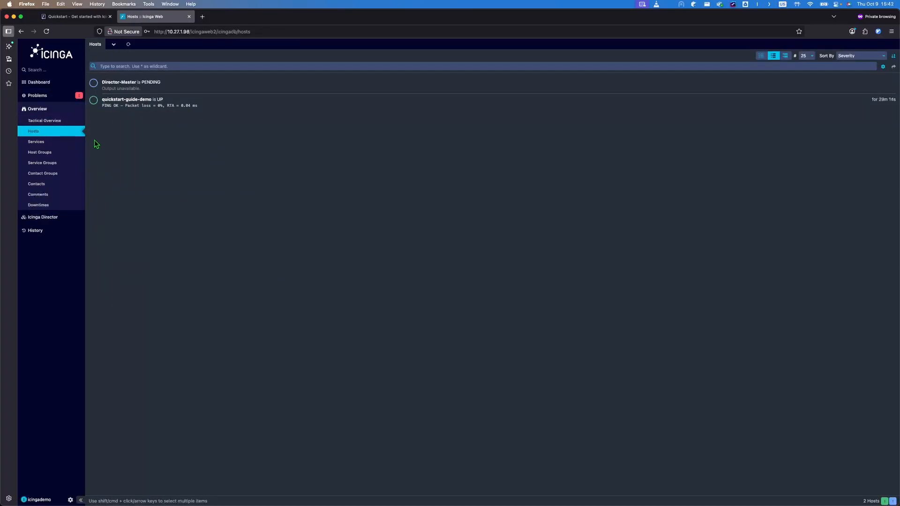
Step: Run Check Now twice on Director-Master until it reports UP, then list all monitored services
{"action": "left_click", "coordinate": [113, 82]}
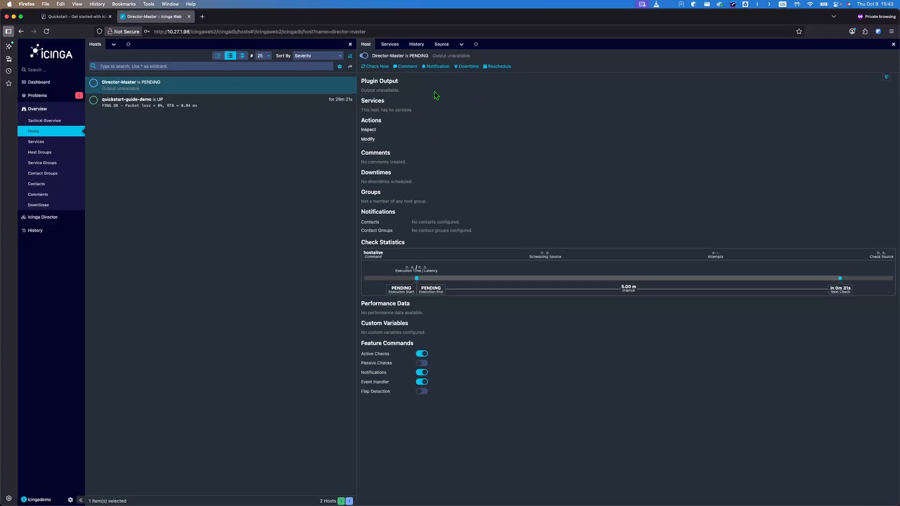
{"action": "left_click", "coordinate": [377, 67]}
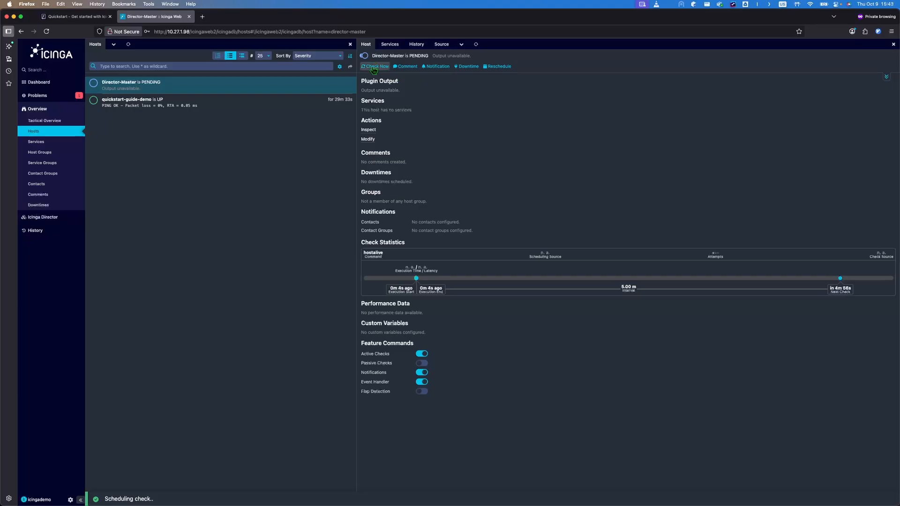
{"action": "left_click", "coordinate": [373, 69]}
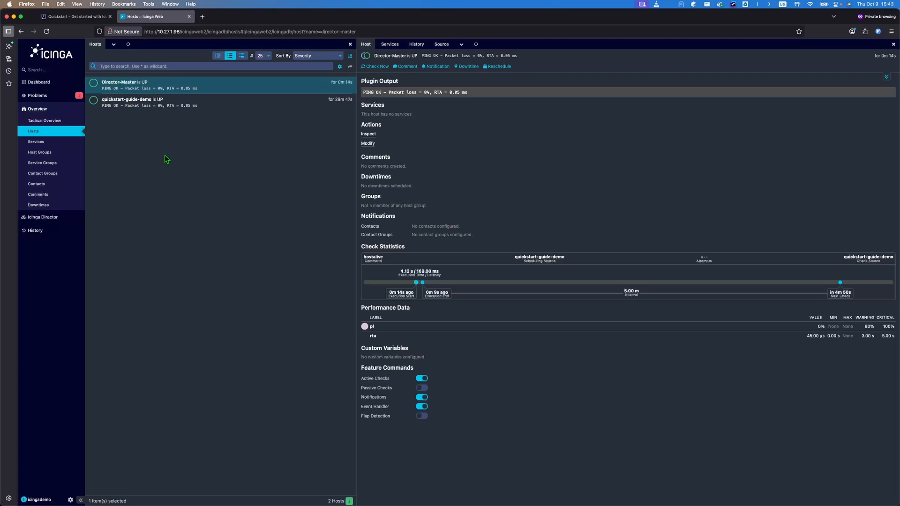
{"action": "left_click", "coordinate": [52, 142]}
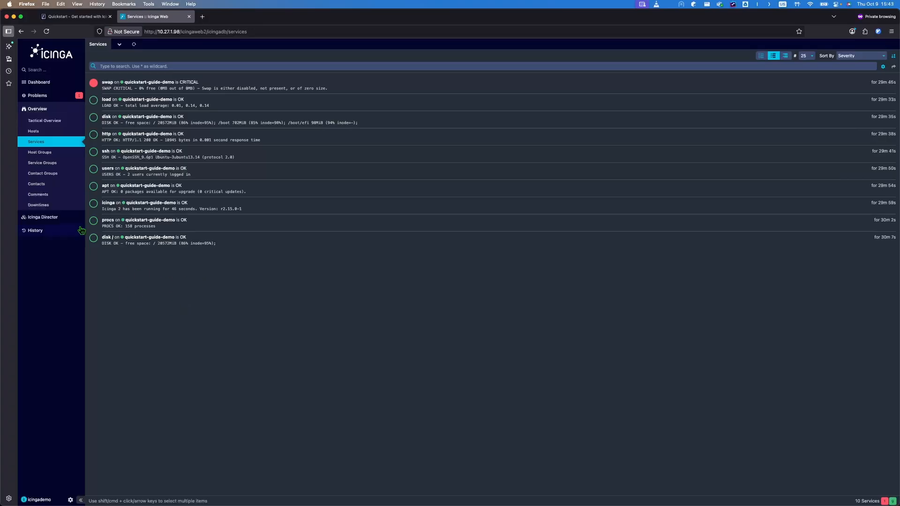
Step: Navigate from Icinga Director to the Services dashboard and open the empty Service Templates list
{"action": "left_click", "coordinate": [43, 214]}
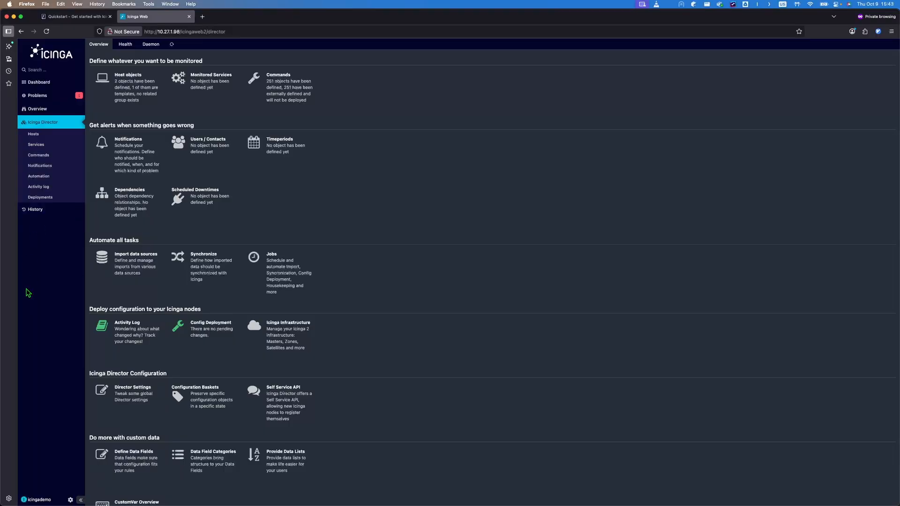
{"action": "left_click", "coordinate": [43, 147]}
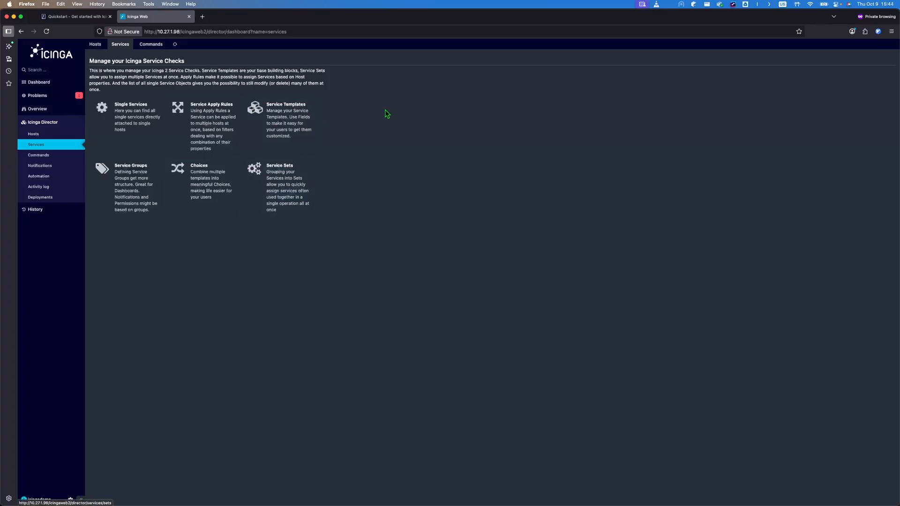
{"action": "left_click", "coordinate": [288, 120]}
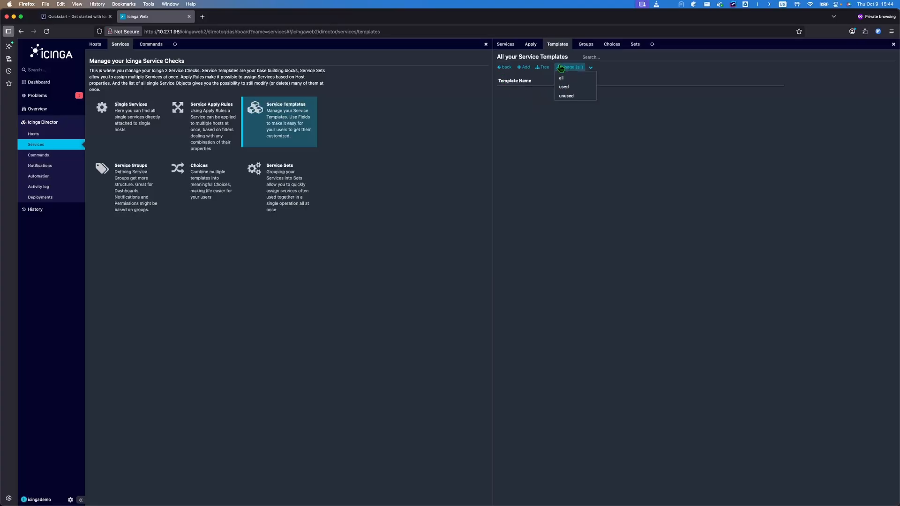
Step: Name the new service template standard-service, with check command ping4, check interval 300 and retry 60
{"action": "left_click", "coordinate": [524, 67]}
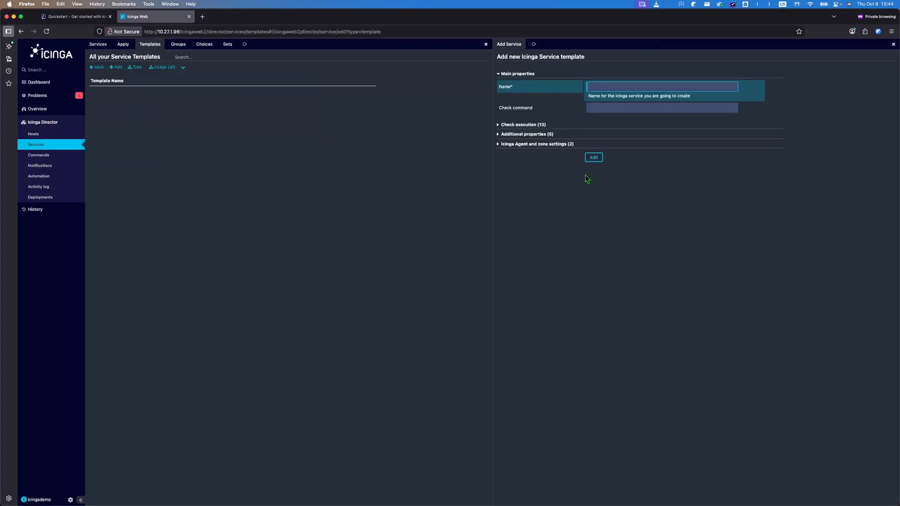
{"action": "type", "text": "standard-service"}
{"action": "left_click", "coordinate": [627, 107]}
{"action": "type", "text": "pi"}
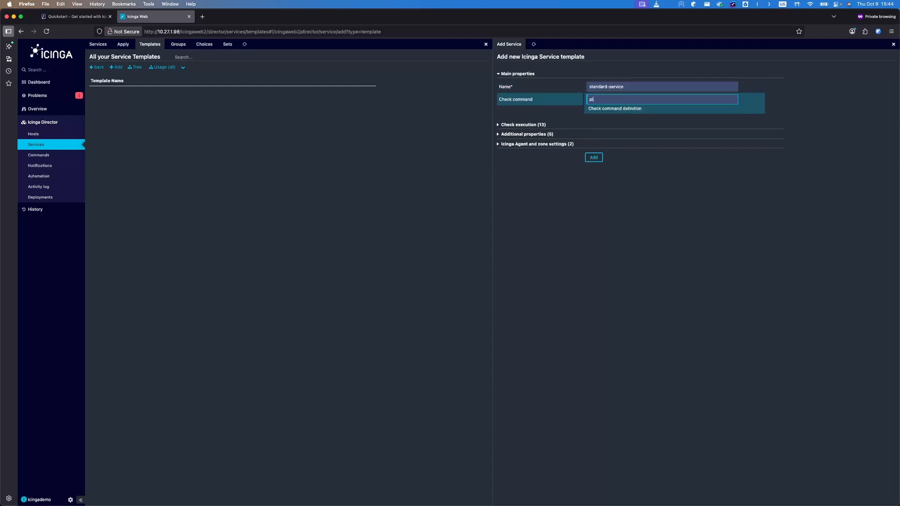
{"action": "type", "text": "n"}
{"action": "key", "text": "Down"}
{"action": "key", "text": "Down"}
{"action": "key", "text": "Down"}
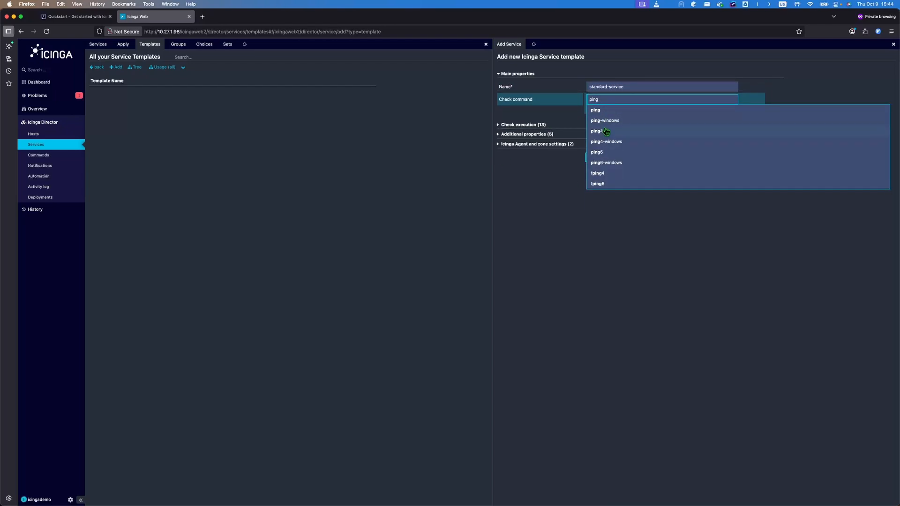
{"action": "key", "text": "Return"}
{"action": "left_click", "coordinate": [520, 124]}
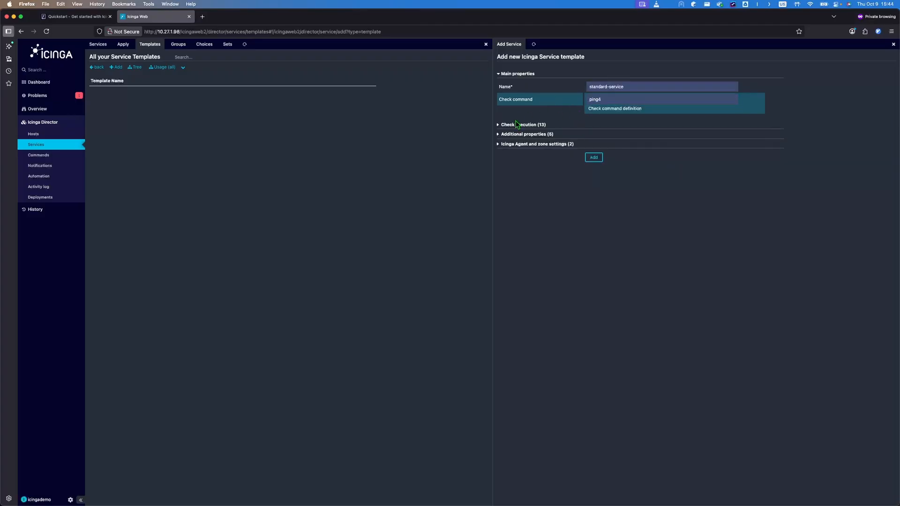
{"action": "left_click", "coordinate": [613, 138]}
{"action": "type", "text": "30"}
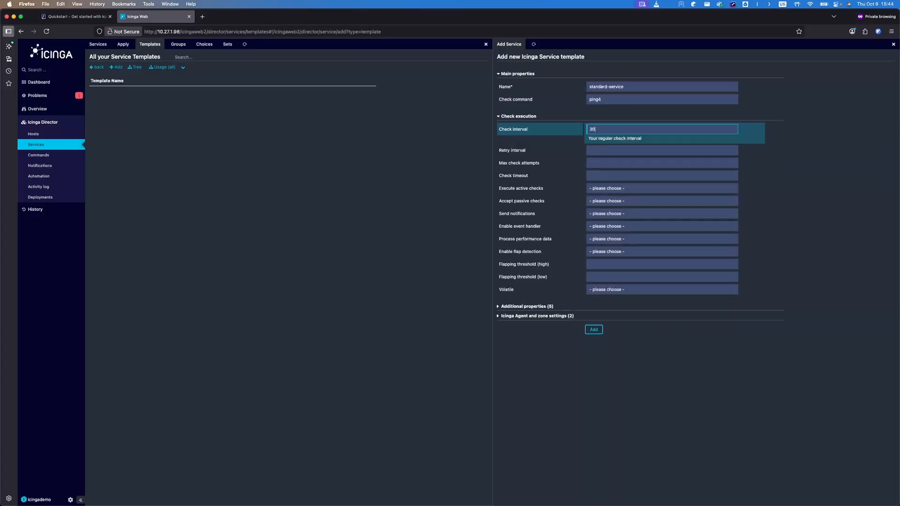
{"action": "type", "text": "0"}
{"action": "key", "text": "Tab"}
{"action": "key", "text": "Tab"}
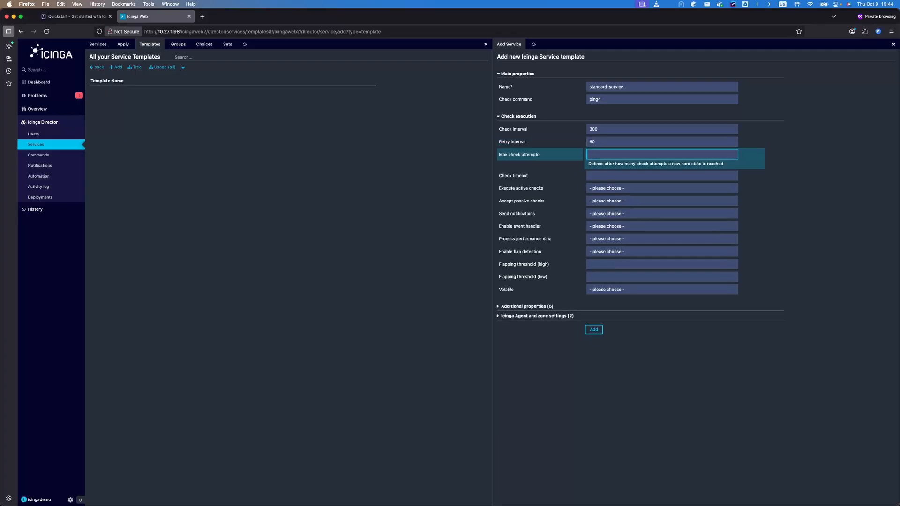
Step: Enable active checks and notifications, disable passive checks, and save the standard-service template
{"action": "left_click", "coordinate": [588, 191]}
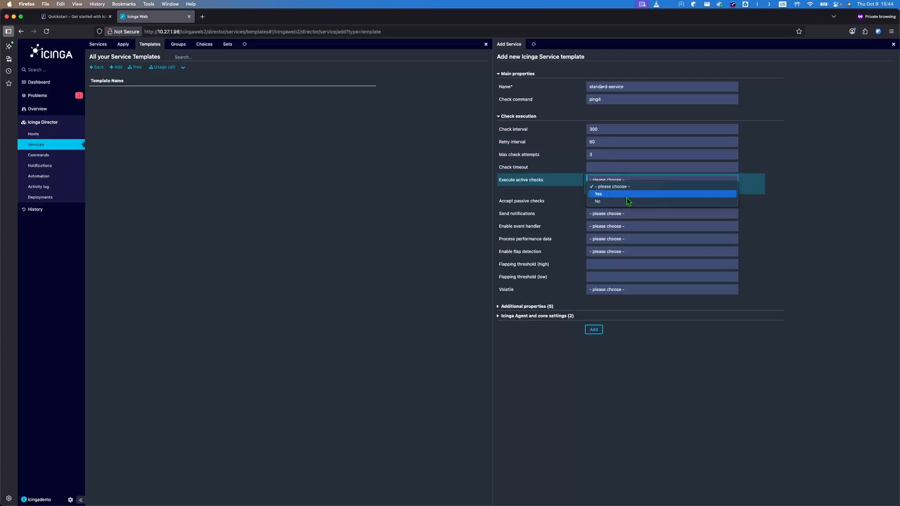
{"action": "left_click", "coordinate": [626, 196]}
{"action": "left_click", "coordinate": [622, 201]}
{"action": "left_click", "coordinate": [602, 214]}
{"action": "left_click", "coordinate": [626, 214]}
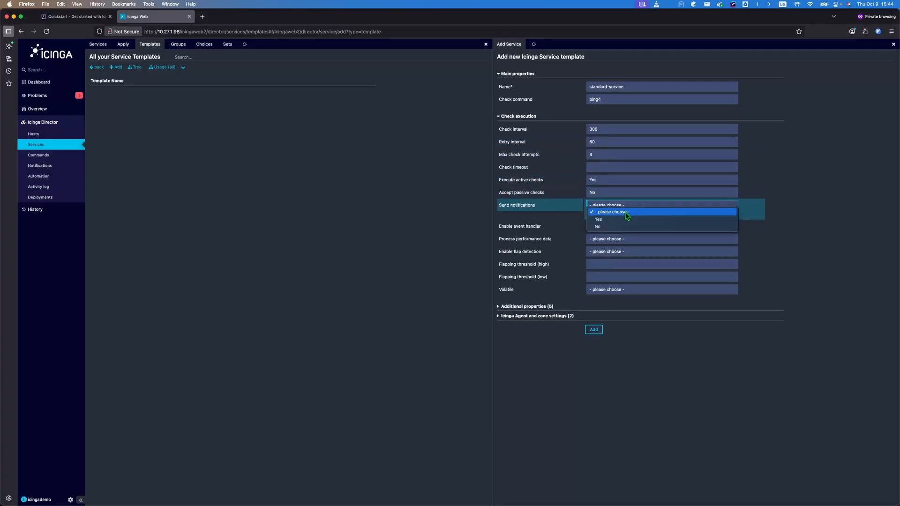
{"action": "left_click", "coordinate": [607, 219]}
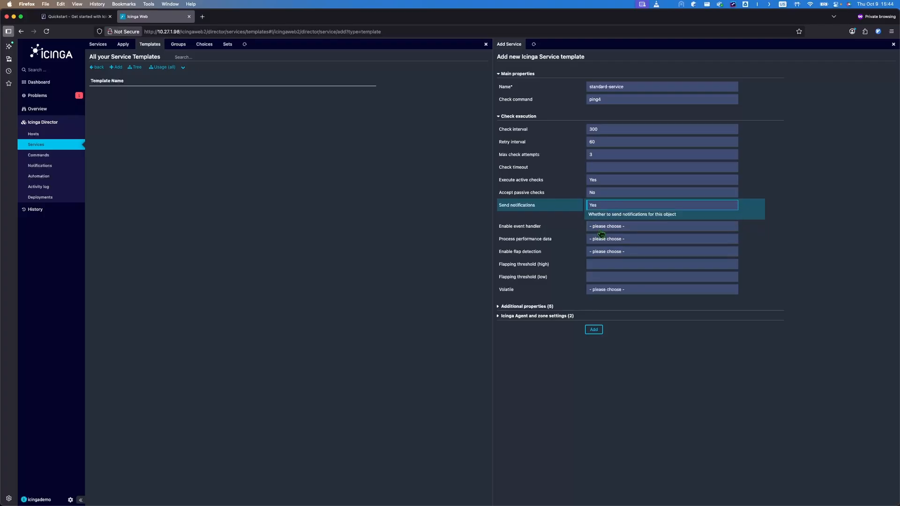
{"action": "left_click", "coordinate": [594, 330]}
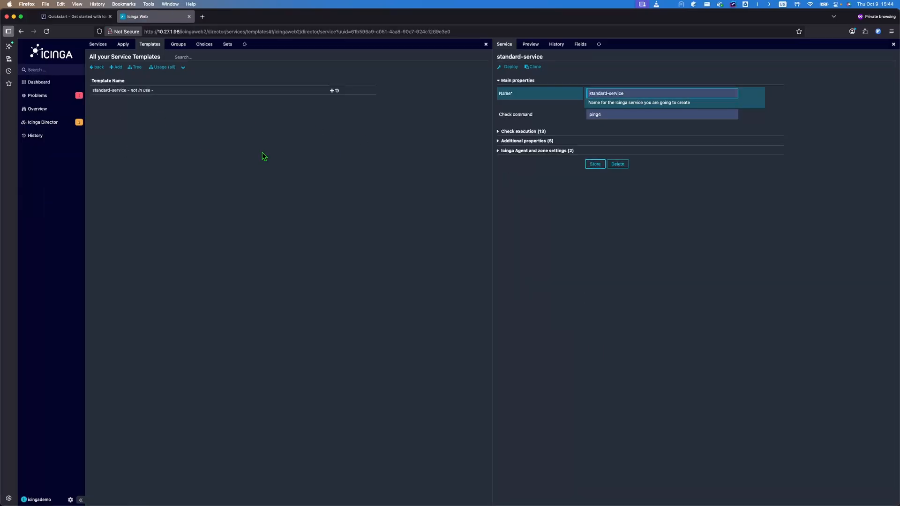
Step: Create service template mysql-template importing standard-service, with check command mysql
{"action": "left_click", "coordinate": [117, 67]}
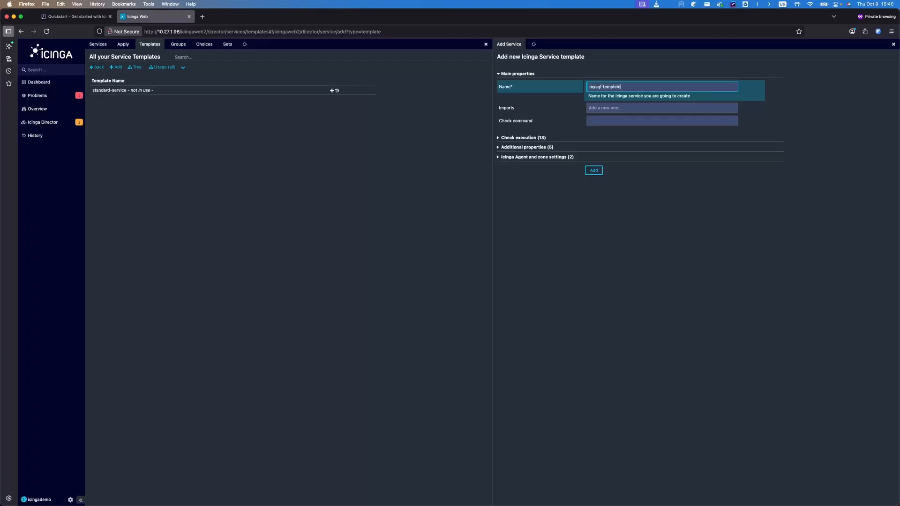
{"action": "left_click", "coordinate": [624, 108]}
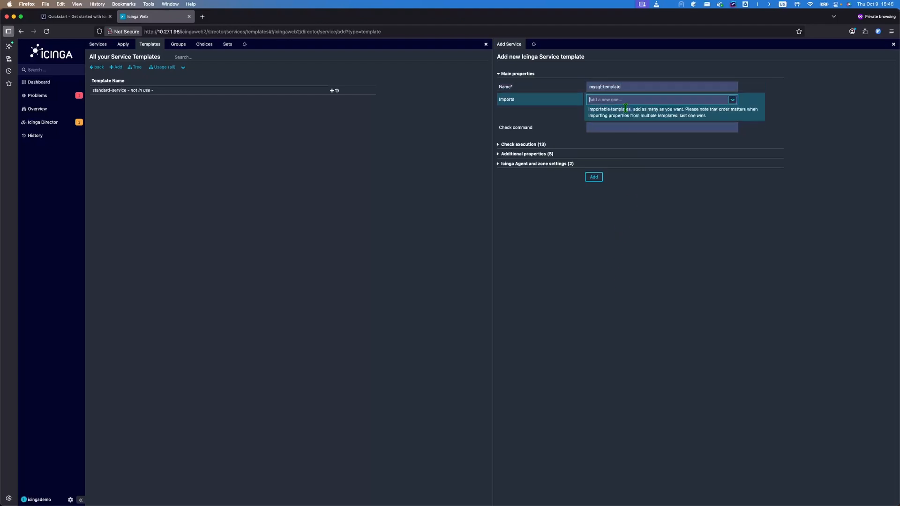
{"action": "left_click", "coordinate": [732, 100]}
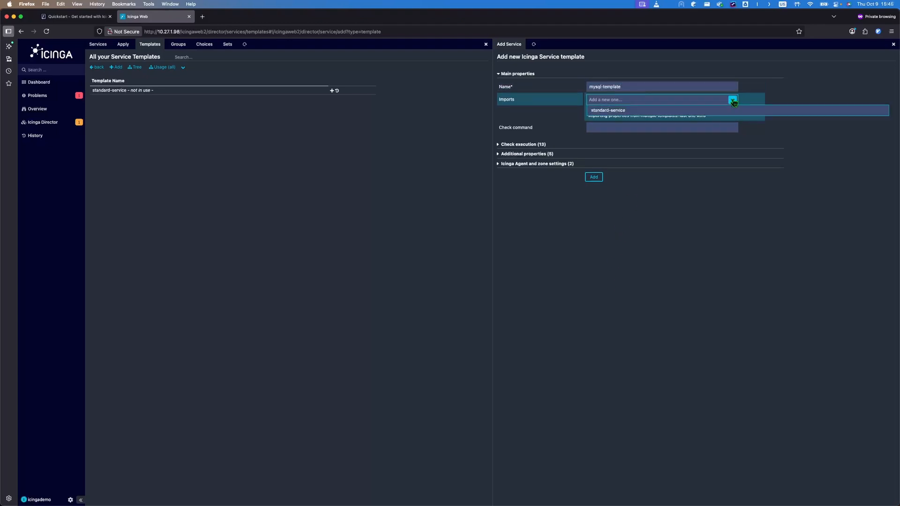
{"action": "left_click", "coordinate": [625, 111]}
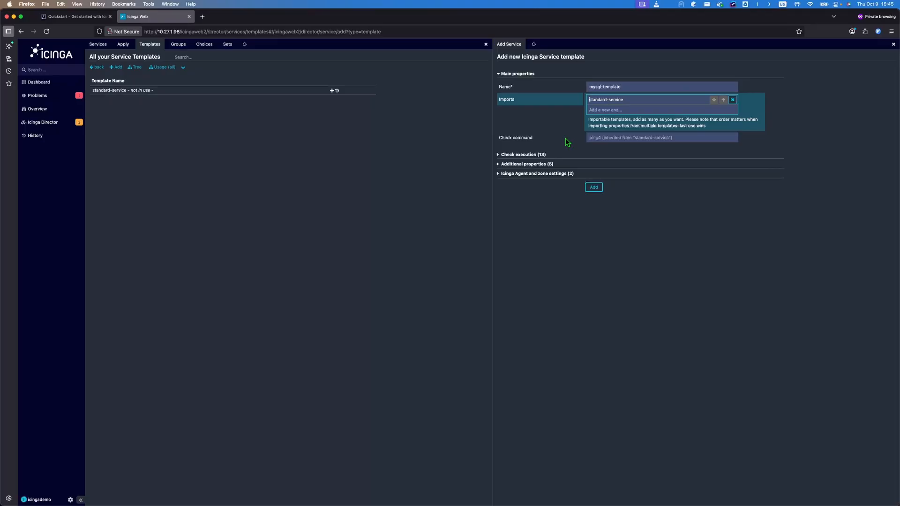
{"action": "left_click", "coordinate": [510, 155]}
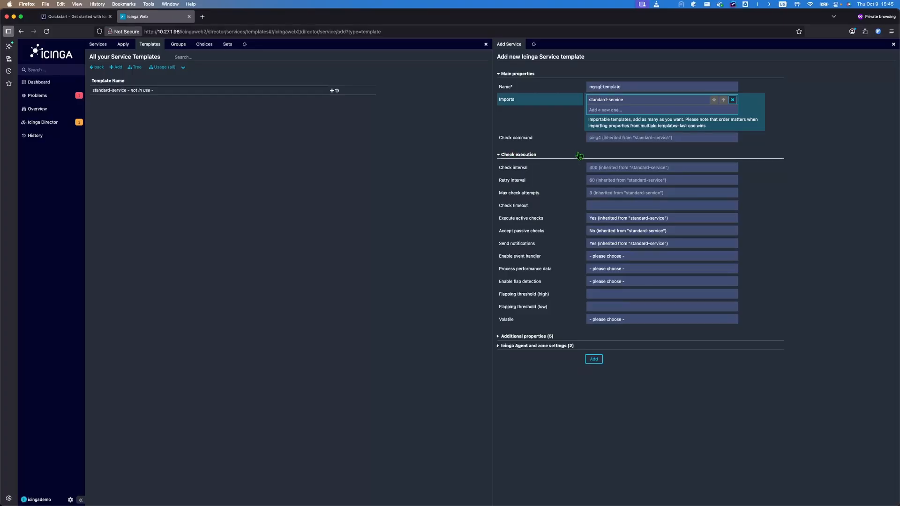
{"action": "key", "text": "Tab"}
{"action": "type", "text": "mysq"}
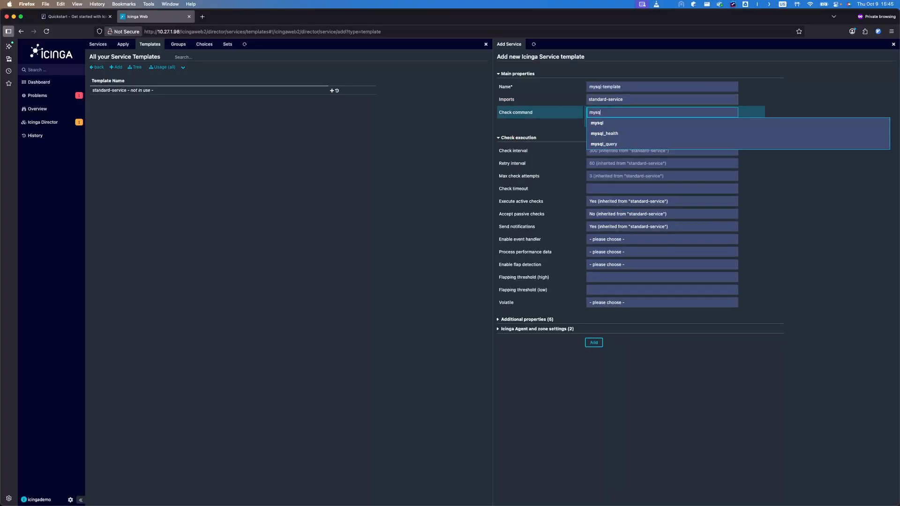
{"action": "left_click", "coordinate": [621, 123]}
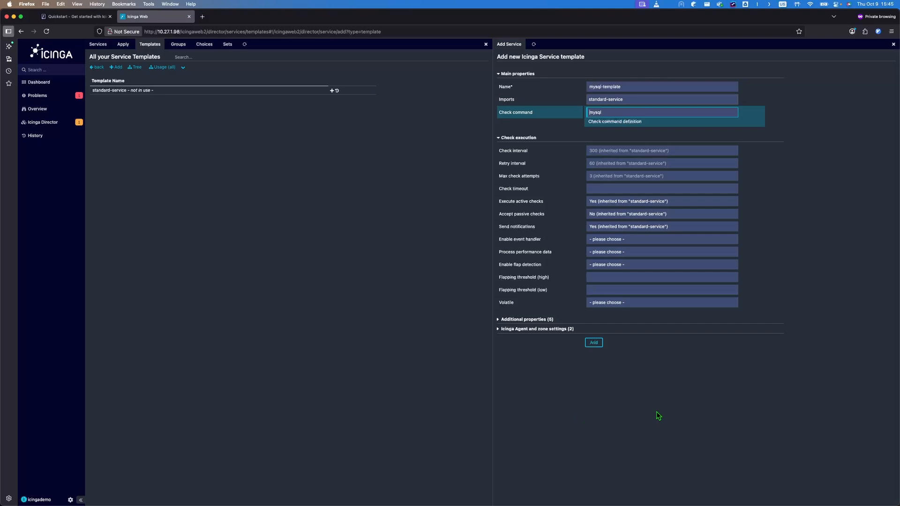
{"action": "left_click", "coordinate": [593, 343]}
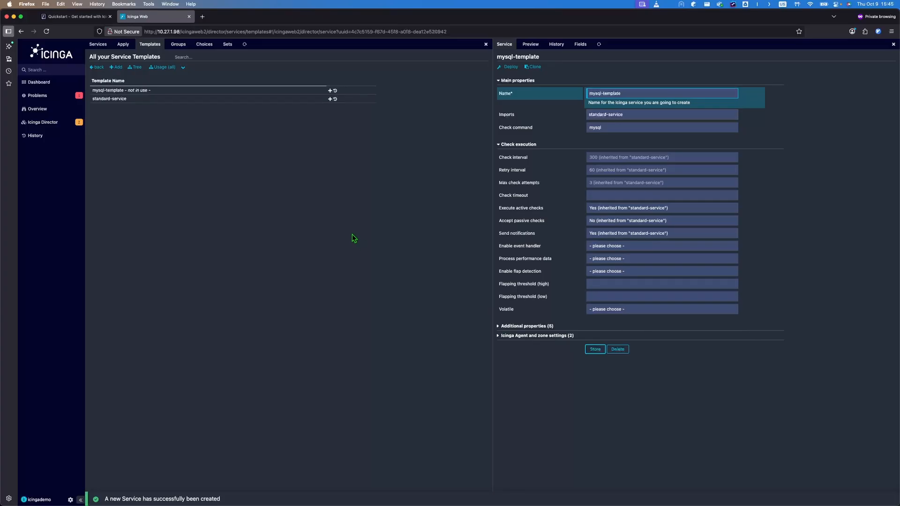
{"action": "key", "text": "ctrl+Left"}
Step: Quit vim with :q and run /usr/lib/nagios/plugins/check_mysql without arguments
{"action": "left_click", "coordinate": [344, 248]}
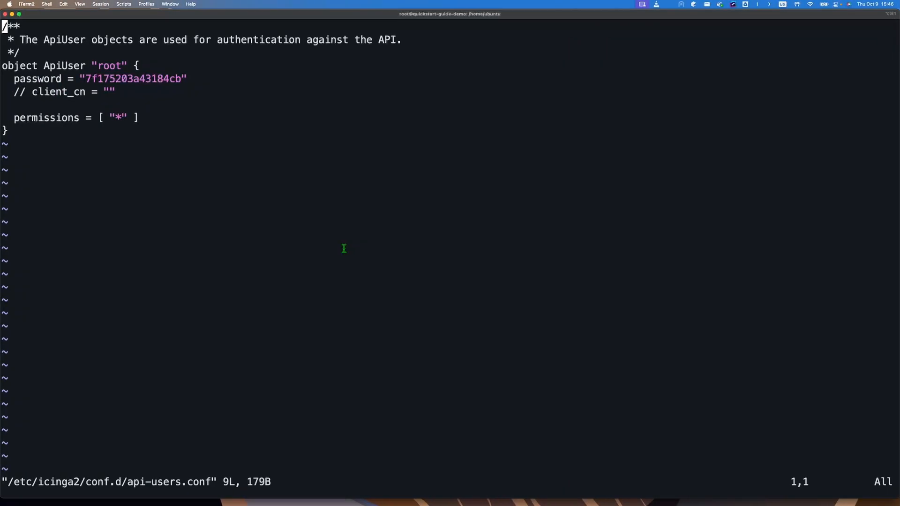
{"action": "type", "text": ":q"}
{"action": "key", "text": "Return"}
{"action": "key", "text": "ctrl+l"}
{"action": "type", "text": "/"}
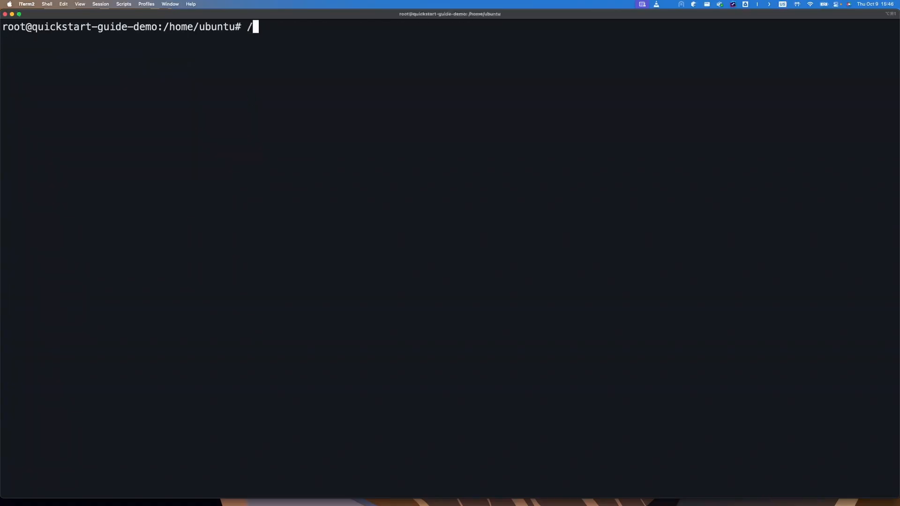
{"action": "type", "text": "usr/lib/nag"}
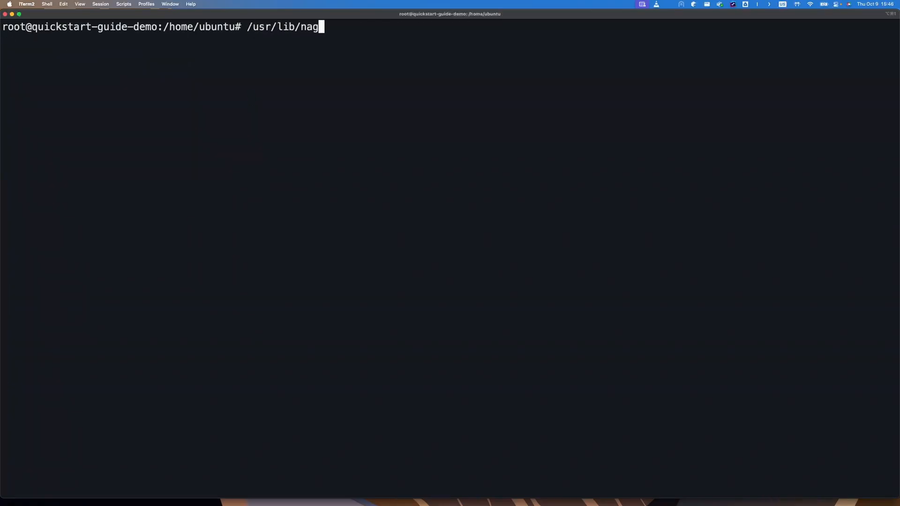
{"action": "type", "text": "ios/plugins/check_mysql"}
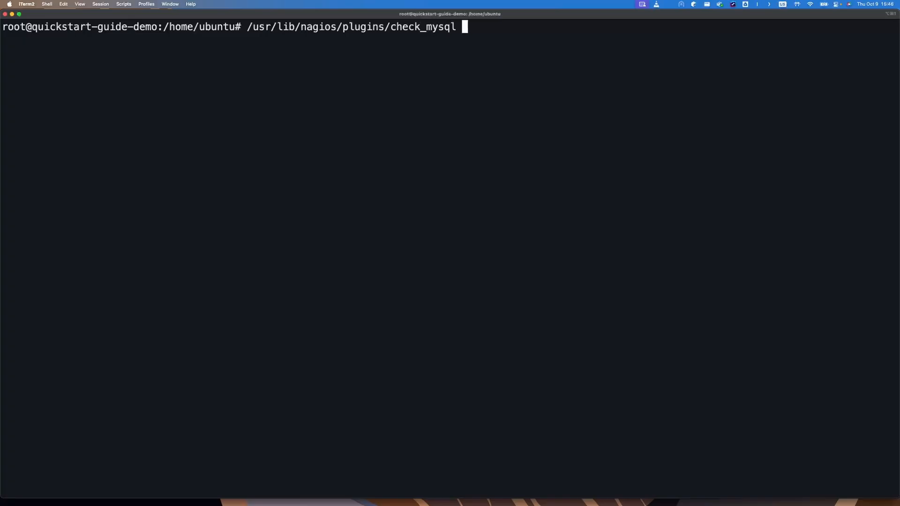
{"action": "key", "text": "Return"}
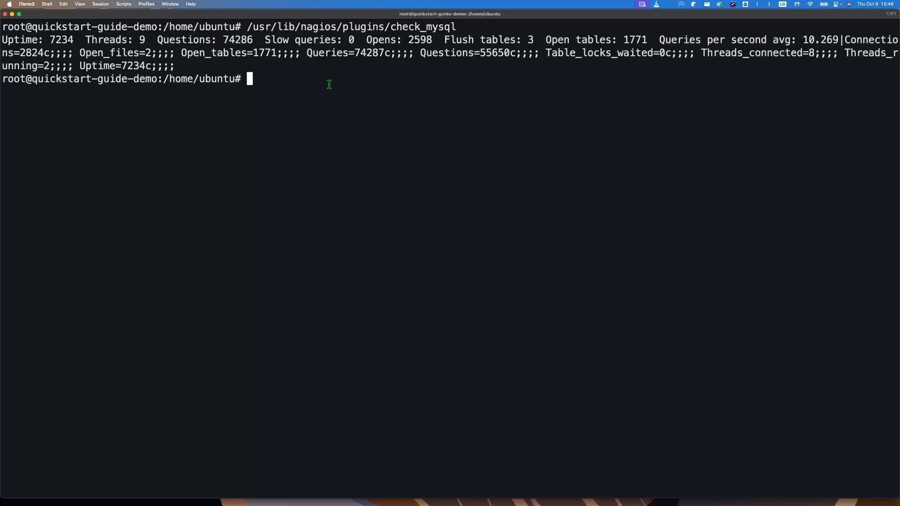
Step: Rerun check_mysql with -H localhost, which succeeds, then with -H 127.0.0.1, which is denied
{"action": "key", "text": "Up"}
{"action": "type", "text": "-H "}
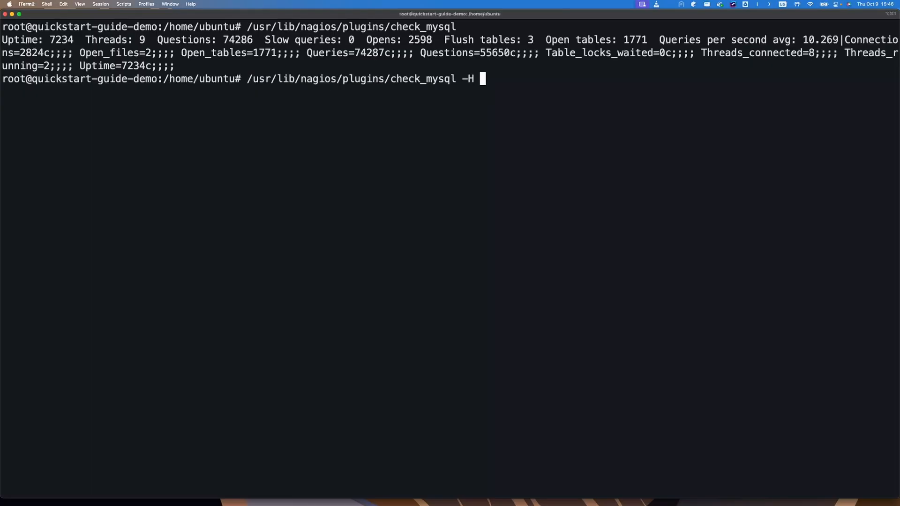
{"action": "type", "text": "localhost"}
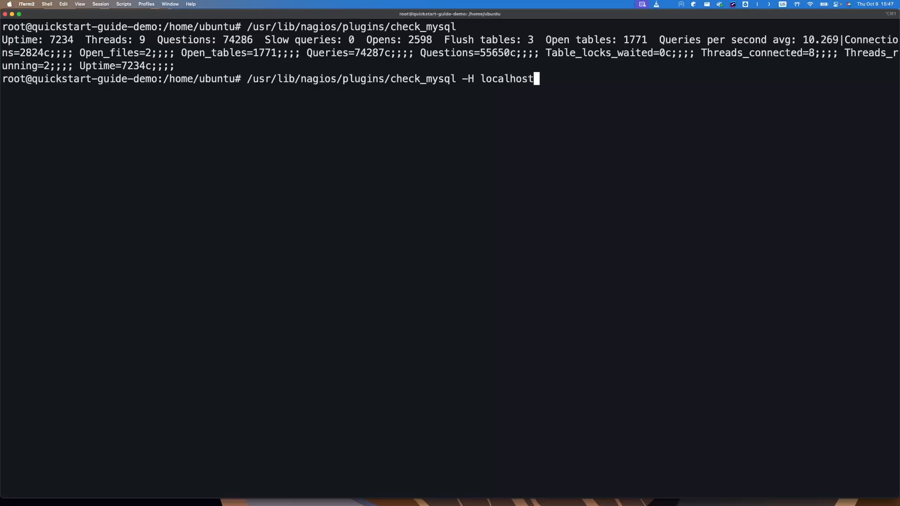
{"action": "key", "text": "Return"}
{"action": "key", "text": "Up"}
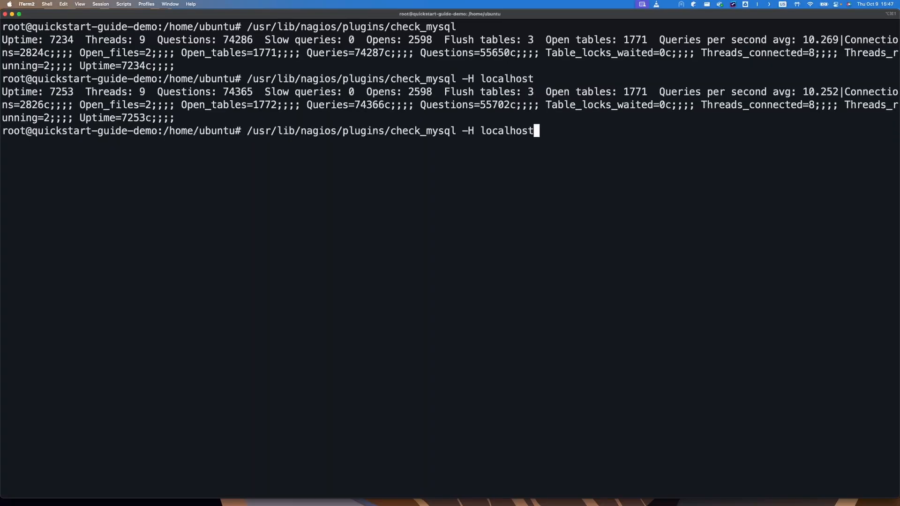
{"action": "key", "text": "BackSpace"}
{"action": "key", "text": "BackSpace"}
{"action": "key", "text": "BackSpace"}
{"action": "key", "text": "BackSpace"}
{"action": "key", "text": "BackSpace"}
{"action": "key", "text": "BackSpace"}
{"action": "key", "text": "BackSpace"}
{"action": "key", "text": "BackSpace"}
{"action": "key", "text": "BackSpace"}
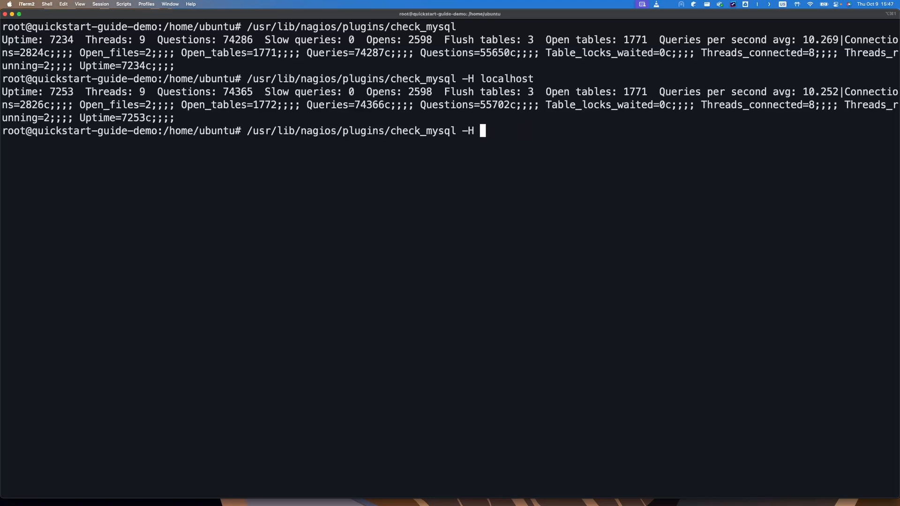
{"action": "type", "text": "127.0.0.1"}
{"action": "key", "text": "Return"}
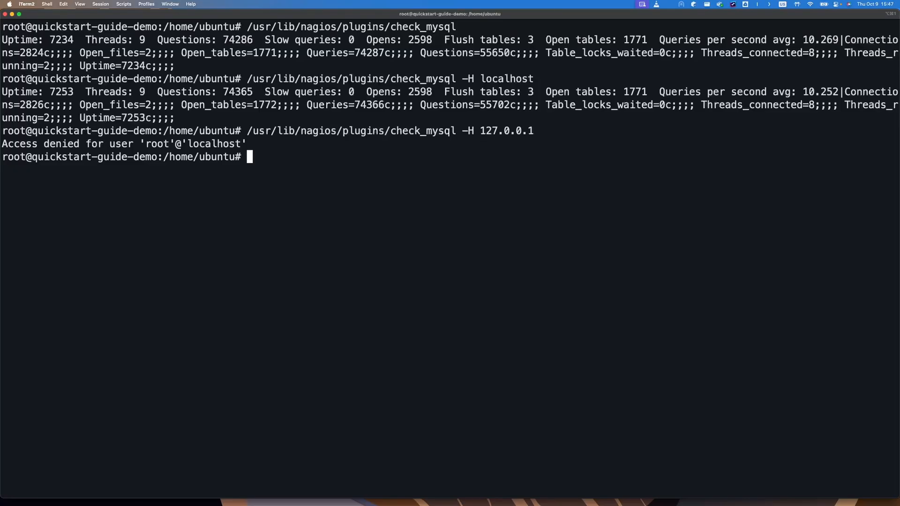
Step: In the mysql client, create a monitoring user with PROCESS, REPLICATION CLIENT and SELECT rights and flush privileges
{"action": "type", "text": "mysql"}
{"action": "key", "text": "Return"}
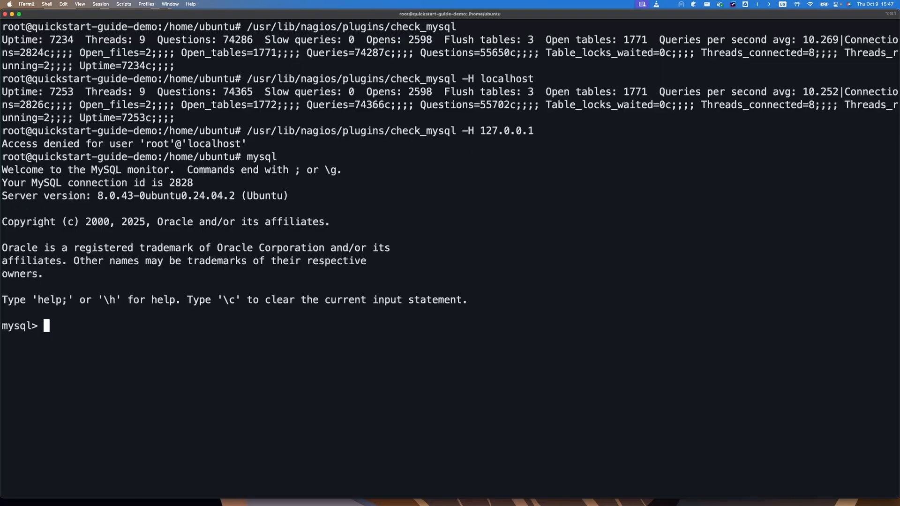
{"action": "key", "text": "super+v"}
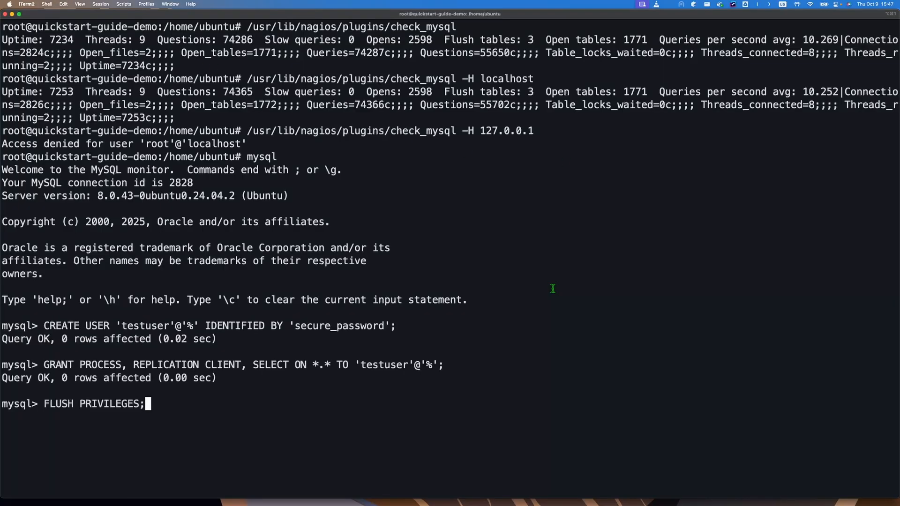
{"action": "key", "text": "Return"}
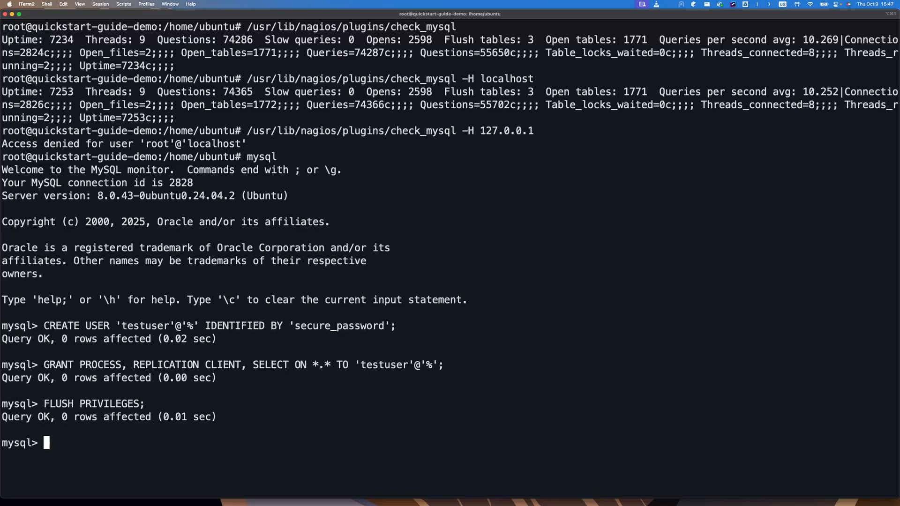
{"action": "key", "text": "ctrl+d"}
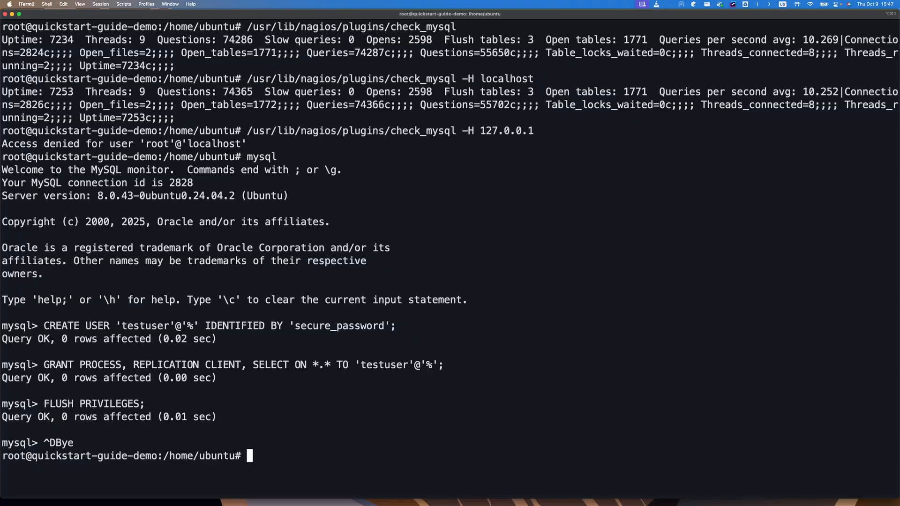
Step: Rerun check_mysql -H 127.0.0.1 with the new user's name and password and confirm it succeeds
{"action": "key", "text": "Up"}
{"action": "key", "text": "Up"}
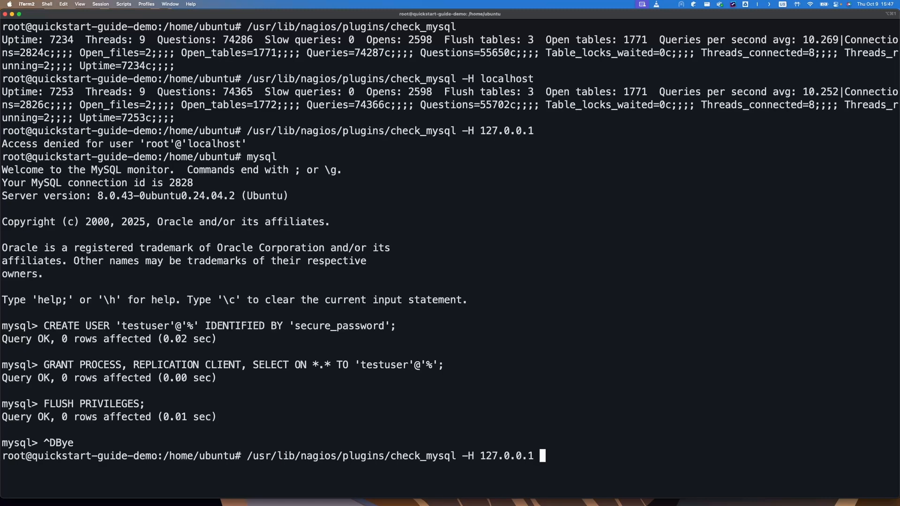
{"action": "type", "text": "-u testuser "}
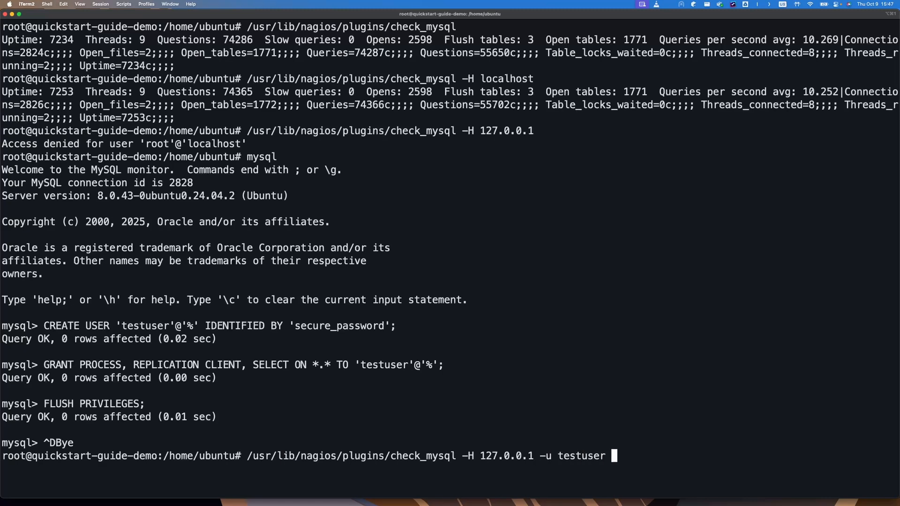
{"action": "type", "text": "-p"}
{"action": "left_click_drag", "start_coordinate": [294, 326], "coordinate": [385, 326]}
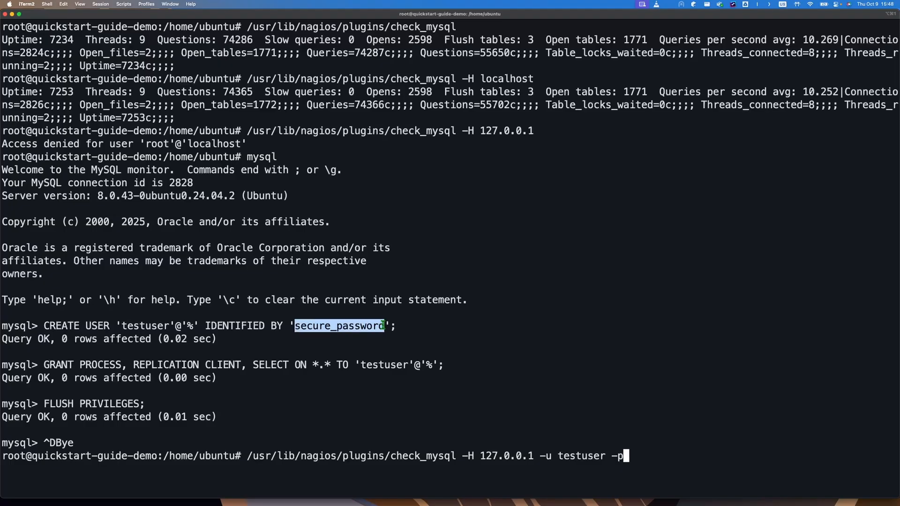
{"action": "key", "text": "super+v"}
{"action": "key", "text": "Return"}
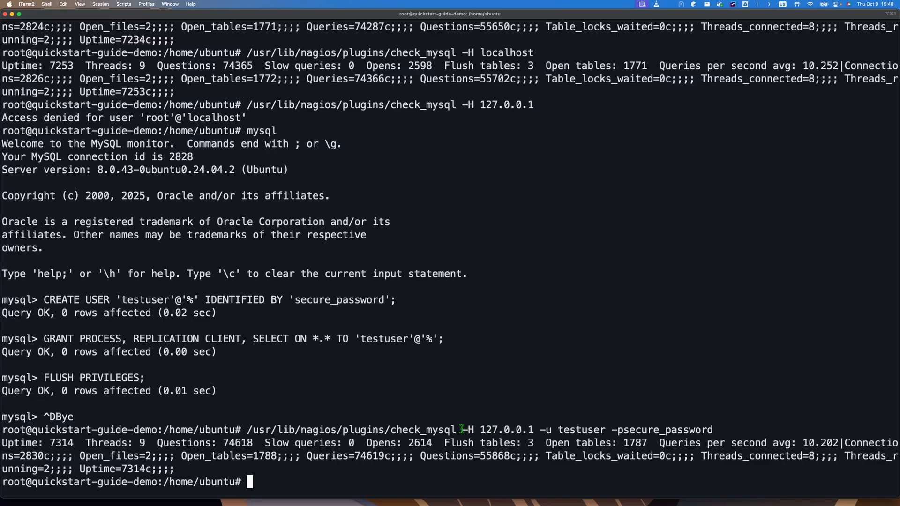
{"action": "key", "text": "ctrl+Right"}
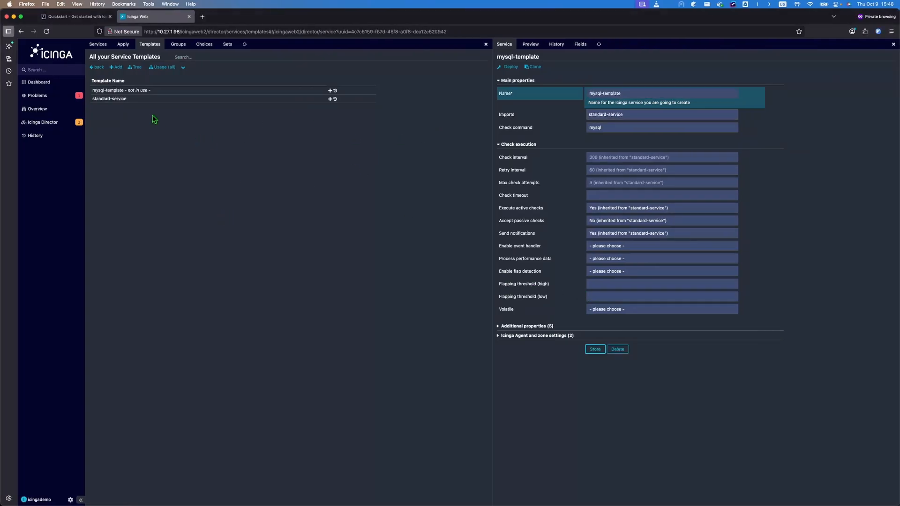
Step: Open mysql-template's Fields tab and add $mysql_hostname$ as a mandatory field
{"action": "left_click", "coordinate": [114, 92]}
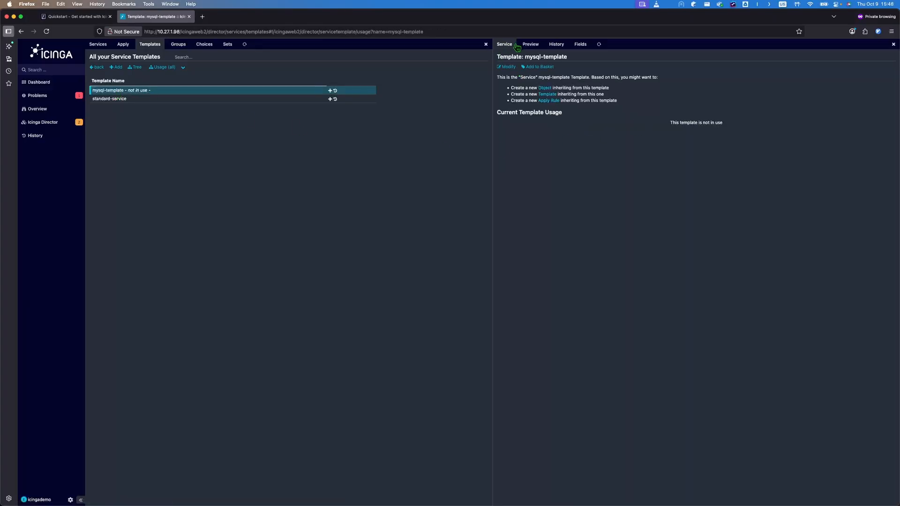
{"action": "left_click", "coordinate": [581, 45]}
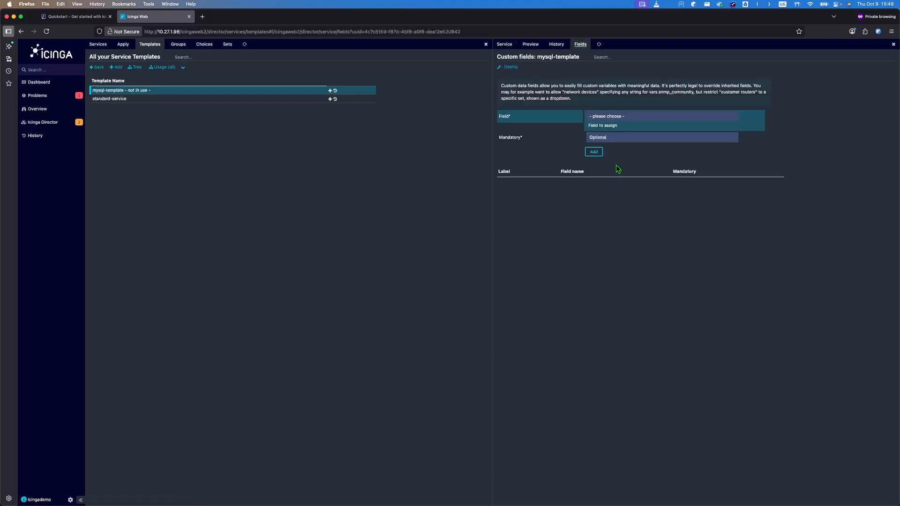
{"action": "left_click", "coordinate": [631, 122]}
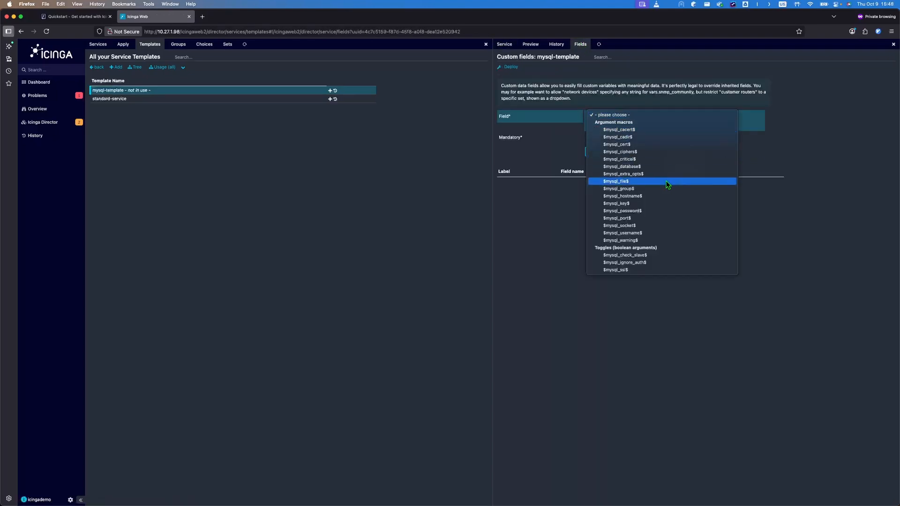
{"action": "left_click", "coordinate": [639, 196]}
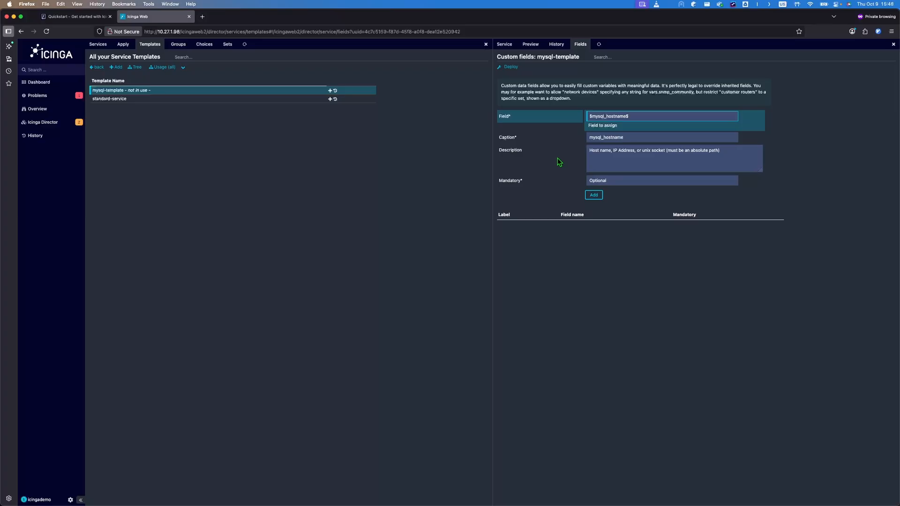
{"action": "left_click", "coordinate": [646, 183]}
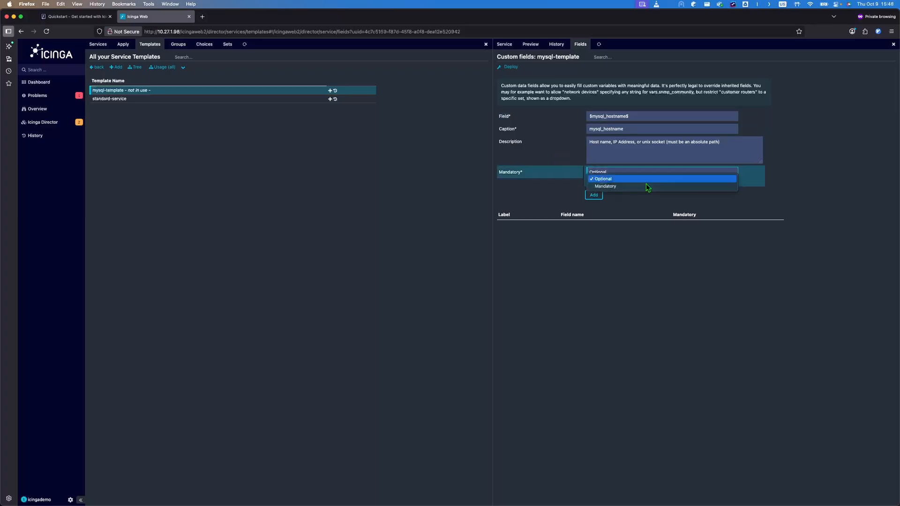
{"action": "left_click", "coordinate": [609, 186]}
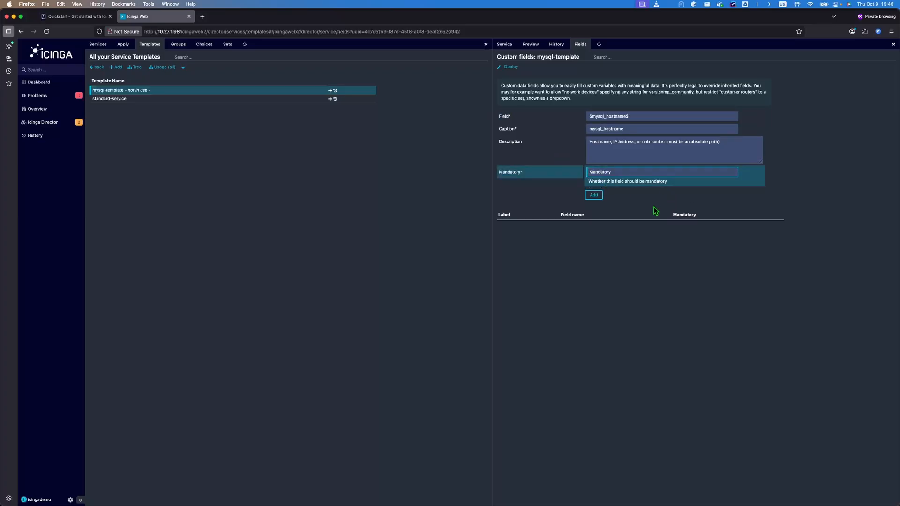
{"action": "left_click", "coordinate": [594, 196]}
Step: Add $mysql_username$ as a mandatory field and $mysql_password$ as an optional field
{"action": "left_click", "coordinate": [656, 116]}
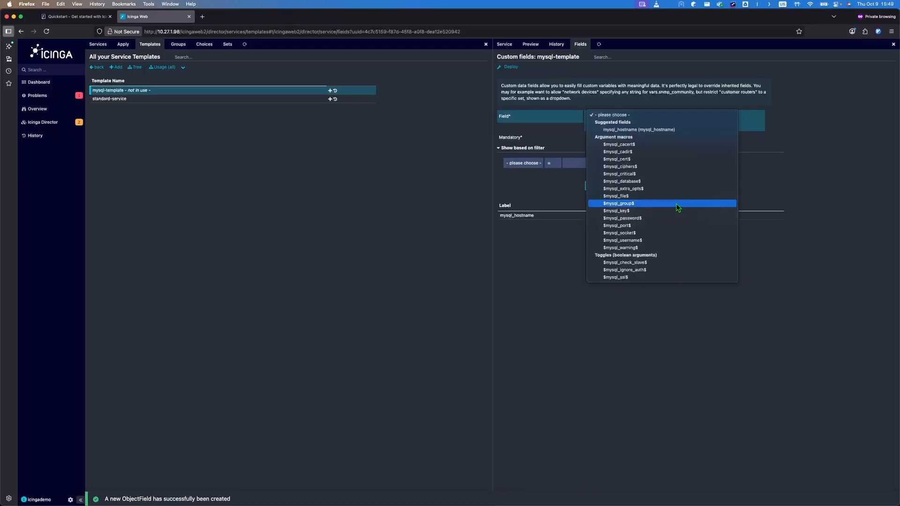
{"action": "left_click", "coordinate": [637, 240]}
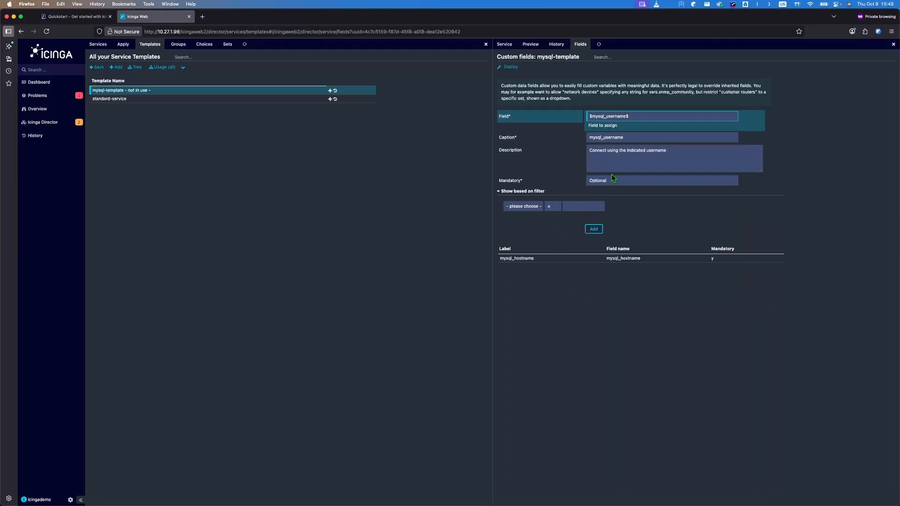
{"action": "left_click", "coordinate": [612, 178]}
{"action": "left_click", "coordinate": [608, 187]}
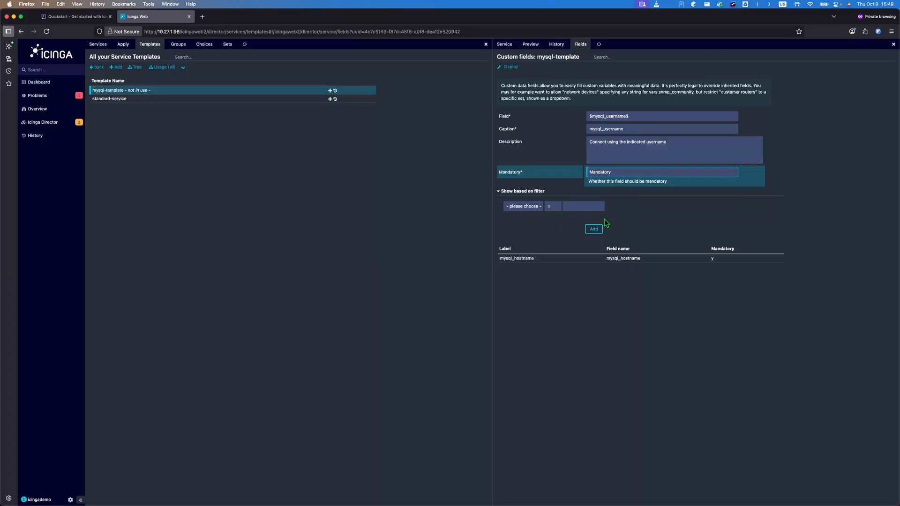
{"action": "left_click", "coordinate": [594, 229]}
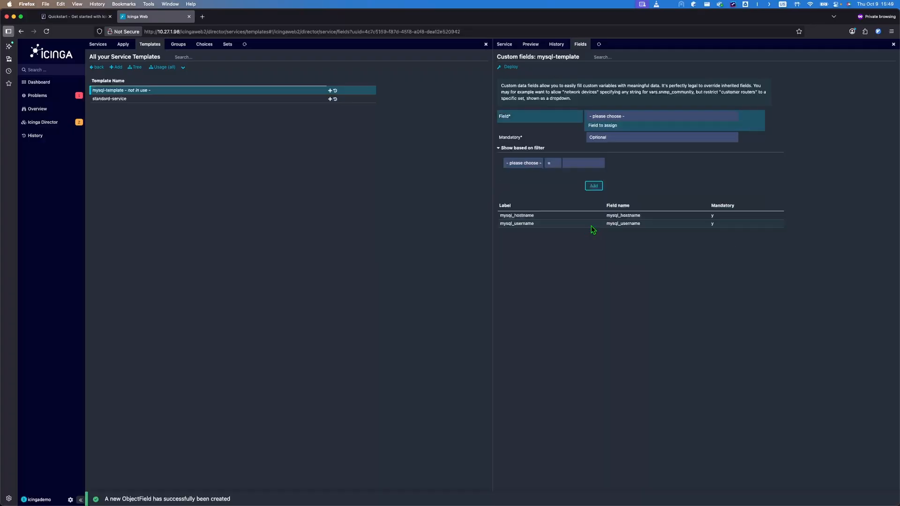
{"action": "left_click", "coordinate": [613, 116]}
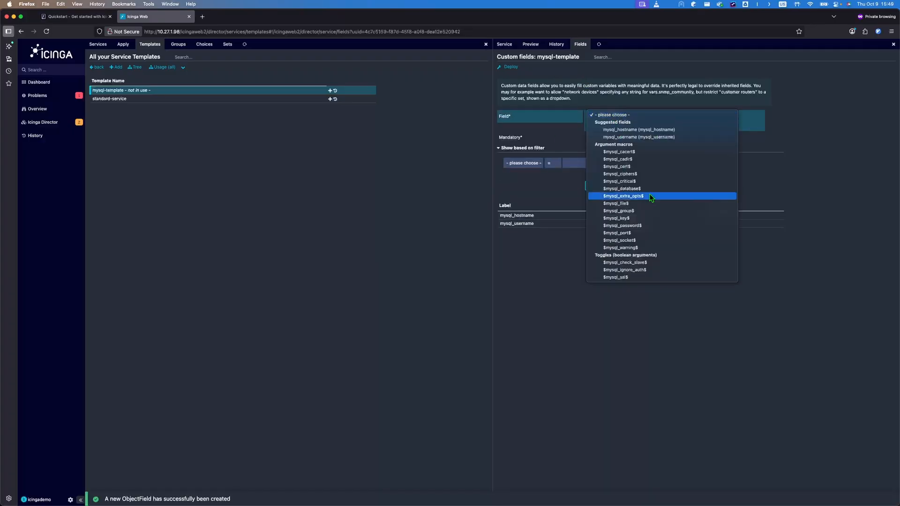
{"action": "left_click", "coordinate": [647, 227]}
{"action": "left_click", "coordinate": [593, 227]}
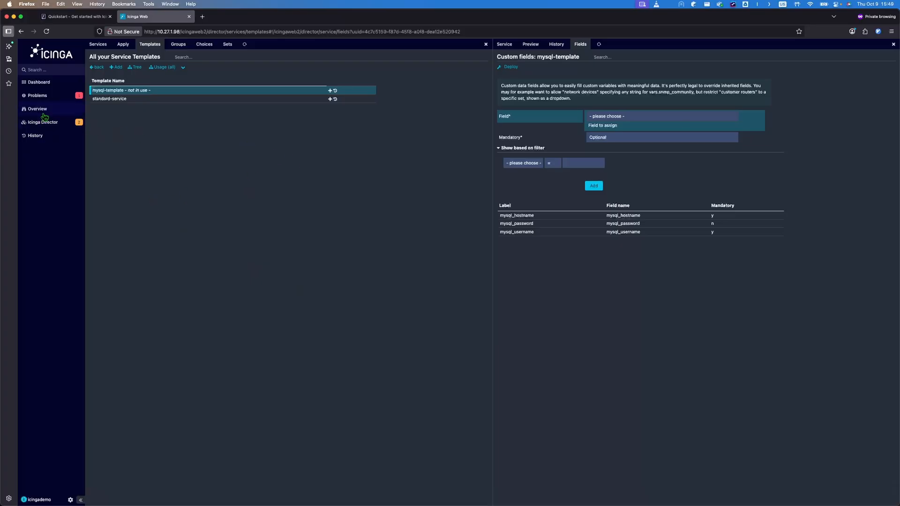
{"action": "mouse_move", "coordinate": [42, 121]}
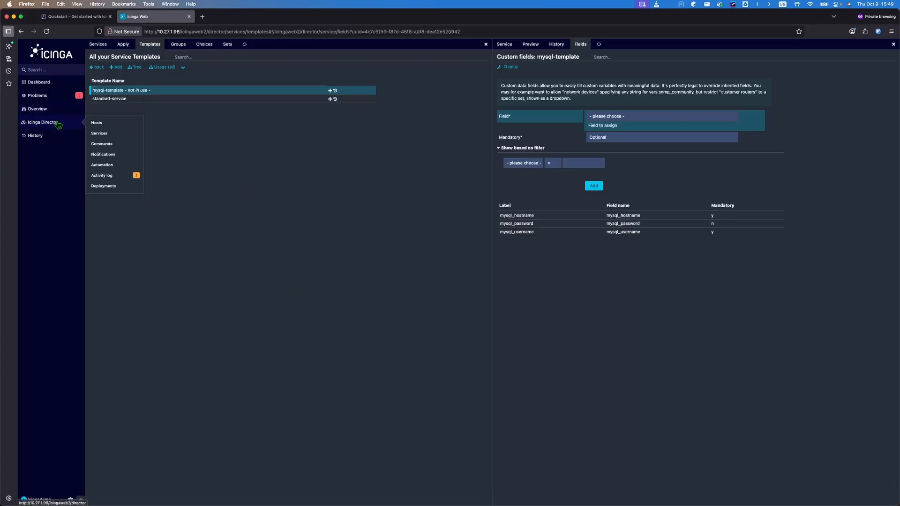
Step: Start a new Director service importing mysql-template and assigned to host director-master
{"action": "left_click", "coordinate": [112, 134]}
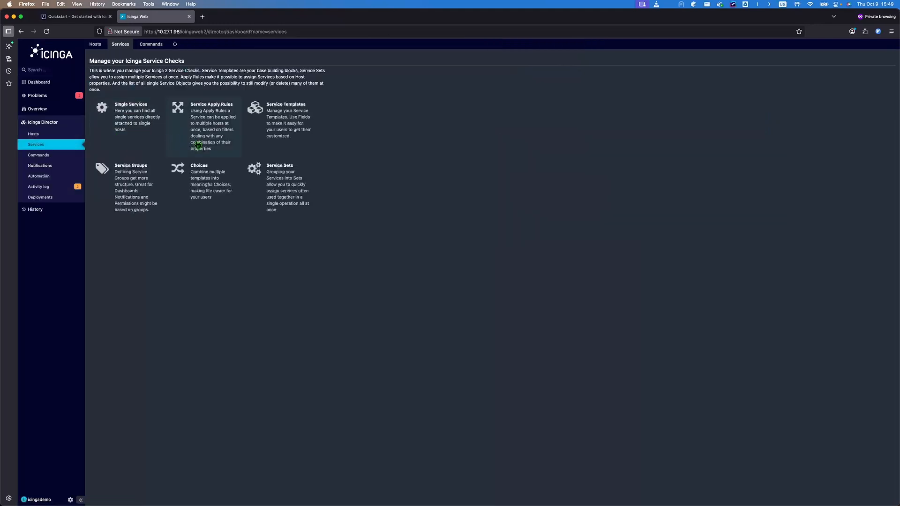
{"action": "left_click", "coordinate": [125, 119]}
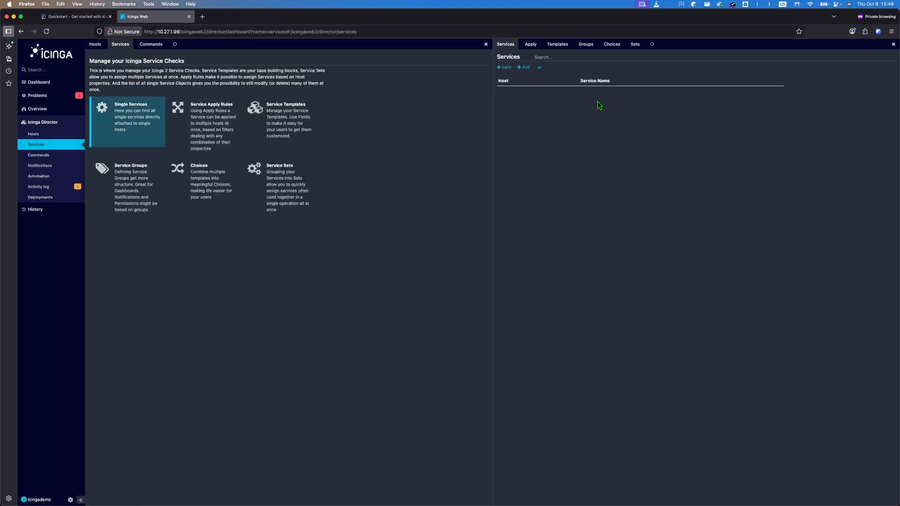
{"action": "left_click", "coordinate": [525, 68]}
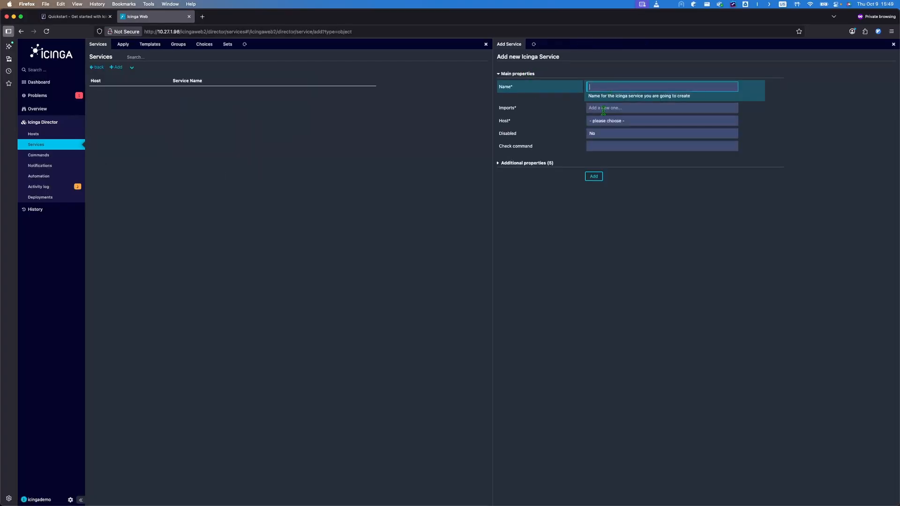
{"action": "key", "text": "Tab"}
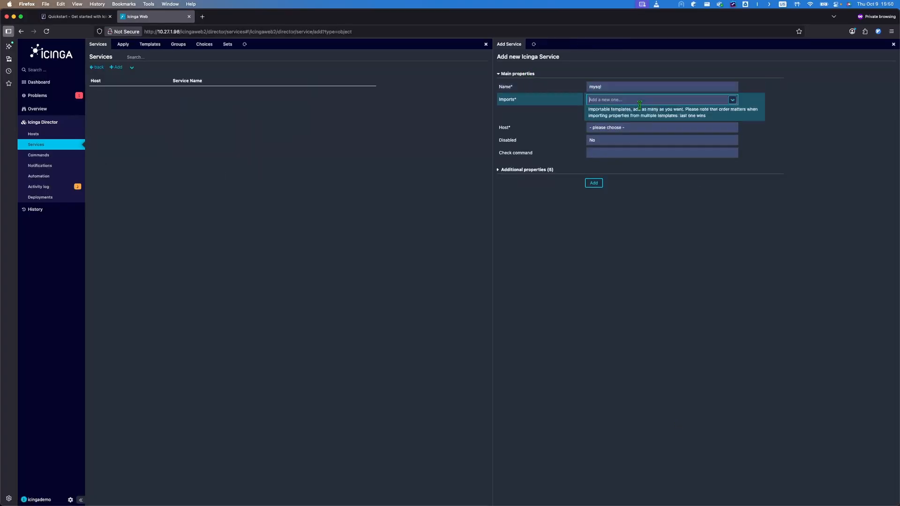
{"action": "left_click", "coordinate": [732, 101]}
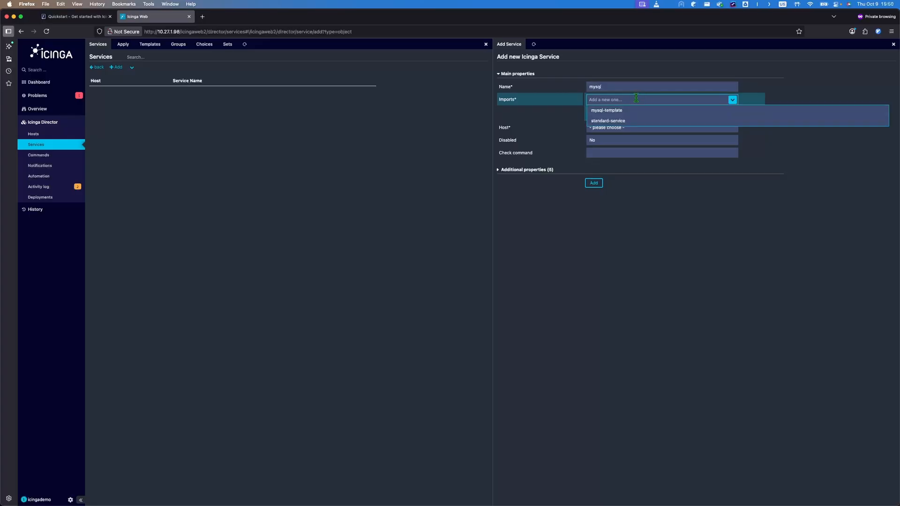
{"action": "left_click", "coordinate": [612, 115]}
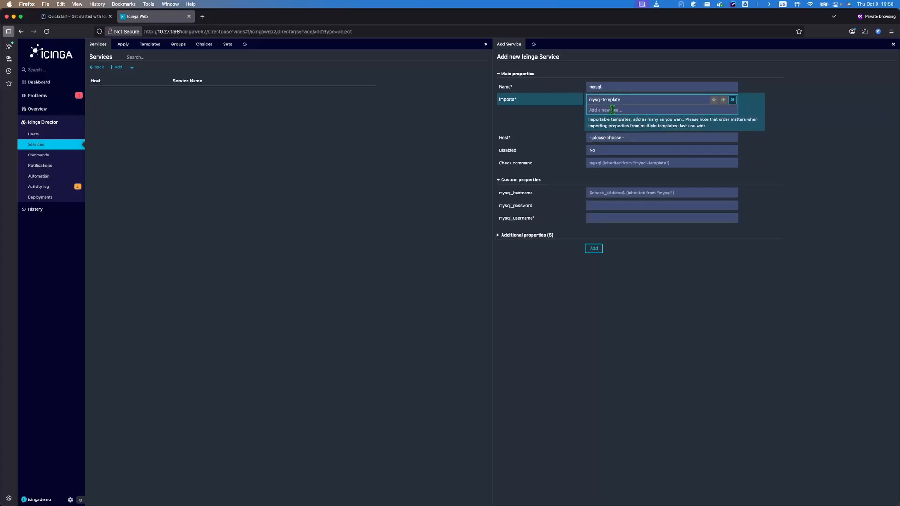
{"action": "left_click", "coordinate": [631, 138]}
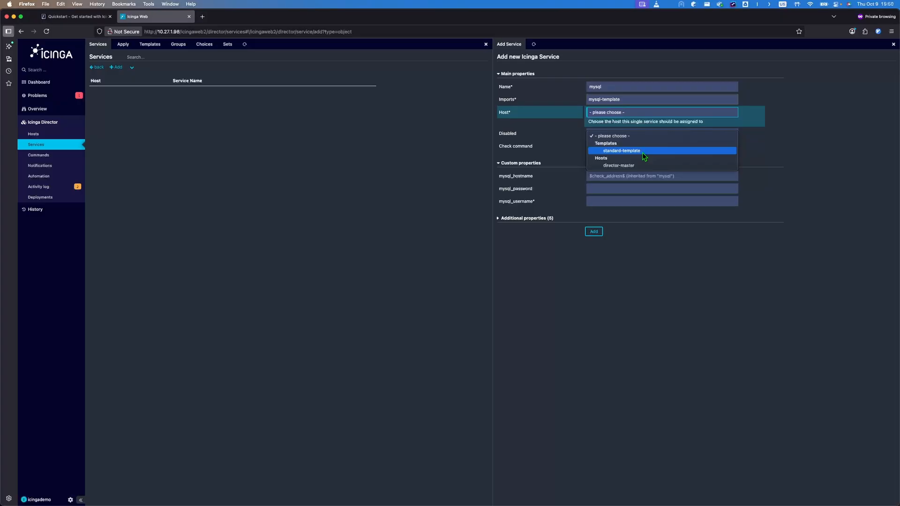
{"action": "left_click", "coordinate": [597, 163]}
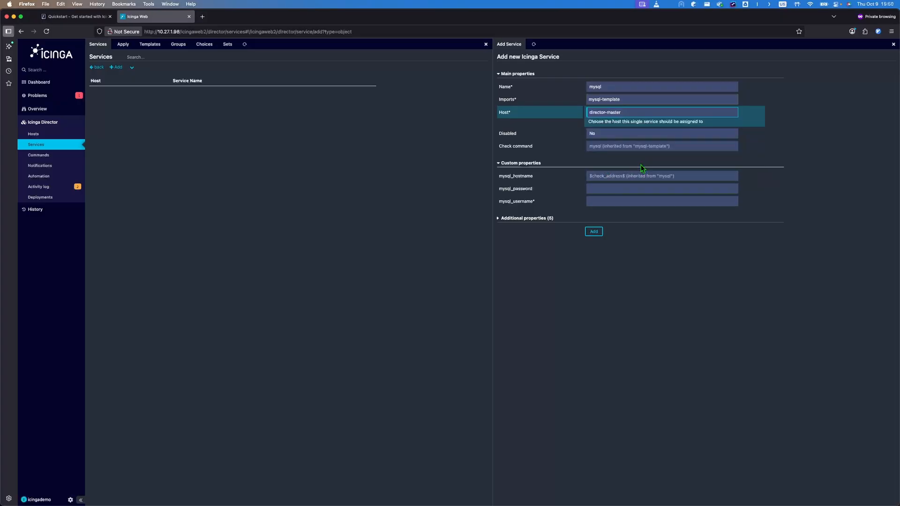
{"action": "left_click", "coordinate": [627, 177]}
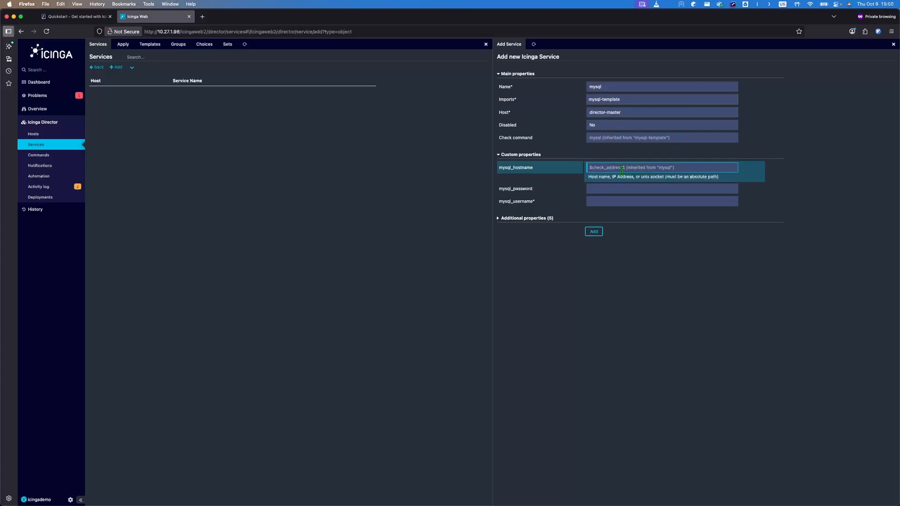
{"action": "type", "text": "localhost"}
{"action": "left_click", "coordinate": [608, 190]}
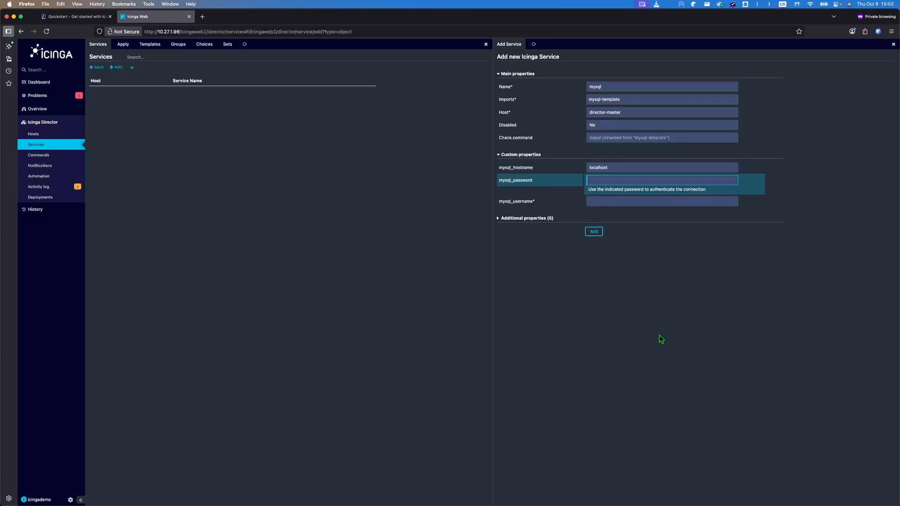
{"action": "key", "text": "super+v"}
{"action": "left_click", "coordinate": [651, 201]}
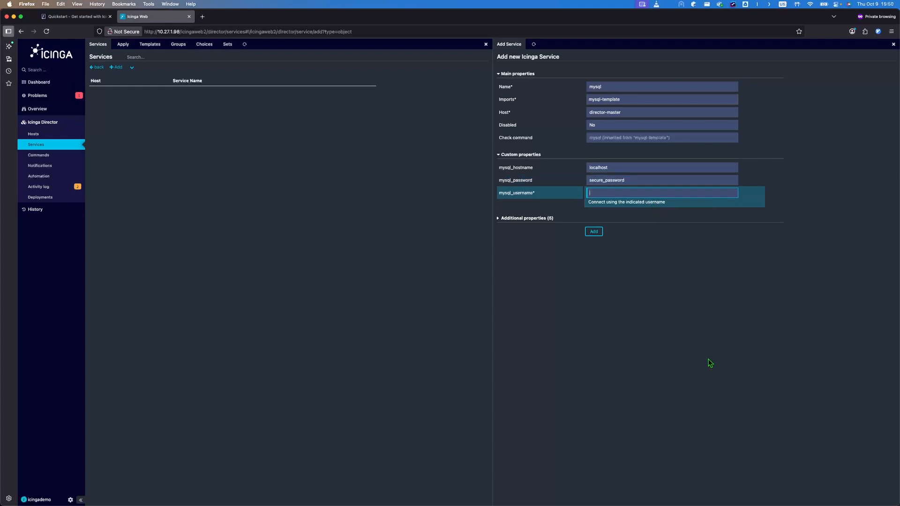
{"action": "type", "text": "testuser"}
{"action": "left_click", "coordinate": [594, 232]}
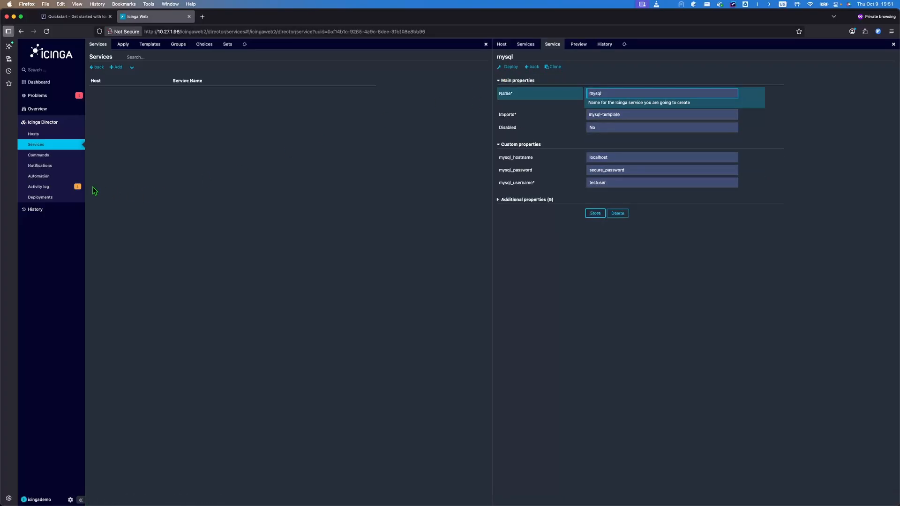
{"action": "left_click", "coordinate": [510, 68]}
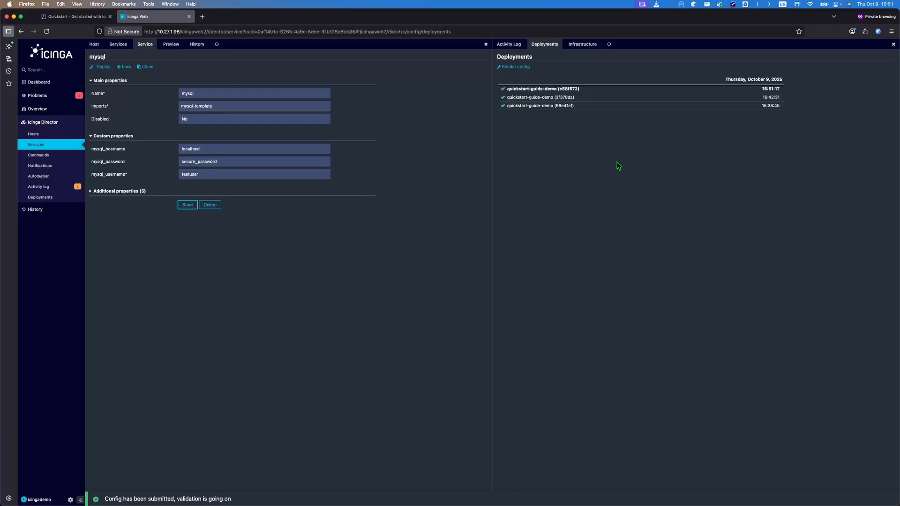
{"action": "left_click", "coordinate": [39, 109]}
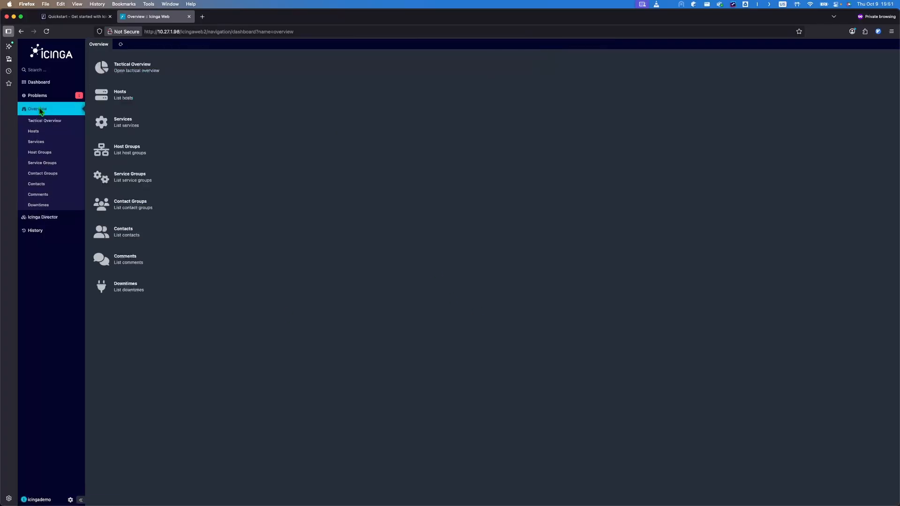
Step: Run an immediate check on the mysql service, then view the hosts list with both hosts UP
{"action": "left_click", "coordinate": [146, 130]}
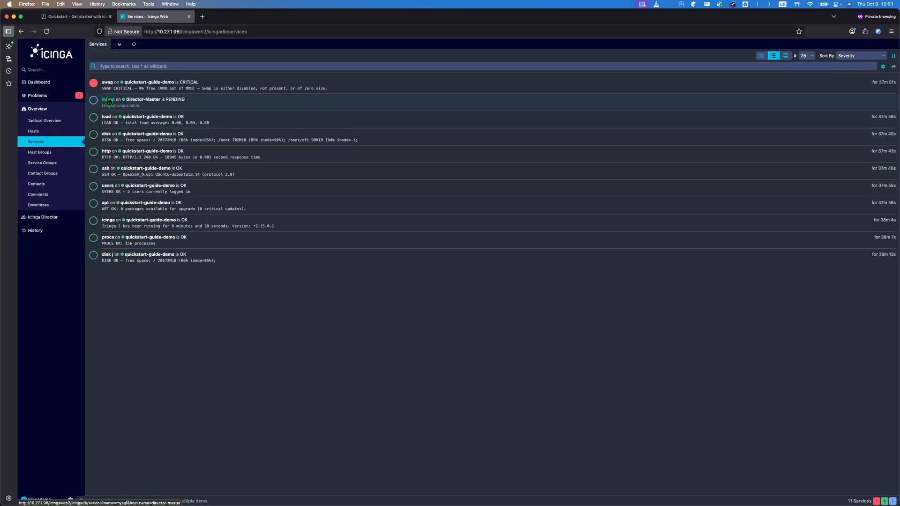
{"action": "left_click", "coordinate": [108, 101]}
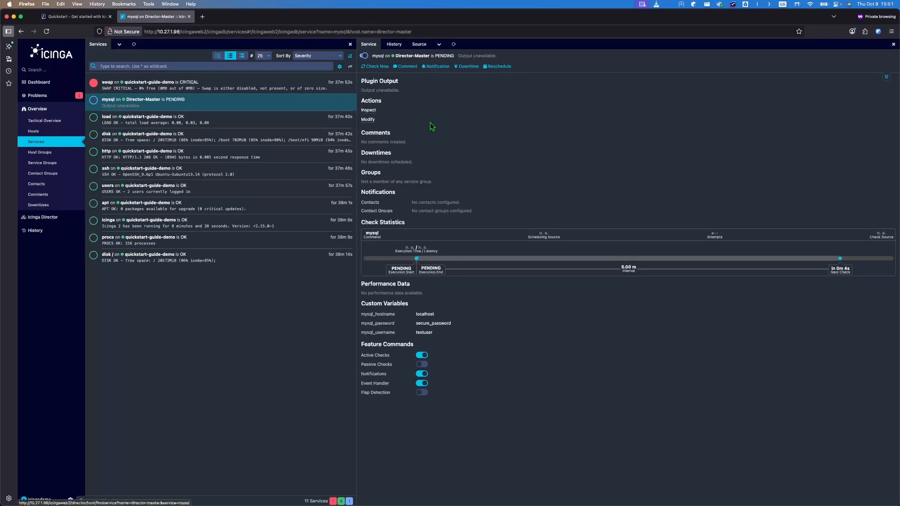
{"action": "left_click", "coordinate": [384, 68]}
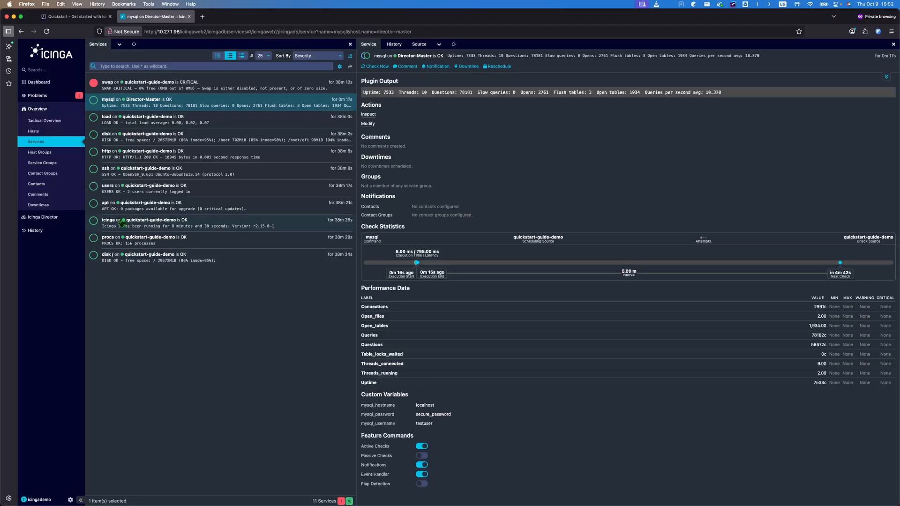
{"action": "mouse_move", "coordinate": [43, 96]}
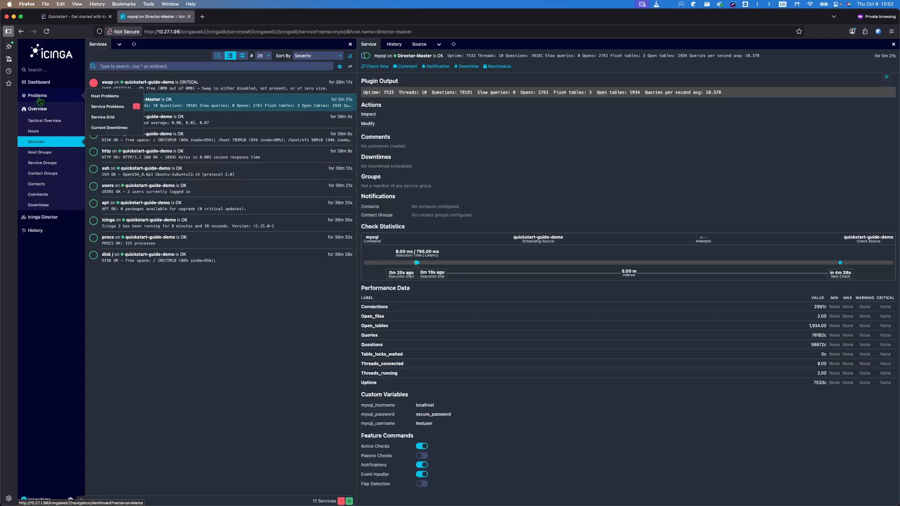
{"action": "left_click", "coordinate": [45, 110]}
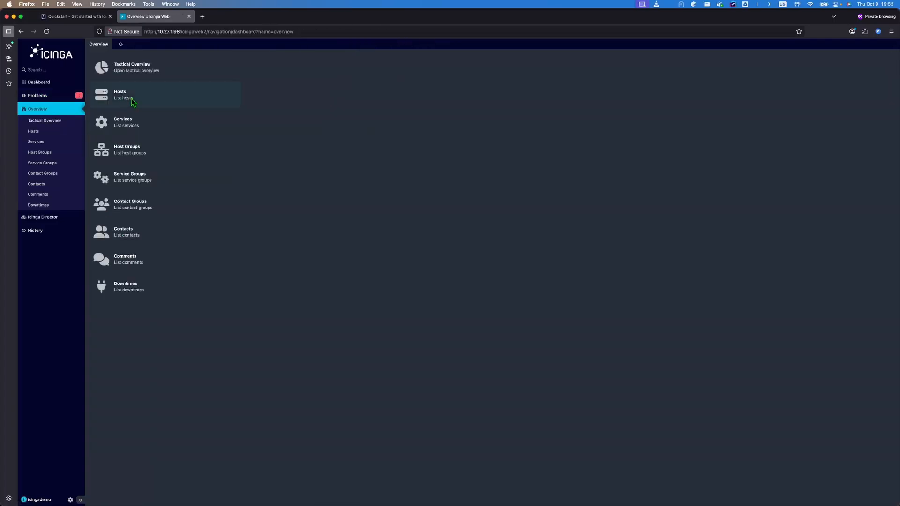
{"action": "left_click", "coordinate": [146, 98]}
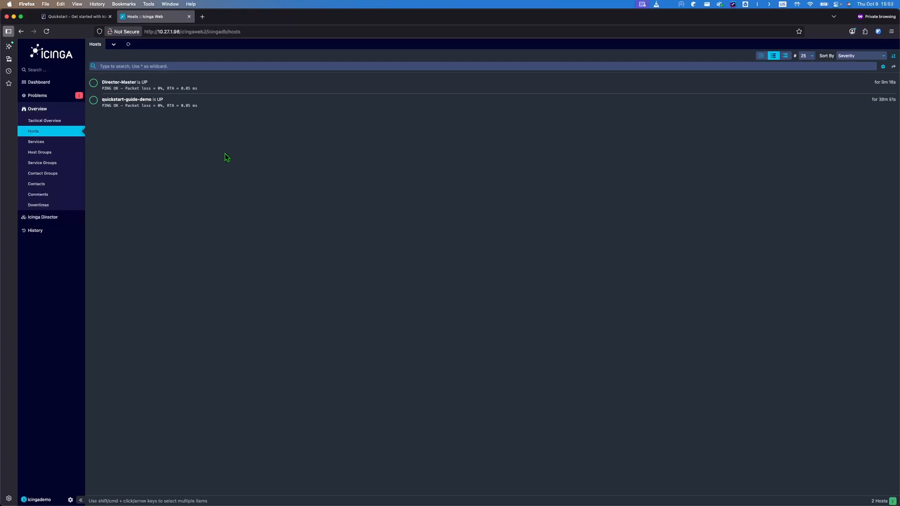
{"action": "key", "text": "ctrl+Left"}
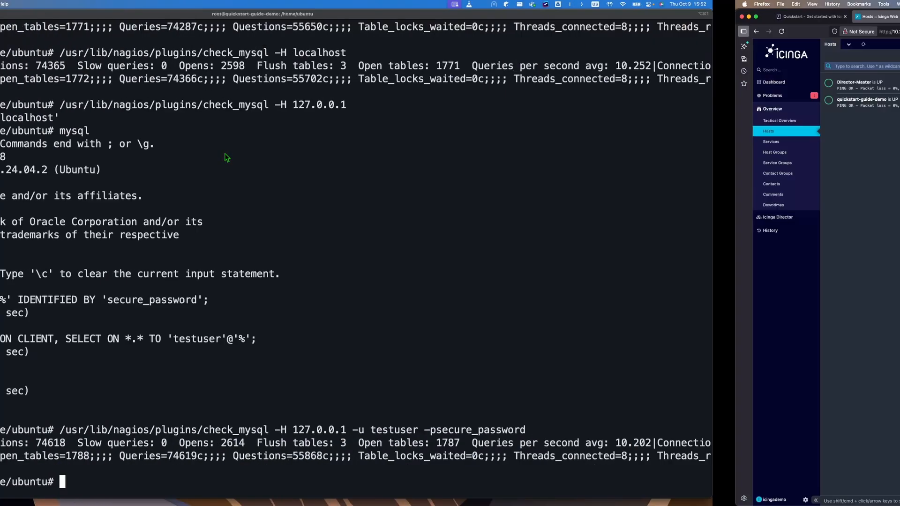
Step: Delete the example host objects from /etc/icinga2/conf.d/hosts.conf in vim and save
{"action": "key", "text": "ctrl+l"}
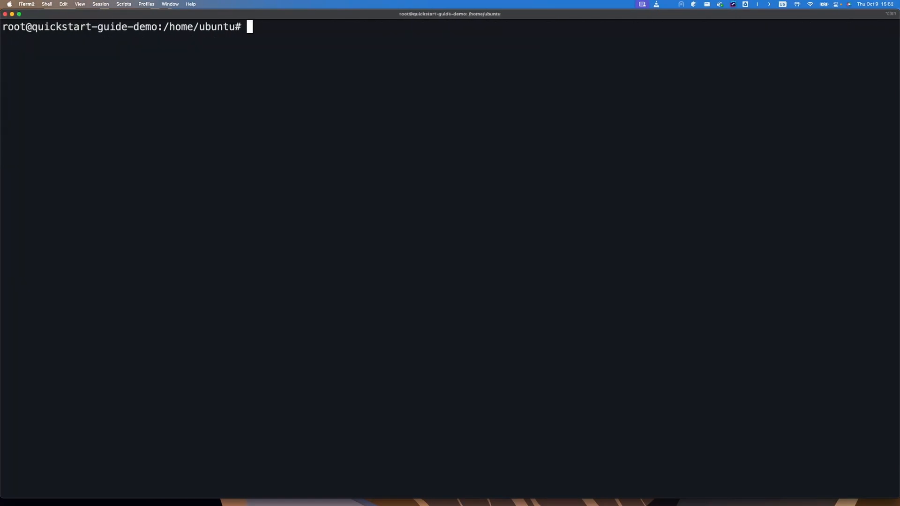
{"action": "type", "text": "vim /etc/ic"}
{"action": "key", "text": "Tab"}
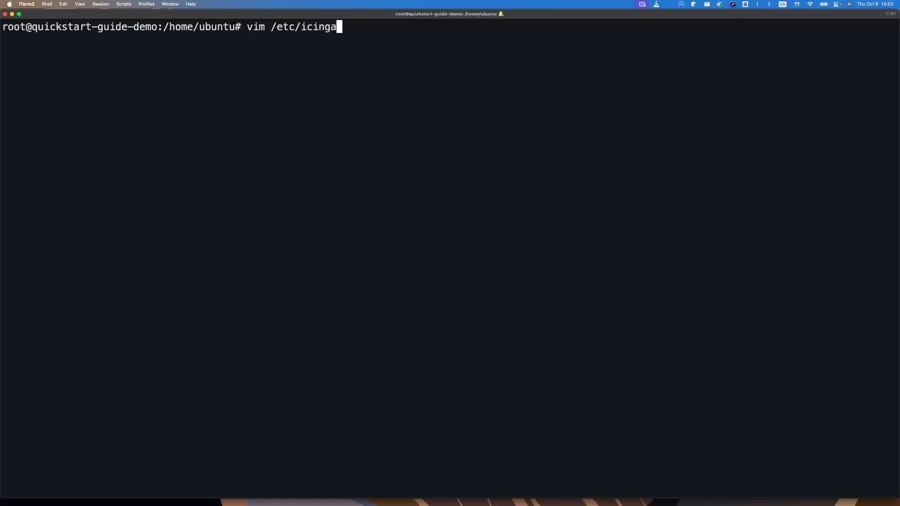
{"action": "type", "text": "2/c"}
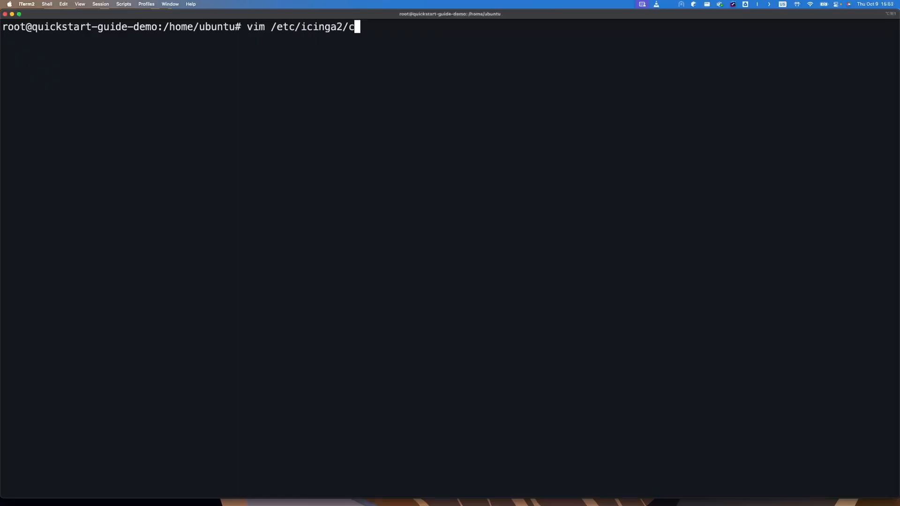
{"action": "type", "text": "on"}
{"action": "key", "text": "Tab"}
{"action": "key", "text": "Return"}
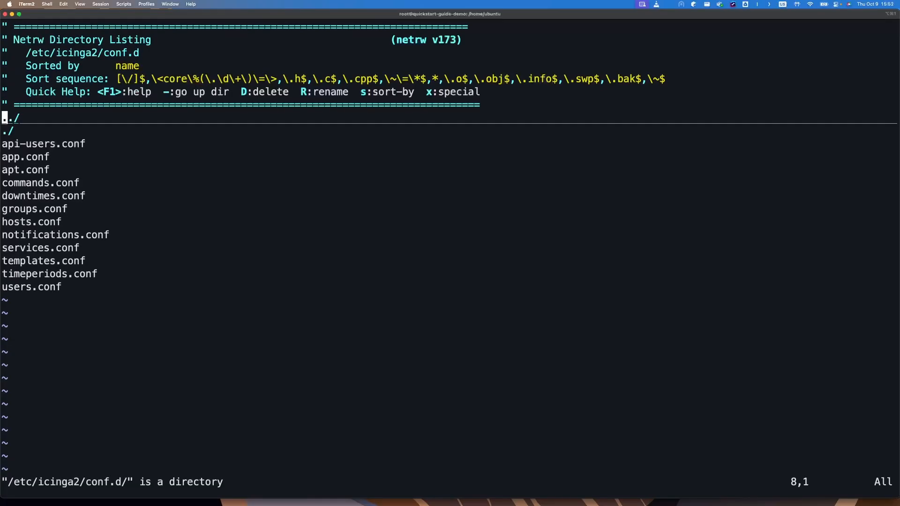
{"action": "key", "text": "Down"}
{"action": "key", "text": "Down"}
{"action": "key", "text": "Down"}
{"action": "key", "text": "Down"}
{"action": "key", "text": "Down"}
{"action": "key", "text": "Down"}
{"action": "key", "text": "Down"}
{"action": "key", "text": "Down"}
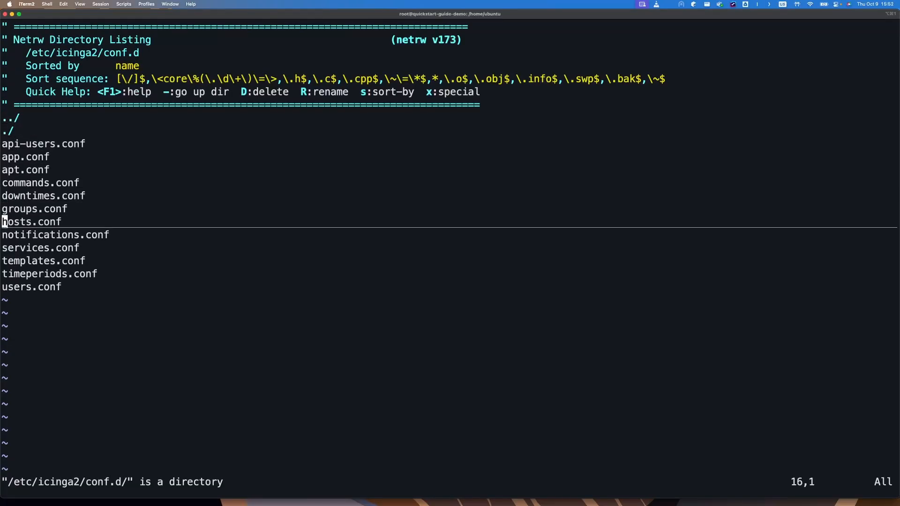
{"action": "key", "text": "Return"}
{"action": "key", "text": "shift+g"}
{"action": "key", "text": "percent"}
{"action": "key", "text": "shift+v"}
{"action": "key", "text": "percent"}
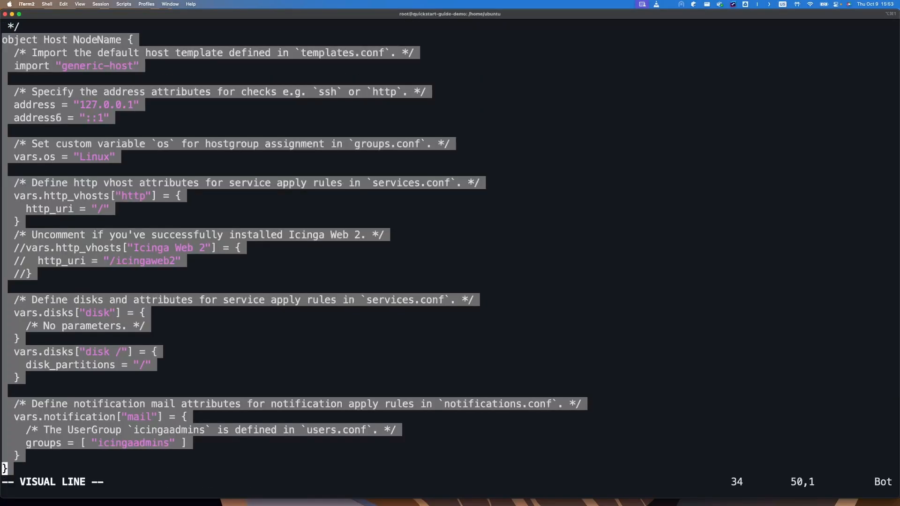
{"action": "type", "text": "d"}
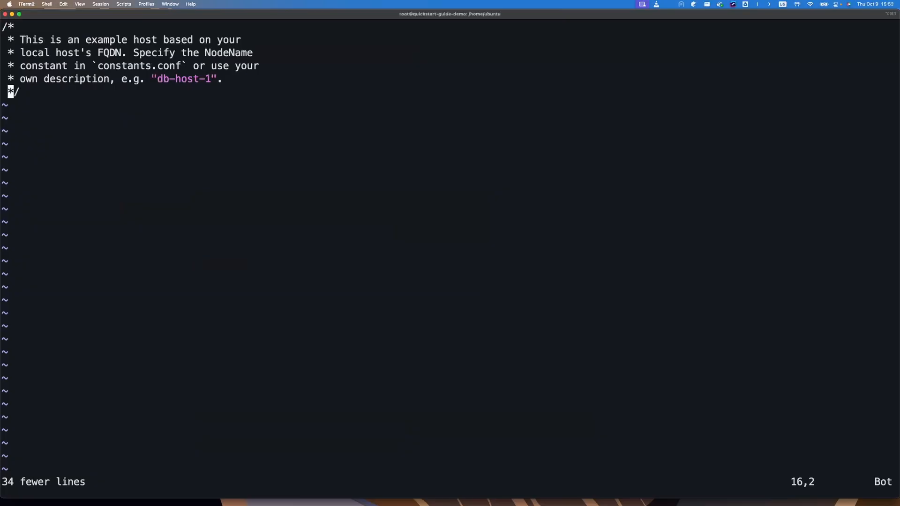
{"action": "type", "text": ":wq"}
{"action": "key", "text": "Return"}
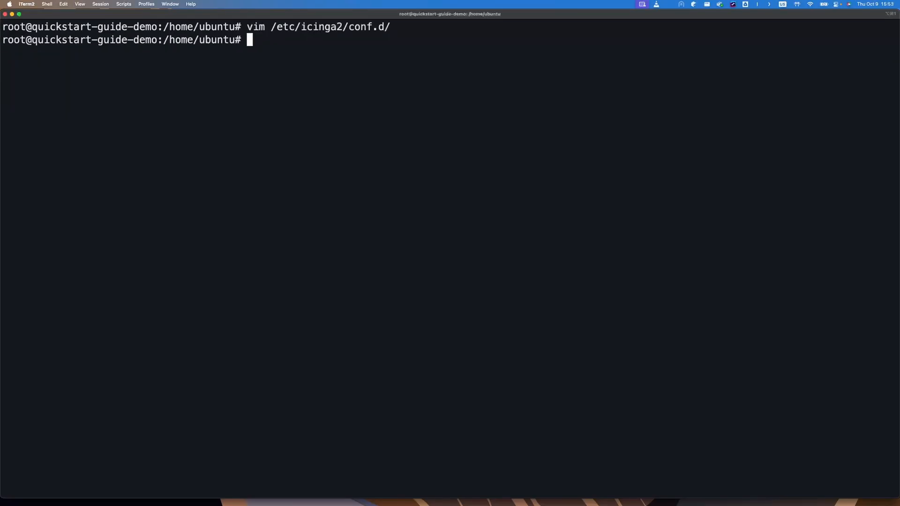
Step: Delete the demo service definitions from conf.d/services.conf and save
{"action": "key", "text": "Up"}
{"action": "type", "text": "se"}
{"action": "key", "text": "Tab"}
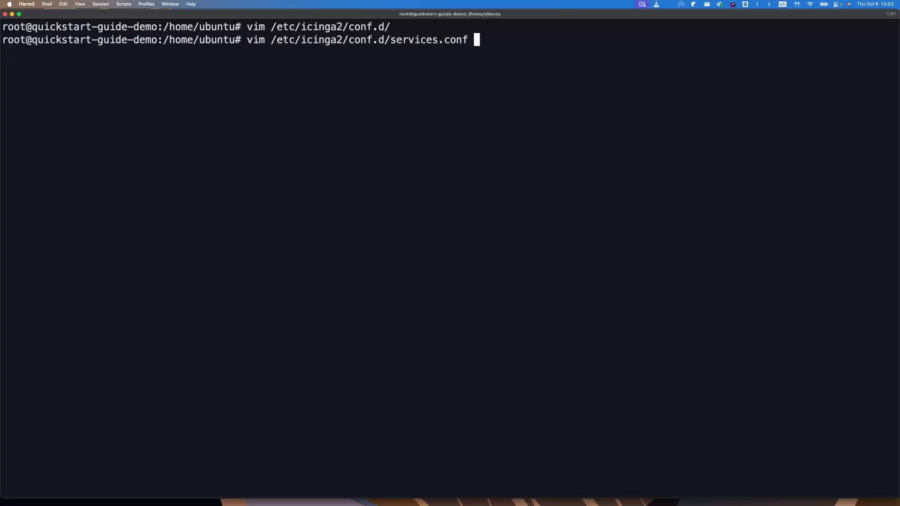
{"action": "key", "text": "Return"}
{"action": "key", "text": "shift+v"}
{"action": "key", "text": "j"}
{"action": "key", "text": "j"}
{"action": "key", "text": "j"}
{"action": "key", "text": "j"}
{"action": "key", "text": "j"}
{"action": "key", "text": "j"}
{"action": "key", "text": "j"}
{"action": "key", "text": "j"}
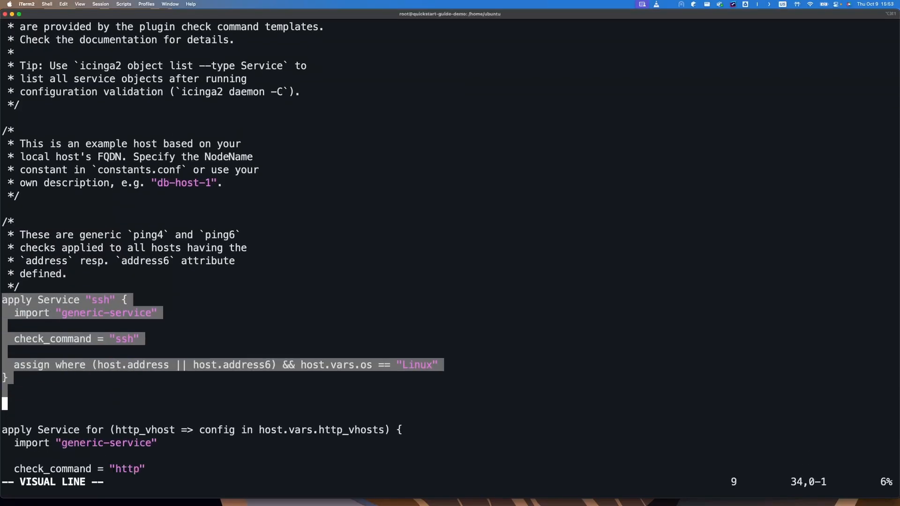
{"action": "key", "text": "shift+g"}
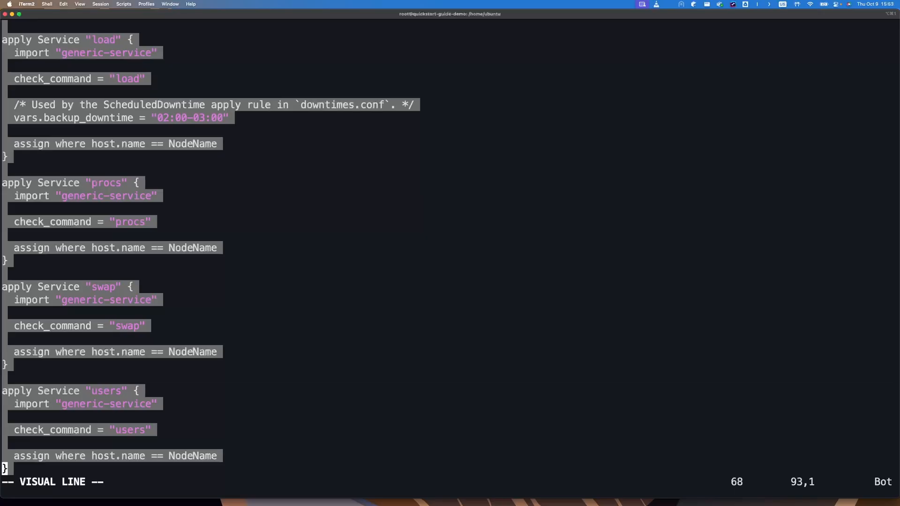
{"action": "type", "text": "d"}
{"action": "type", "text": ":wq"}
{"action": "key", "text": "Return"}
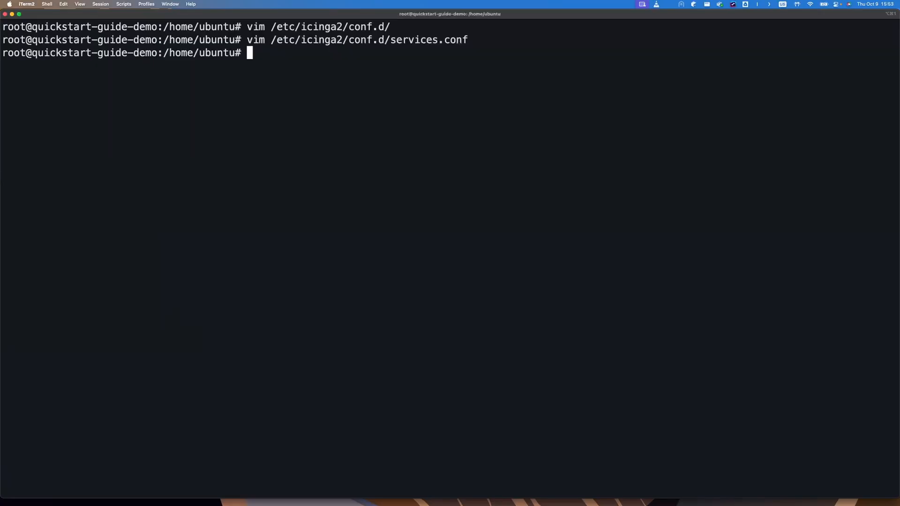
Step: Reload Icinga 2 with systemctl reload icinga2
{"action": "type", "text": "systemctl "}
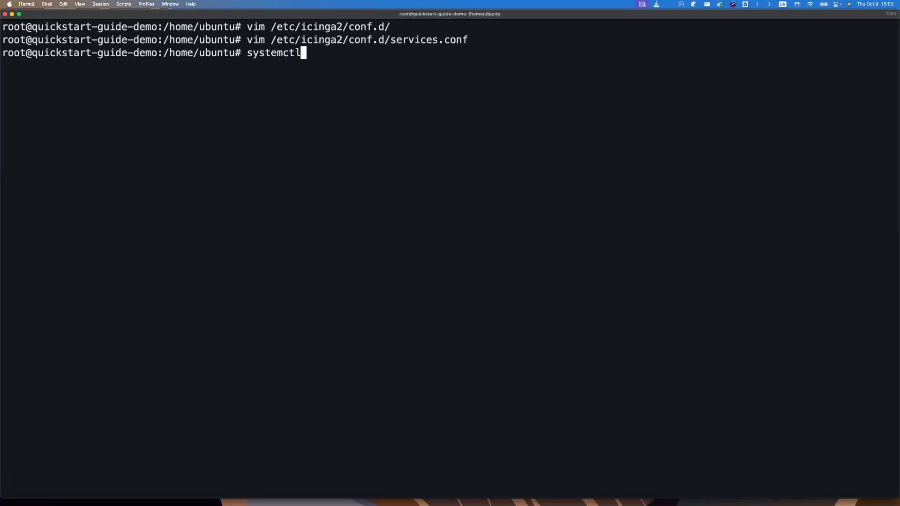
{"action": "type", "text": "reload icinga2"}
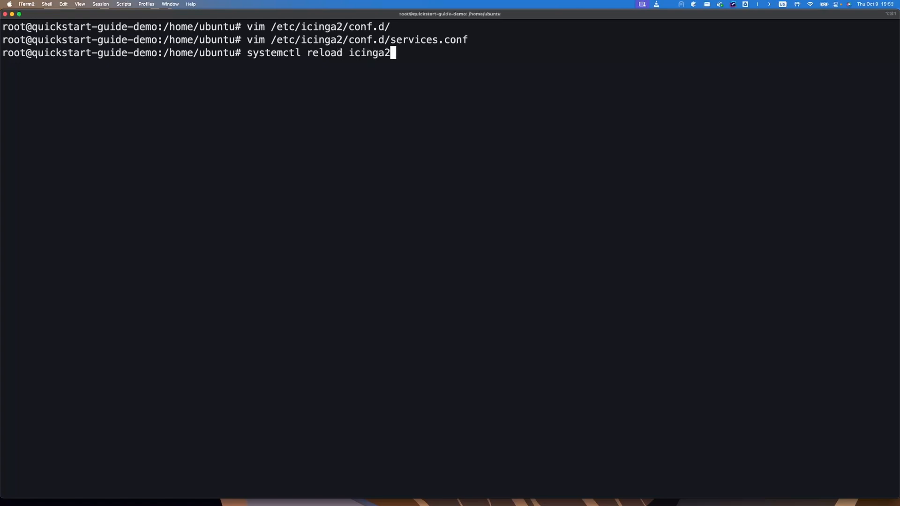
{"action": "key", "text": "Return"}
{"action": "key", "text": "ctrl+Right"}
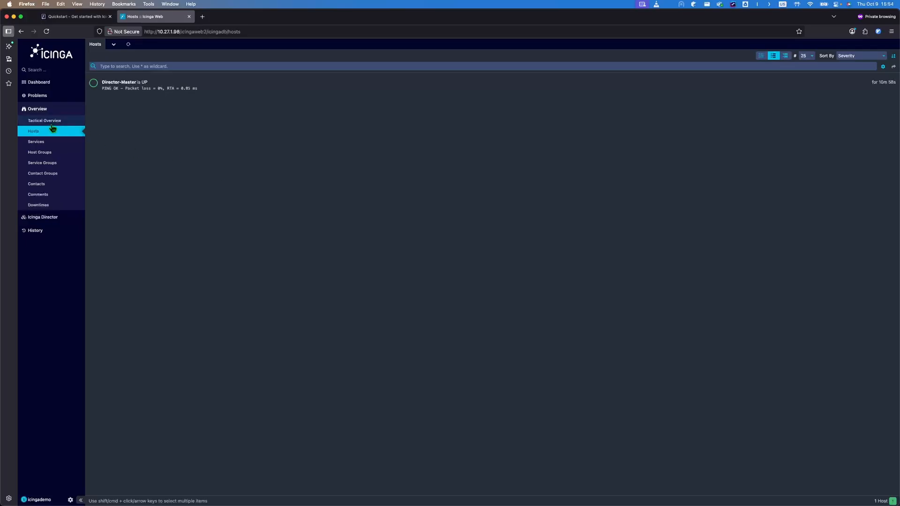
Step: Confirm only Director-Master and its OK mysql service remain, then return to the Quickstart guide
{"action": "left_click", "coordinate": [39, 142]}
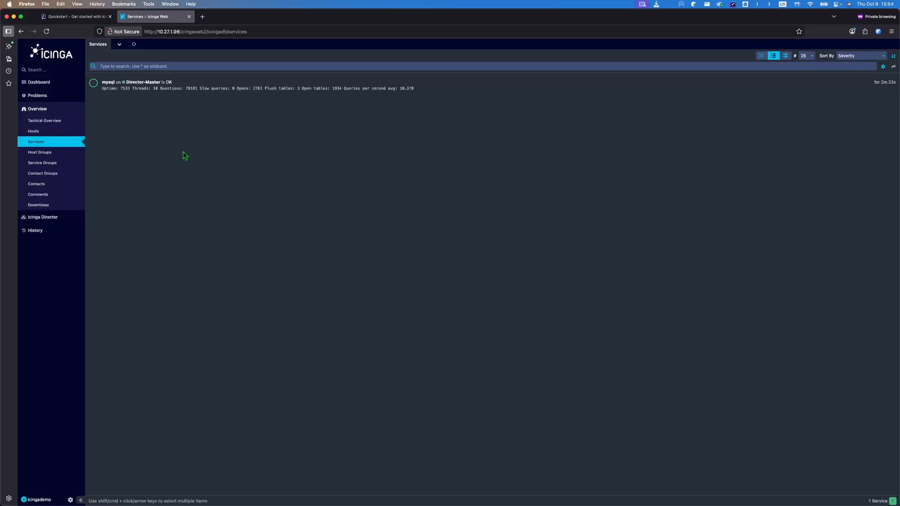
{"action": "left_click", "coordinate": [45, 133]}
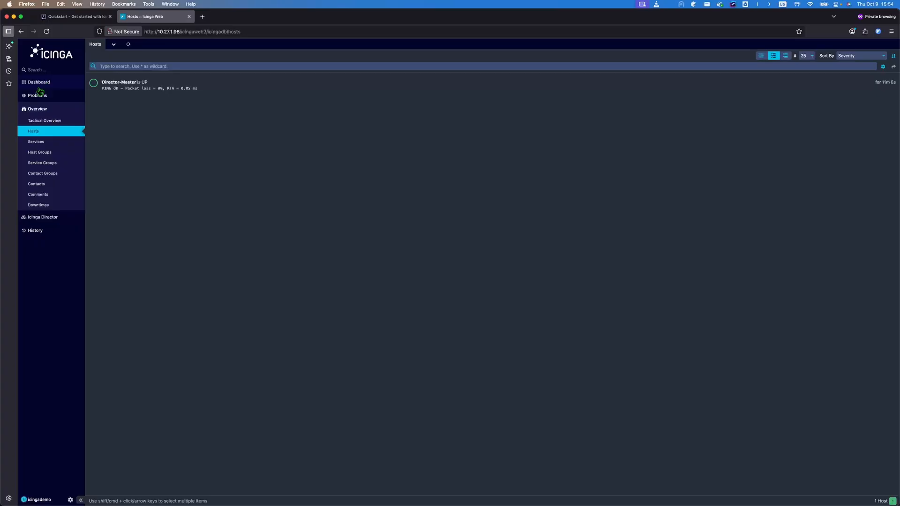
{"action": "left_click", "coordinate": [35, 141]}
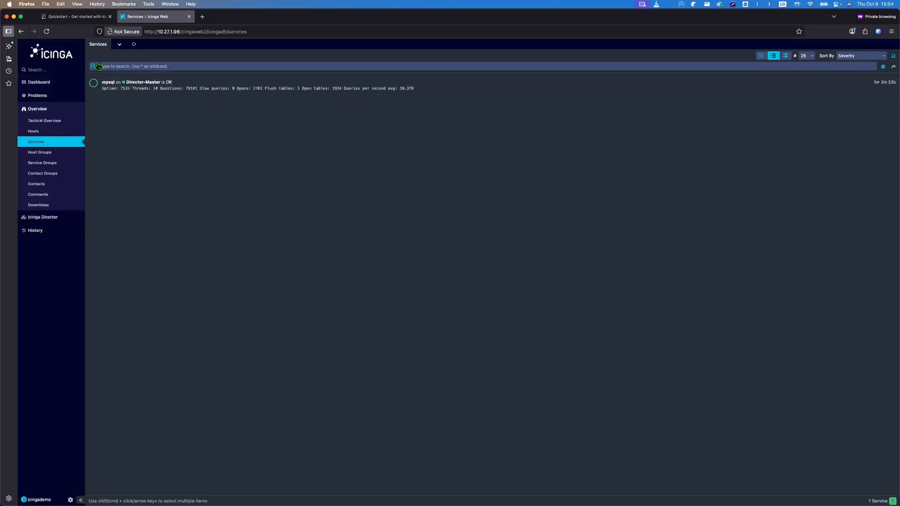
{"action": "left_click", "coordinate": [78, 17]}
{"action": "scroll", "coordinate": [347, 182], "scroll_direction": "up", "scroll_amount": 20}
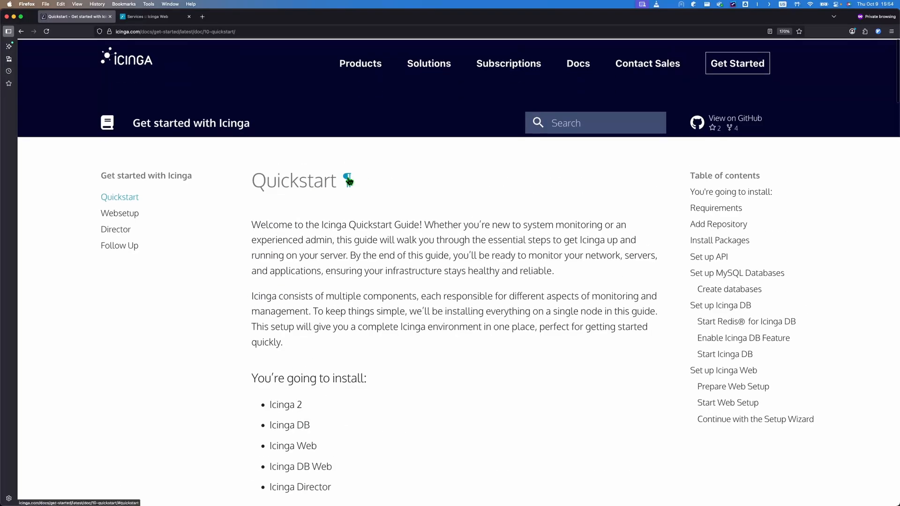
Step: Scroll the Quickstart page to the Install Packages command that includes monitoring-plugins
{"action": "scroll", "coordinate": [458, 315], "scroll_direction": "down", "scroll_amount": 2}
{"action": "scroll", "coordinate": [458, 316], "scroll_direction": "down", "scroll_amount": 10}
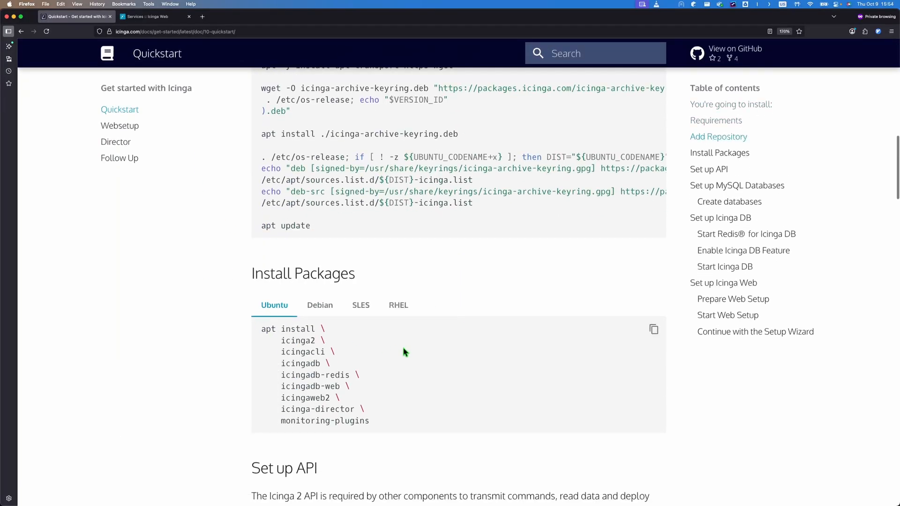
{"action": "scroll", "coordinate": [403, 352], "scroll_direction": "down", "scroll_amount": 1}
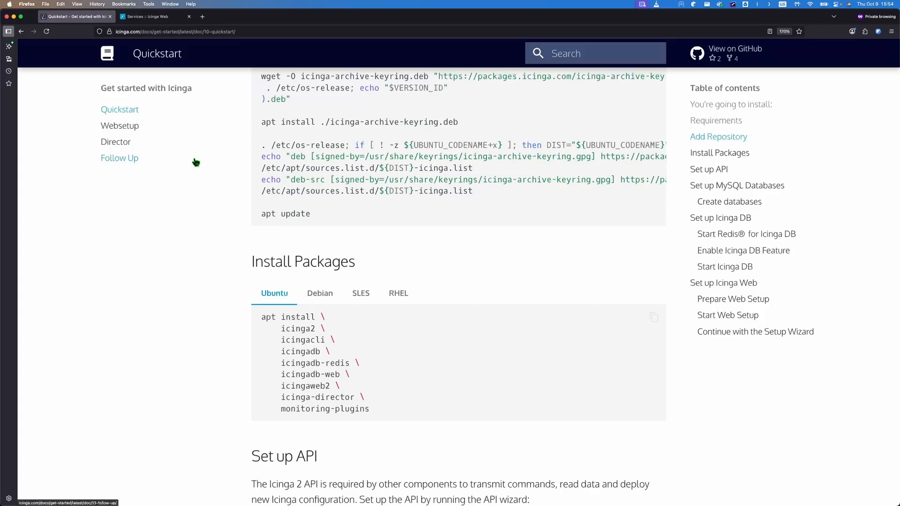
Step: Open exchange.icinga.com in a new private tab and search the Plugins category
{"action": "left_click", "coordinate": [202, 16]}
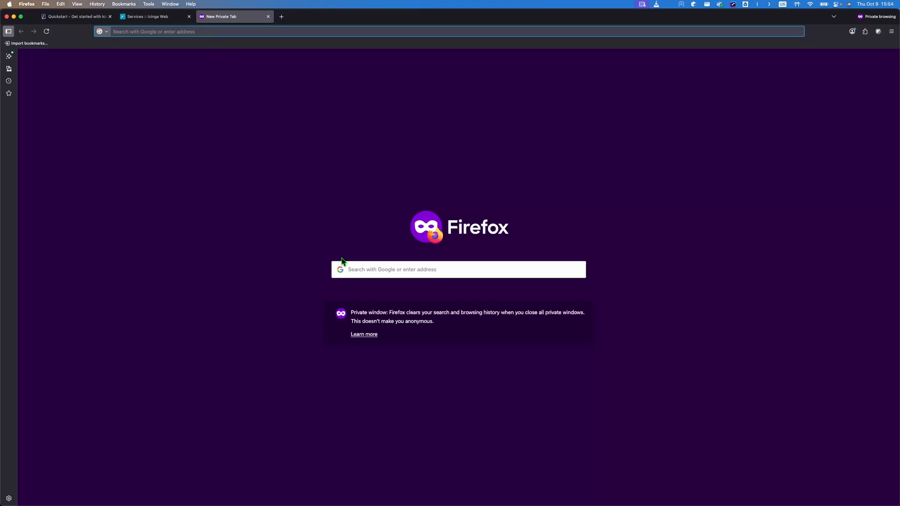
{"action": "type", "text": "exchange.icinga.com"}
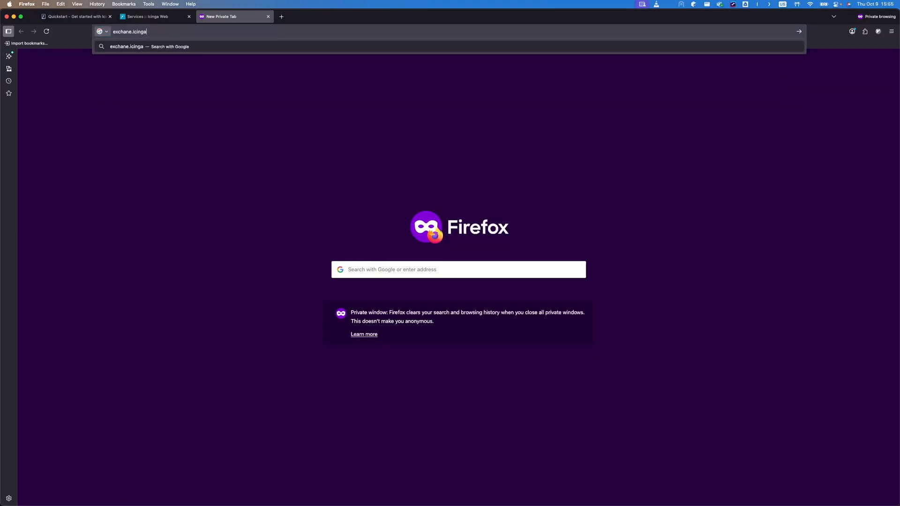
{"action": "key", "text": "Return"}
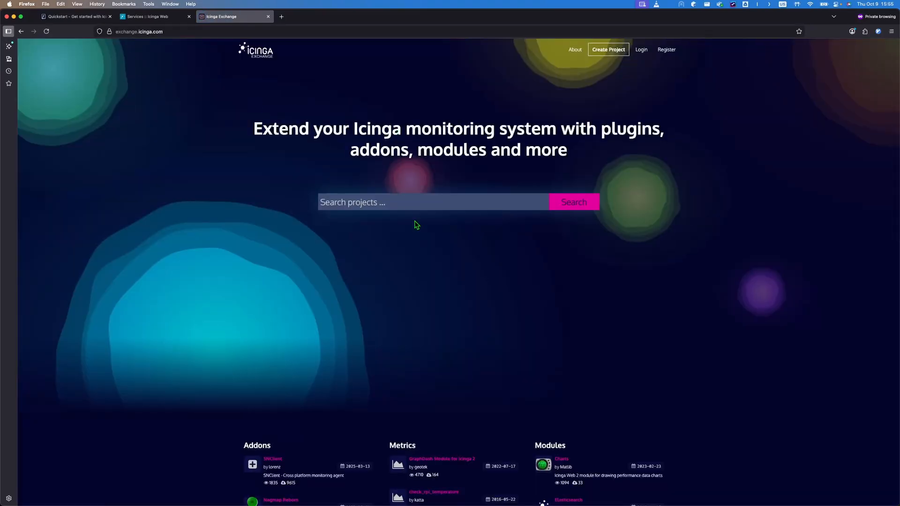
{"action": "left_click", "coordinate": [445, 203]}
{"action": "type", "text": "Plug"}
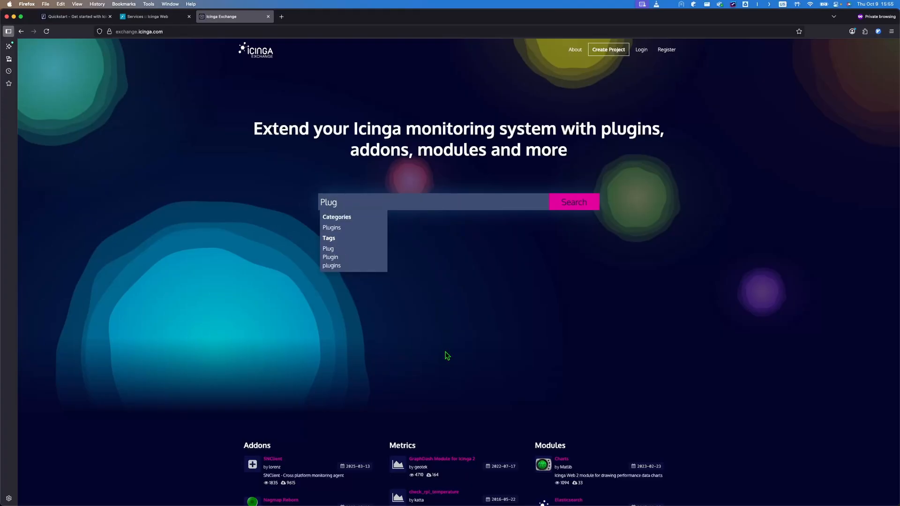
{"action": "left_click", "coordinate": [356, 228]}
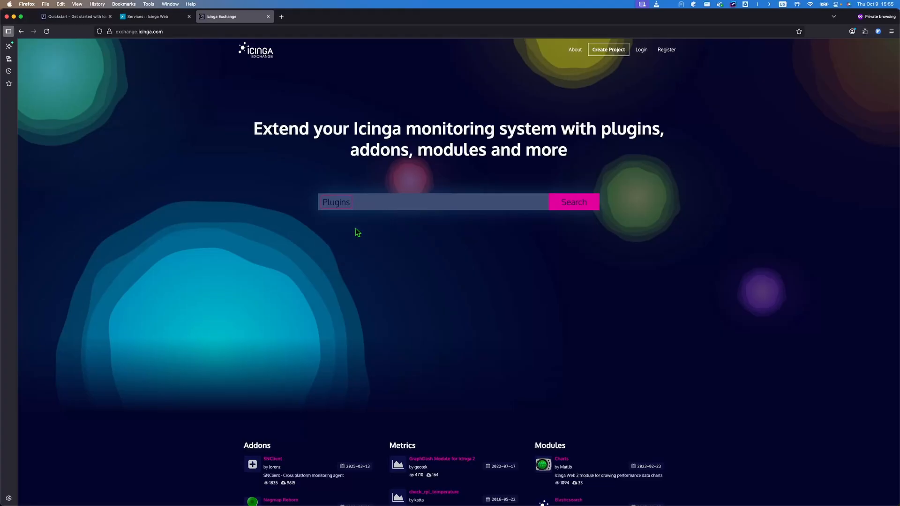
{"action": "left_click", "coordinate": [587, 208]}
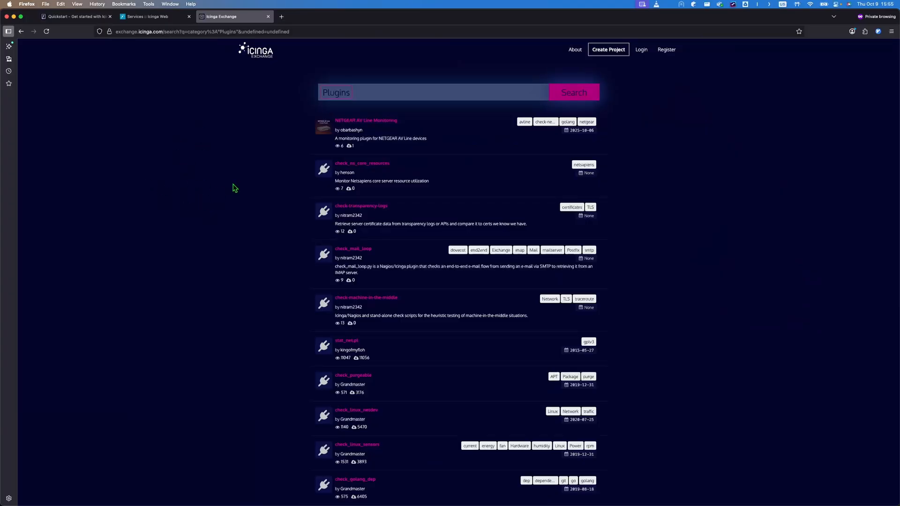
Step: Narrow the Plugins search to smseagle and open the check_smseagle project
{"action": "left_click", "coordinate": [381, 96]}
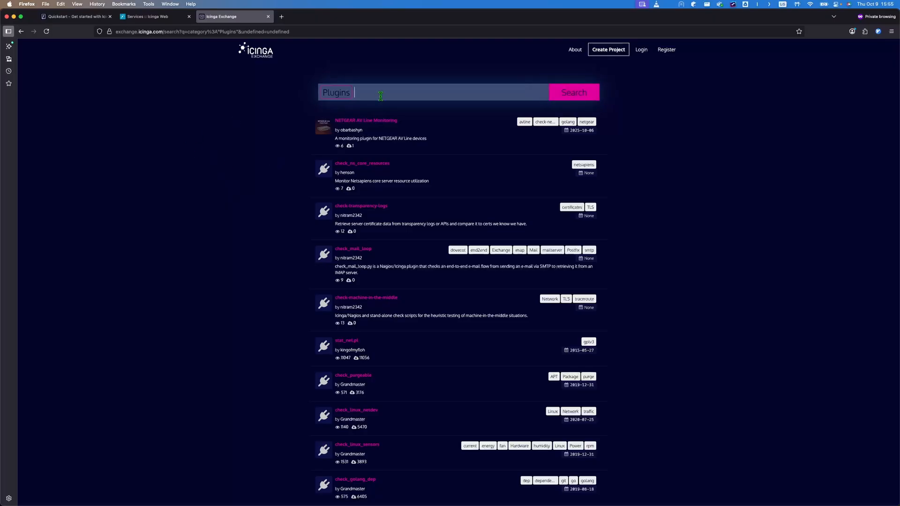
{"action": "type", "text": "smseagle"}
{"action": "key", "text": "Return"}
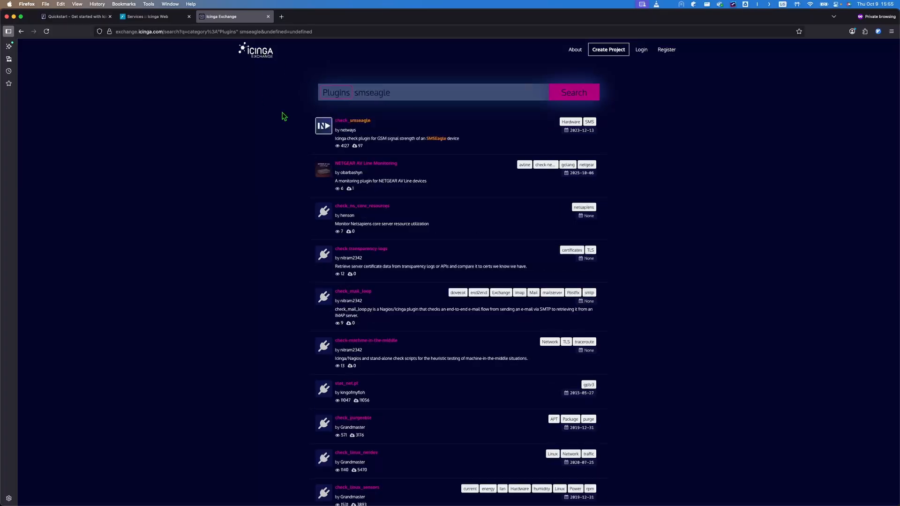
{"action": "left_click", "coordinate": [363, 123]}
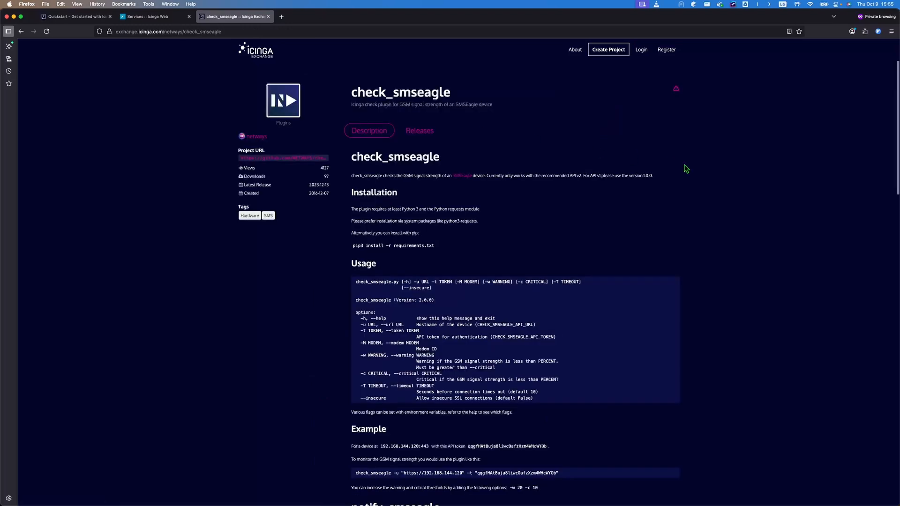
Step: Read through check_smseagle's installation, usage and examples, then go back to the smseagle results
{"action": "scroll", "coordinate": [754, 220], "scroll_direction": "down", "scroll_amount": 2}
{"action": "scroll", "coordinate": [755, 219], "scroll_direction": "down", "scroll_amount": 1}
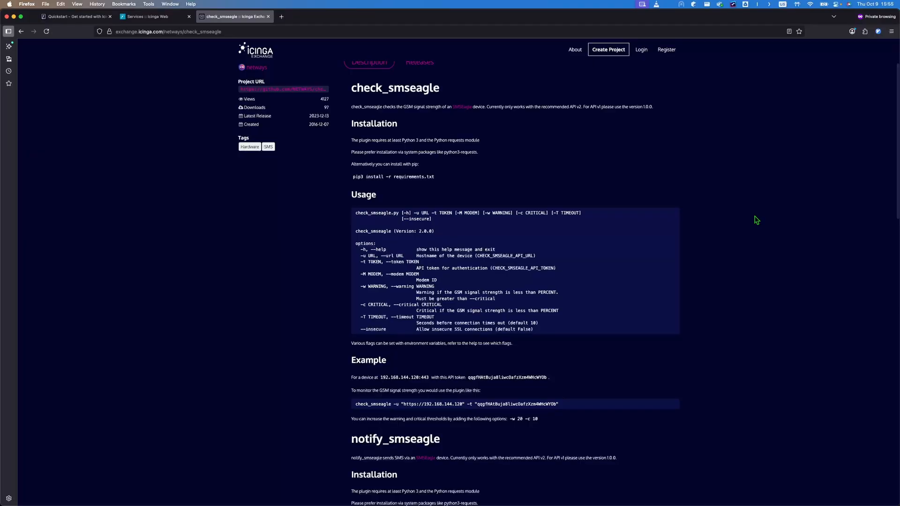
{"action": "scroll", "coordinate": [756, 219], "scroll_direction": "down", "scroll_amount": 5}
{"action": "scroll", "coordinate": [779, 174], "scroll_direction": "up", "scroll_amount": 4}
{"action": "scroll", "coordinate": [777, 174], "scroll_direction": "up", "scroll_amount": 2}
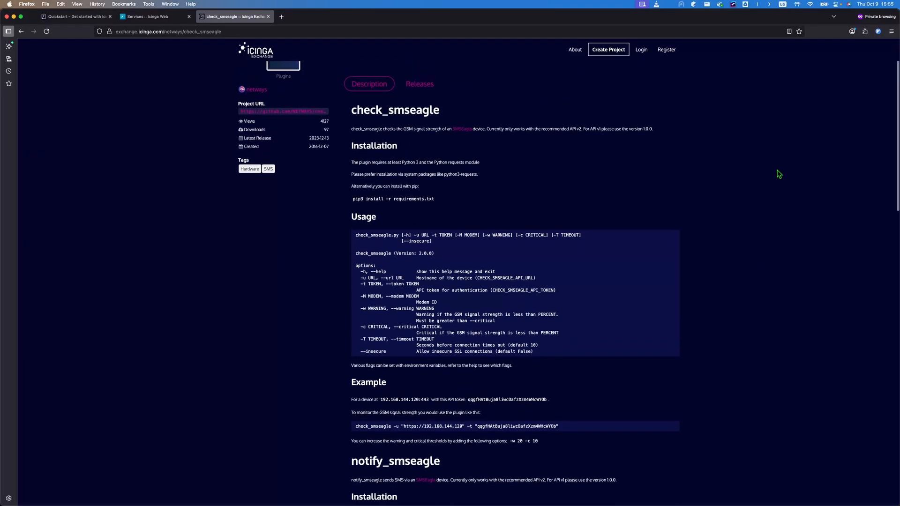
{"action": "scroll", "coordinate": [726, 237], "scroll_direction": "down", "scroll_amount": 3}
{"action": "scroll", "coordinate": [727, 238], "scroll_direction": "down", "scroll_amount": 15}
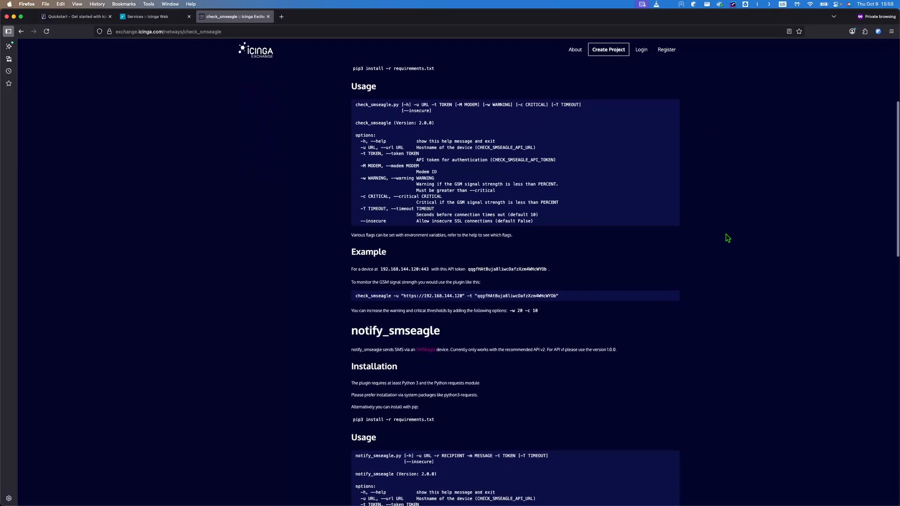
{"action": "scroll", "coordinate": [727, 238], "scroll_direction": "down", "scroll_amount": 3}
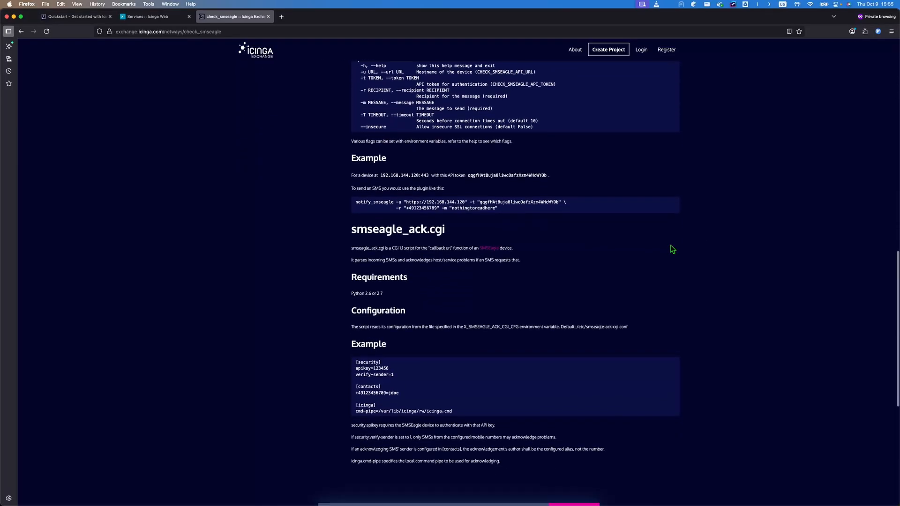
{"action": "scroll", "coordinate": [704, 259], "scroll_direction": "up", "scroll_amount": 16}
{"action": "scroll", "coordinate": [741, 214], "scroll_direction": "up", "scroll_amount": 6}
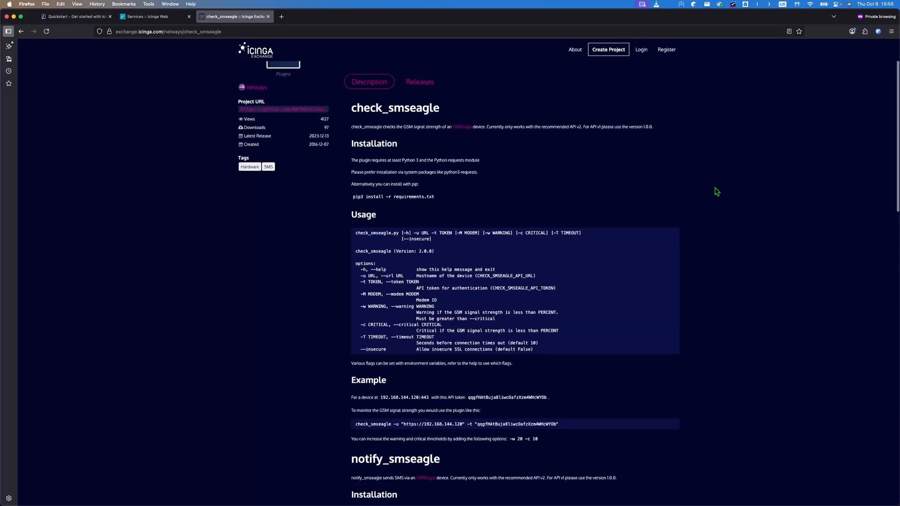
{"action": "scroll", "coordinate": [751, 255], "scroll_direction": "down", "scroll_amount": 2}
{"action": "scroll", "coordinate": [756, 356], "scroll_direction": "up", "scroll_amount": 3}
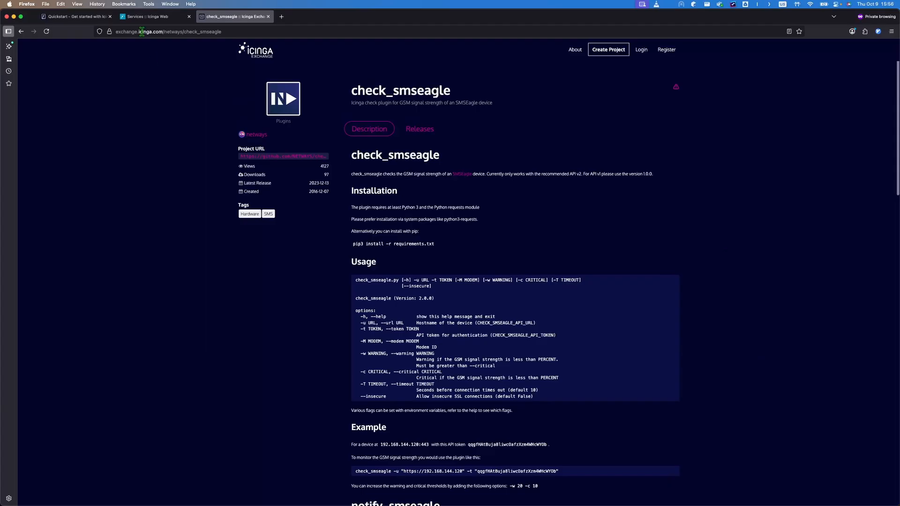
{"action": "left_click", "coordinate": [21, 32]}
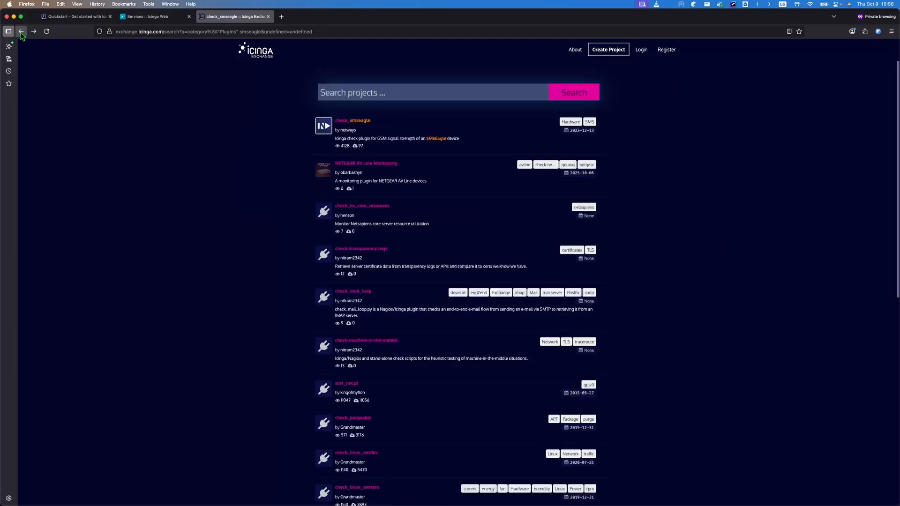
Step: Glance at the Icinga Web services tab, return to the smseagle results, and start typing 'icin' in a new tab
{"action": "left_click", "coordinate": [145, 18]}
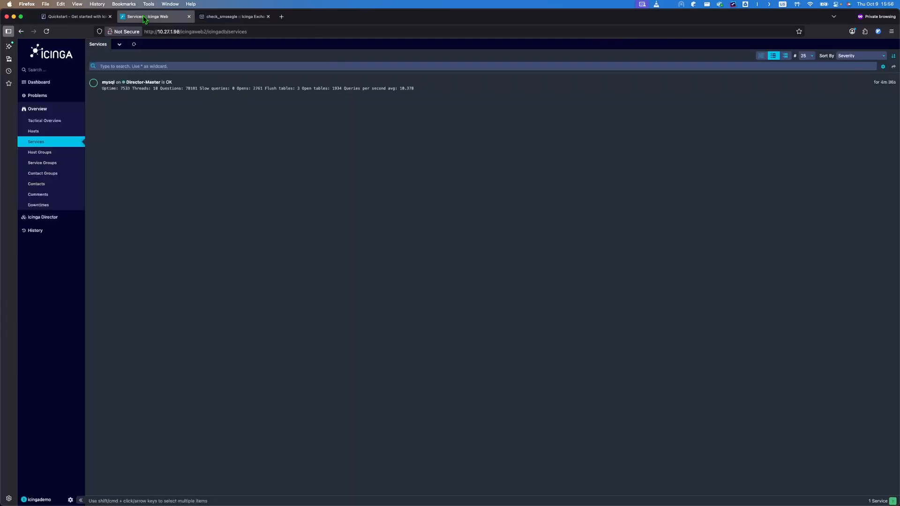
{"action": "left_click", "coordinate": [240, 18]}
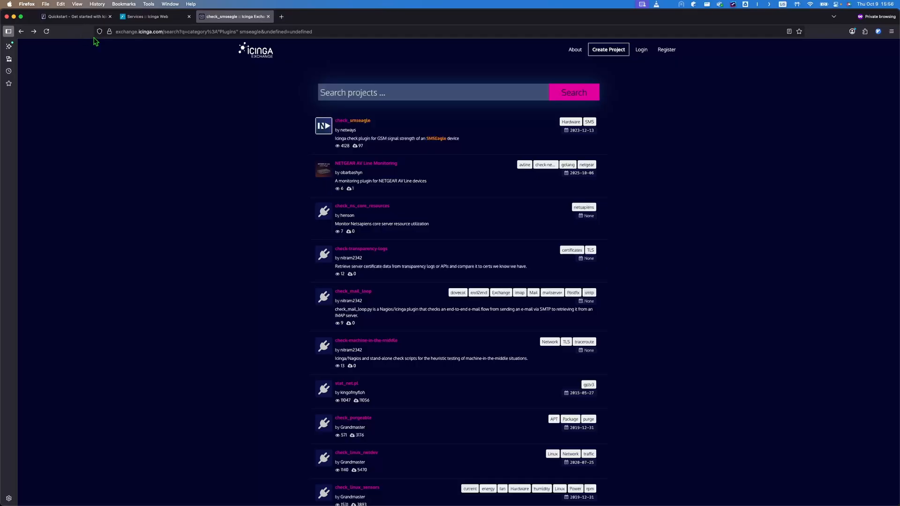
{"action": "mouse_move", "coordinate": [92, 22]}
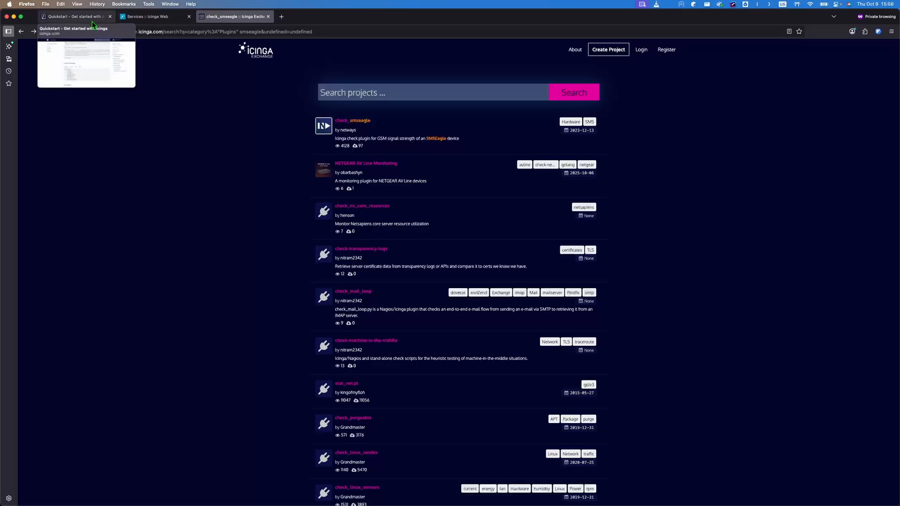
{"action": "left_click", "coordinate": [282, 17]}
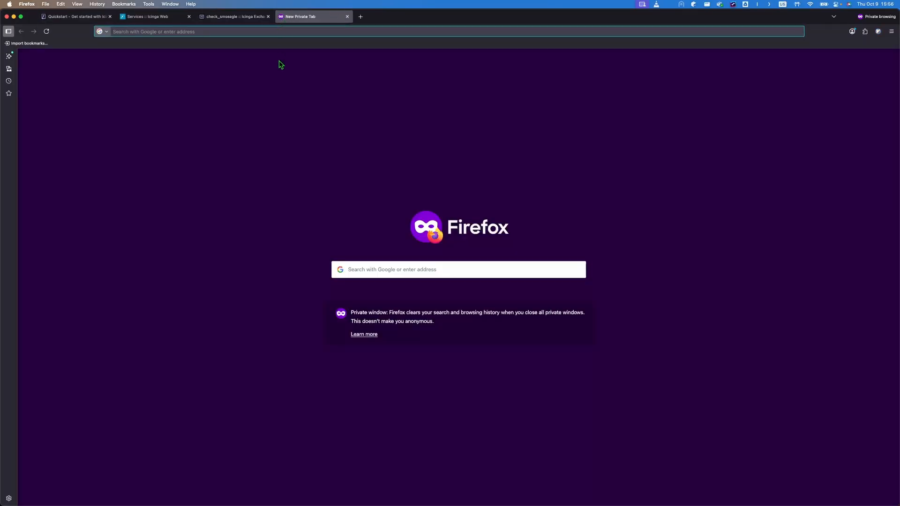
{"action": "type", "text": "icin"}
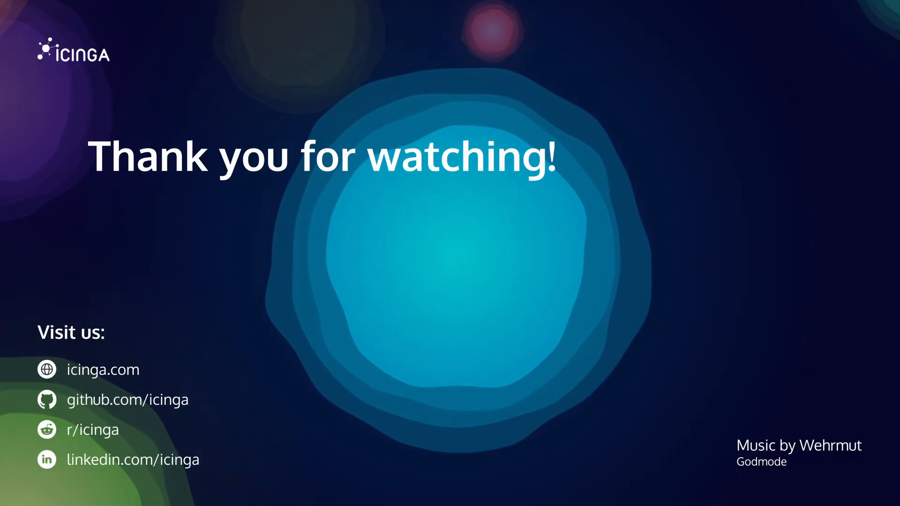